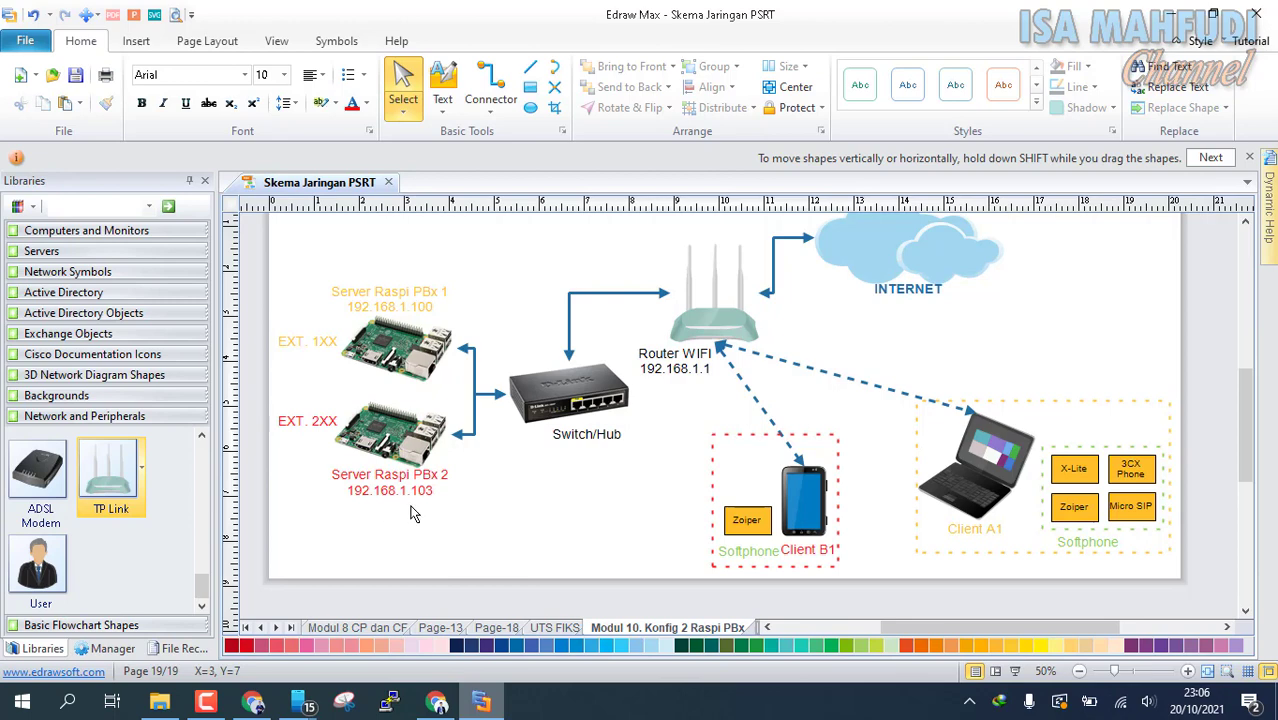
{"action": "left_click_drag", "start_coordinate": [923, 621], "coordinate": [878, 620]}
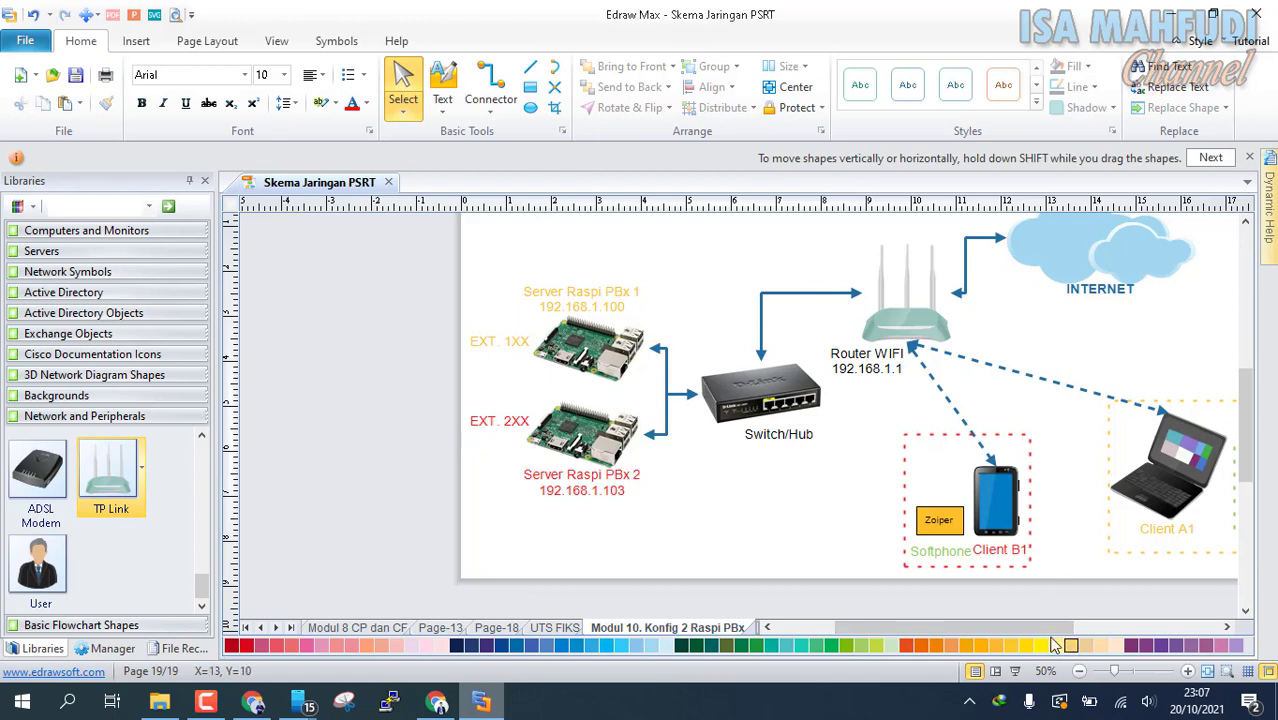
{"action": "left_click_drag", "start_coordinate": [1034, 626], "coordinate": [1071, 621]}
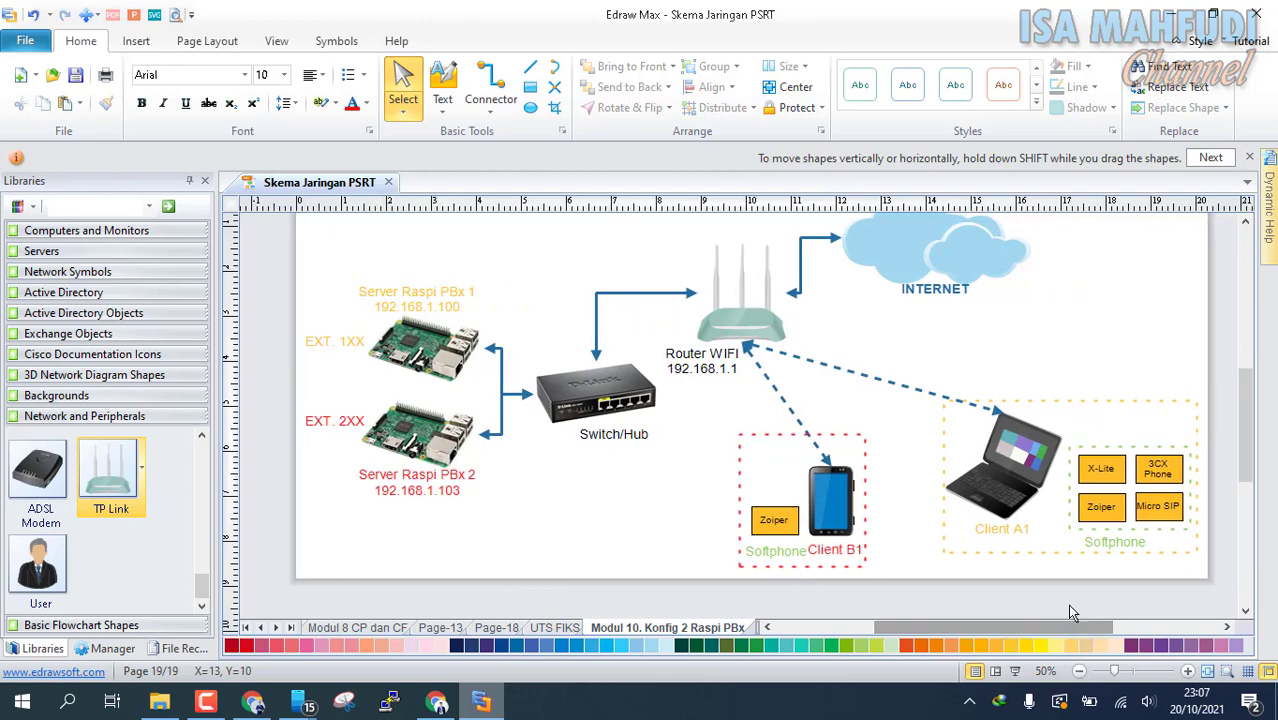
{"action": "scroll", "coordinate": [1065, 583], "scroll_direction": "up", "scroll_amount": 1}
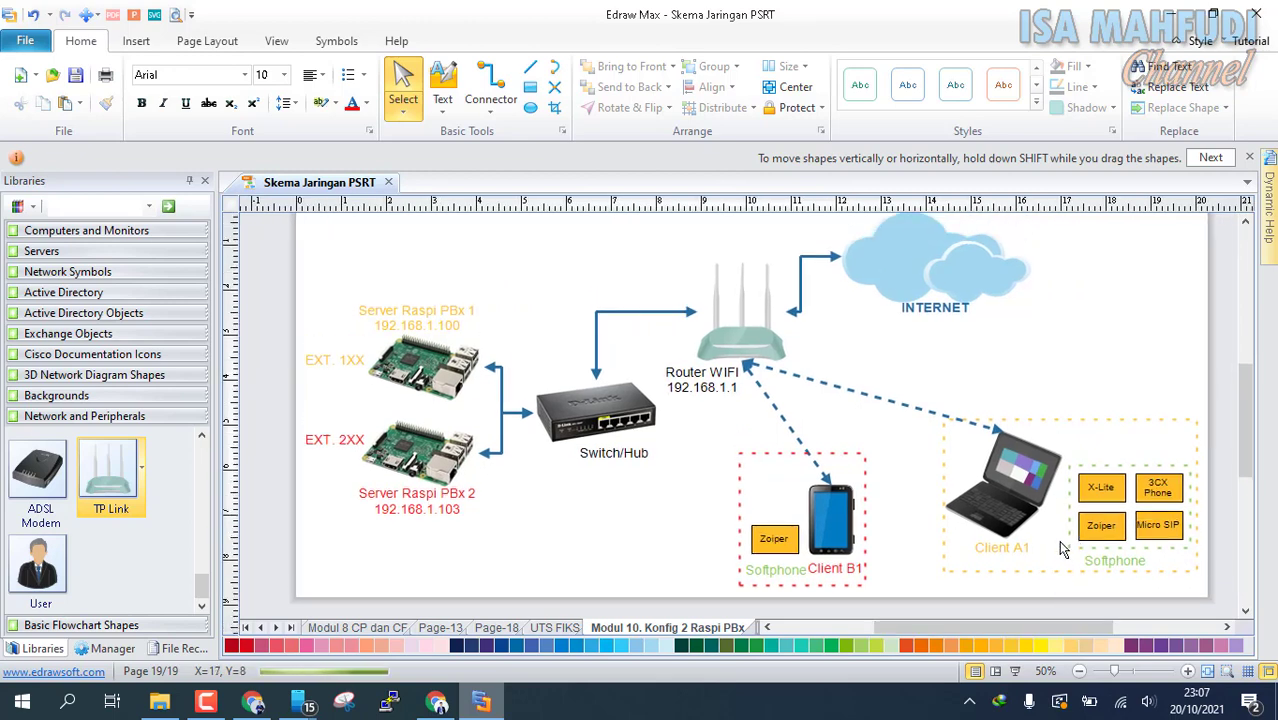
Switch to Chrome and load the first PBX server at 192.168.1.100 in a new browser tab
{"action": "left_click", "coordinate": [447, 703]}
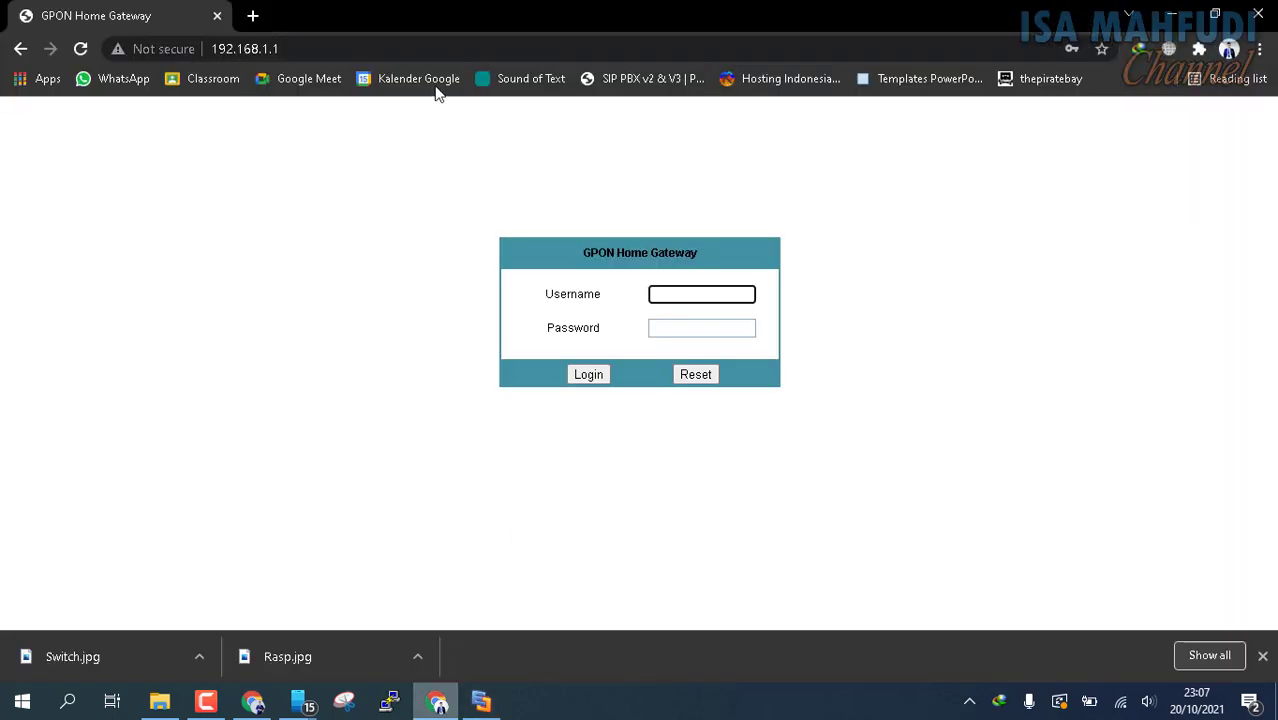
{"action": "left_click", "coordinate": [253, 16]}
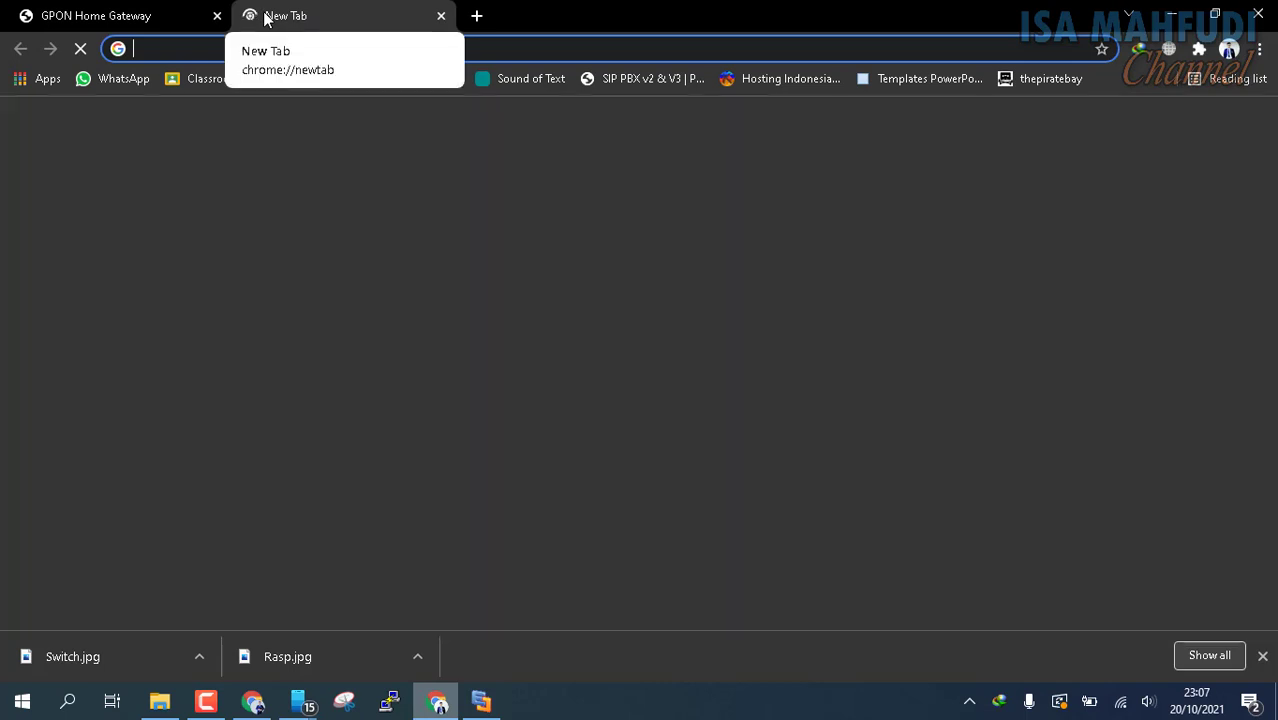
{"action": "type", "text": "192.168.1.1"}
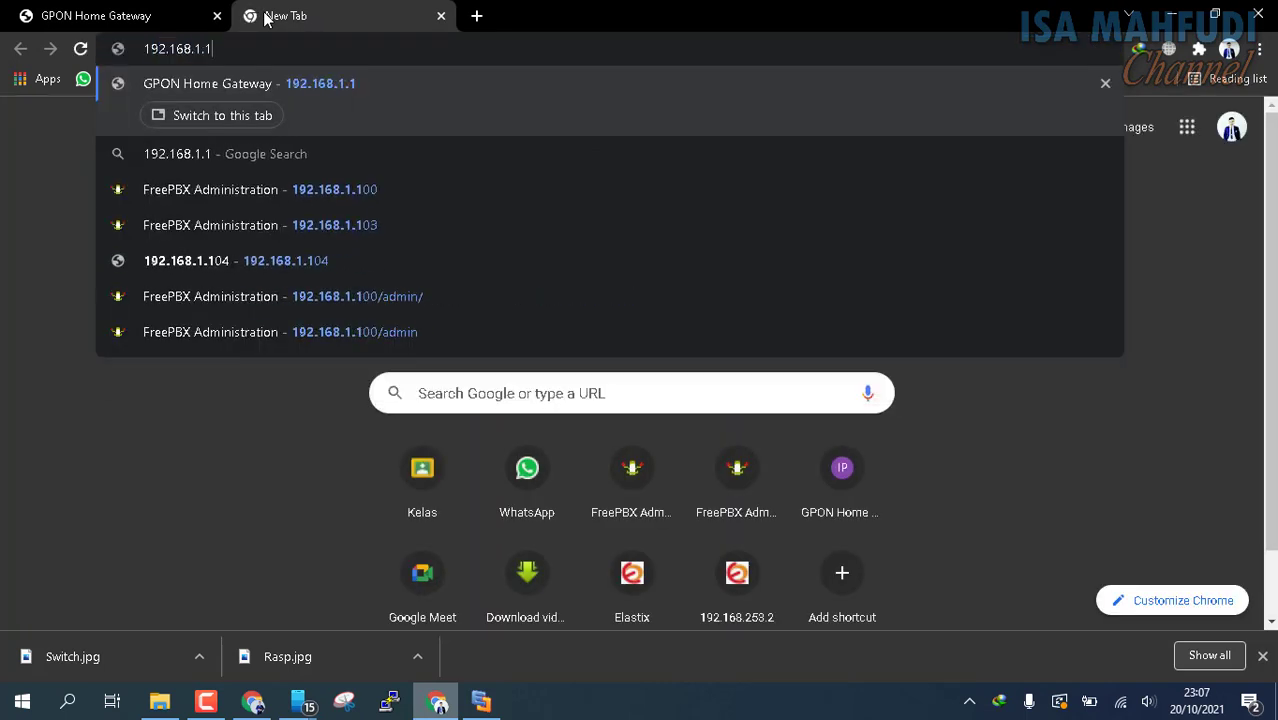
{"action": "type", "text": "0"}
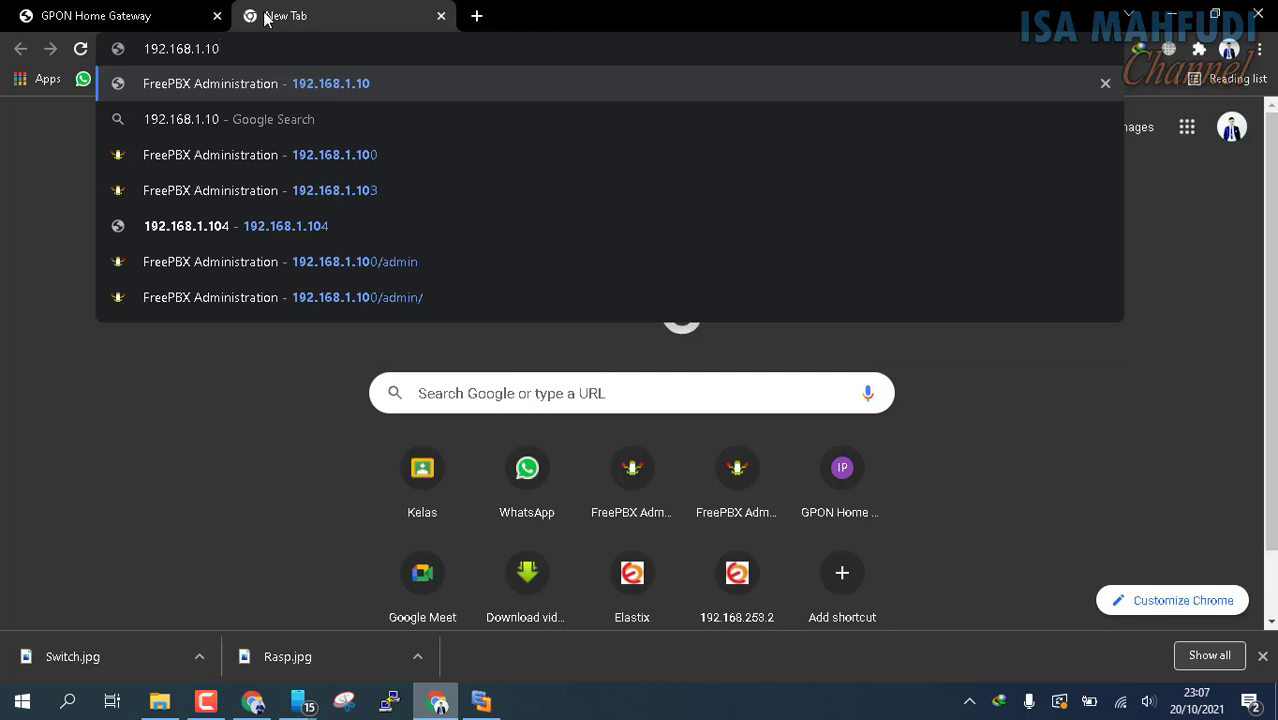
{"action": "type", "text": "0"}
{"action": "key", "text": "Return"}
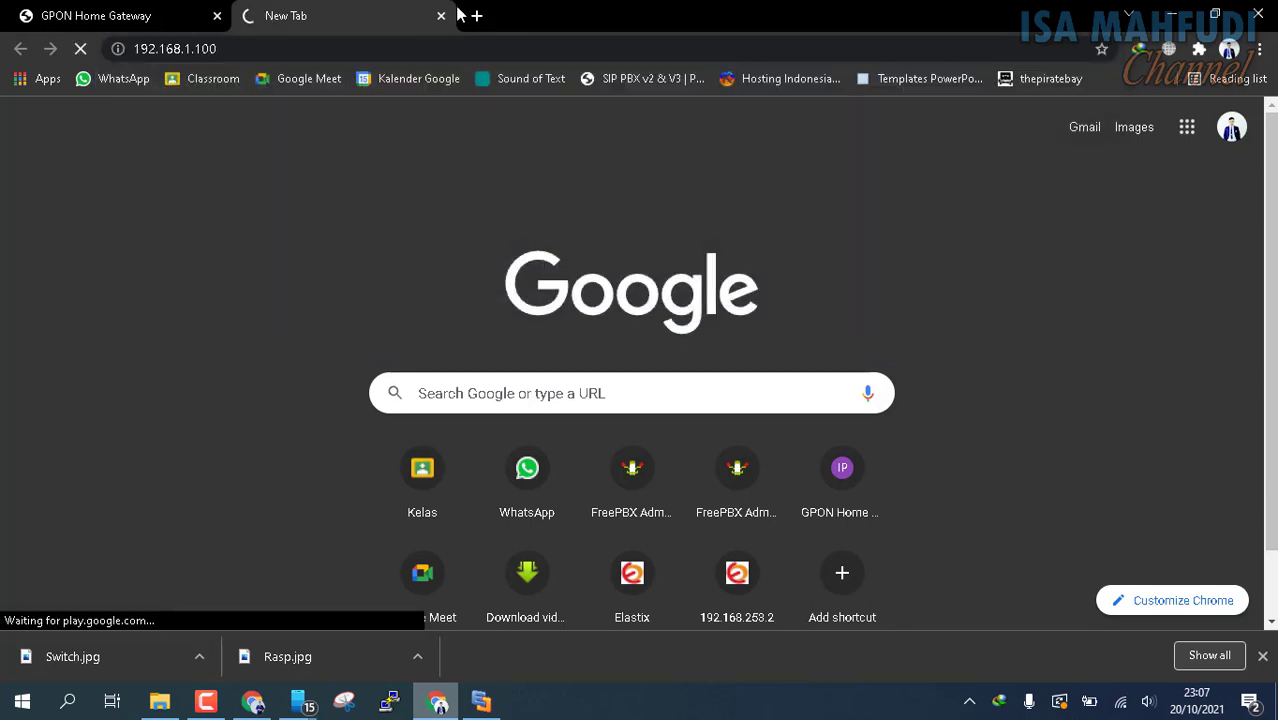
Load the second PBX server at 192.168.1.103 in another new browser tab
{"action": "left_click", "coordinate": [476, 15]}
{"action": "type", "text": "192"}
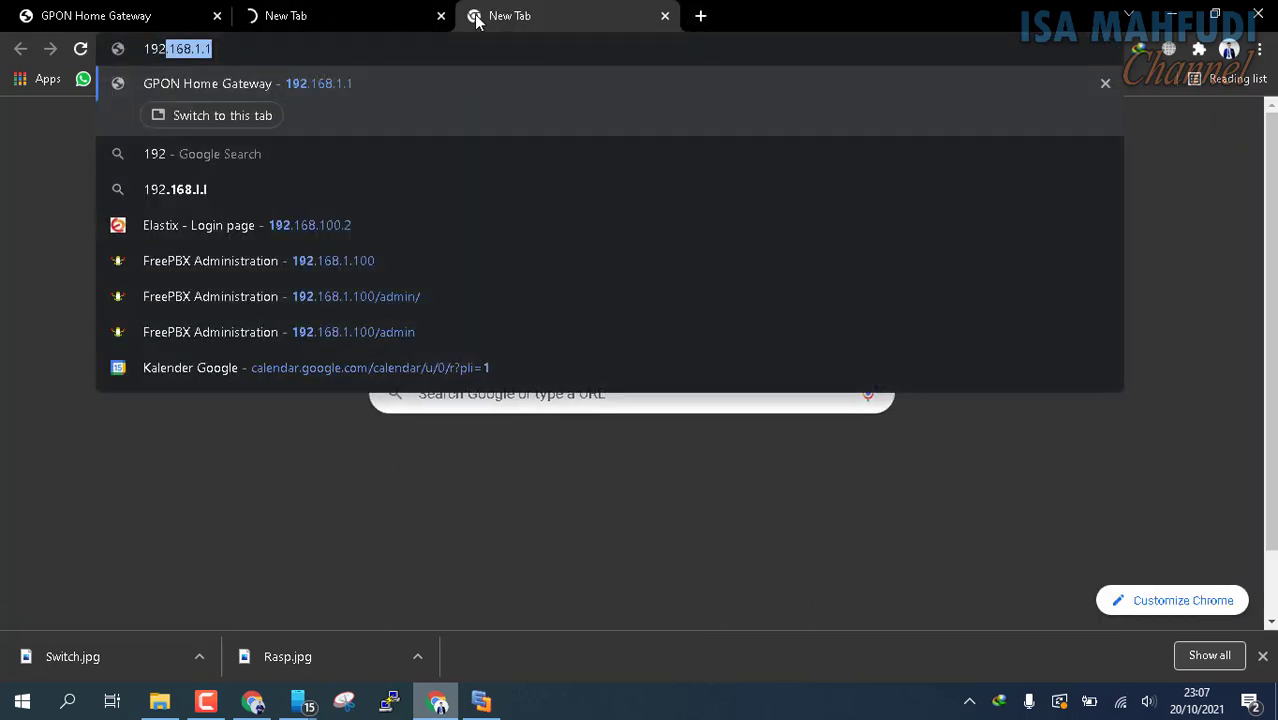
{"action": "type", "text": ".168.1.1"}
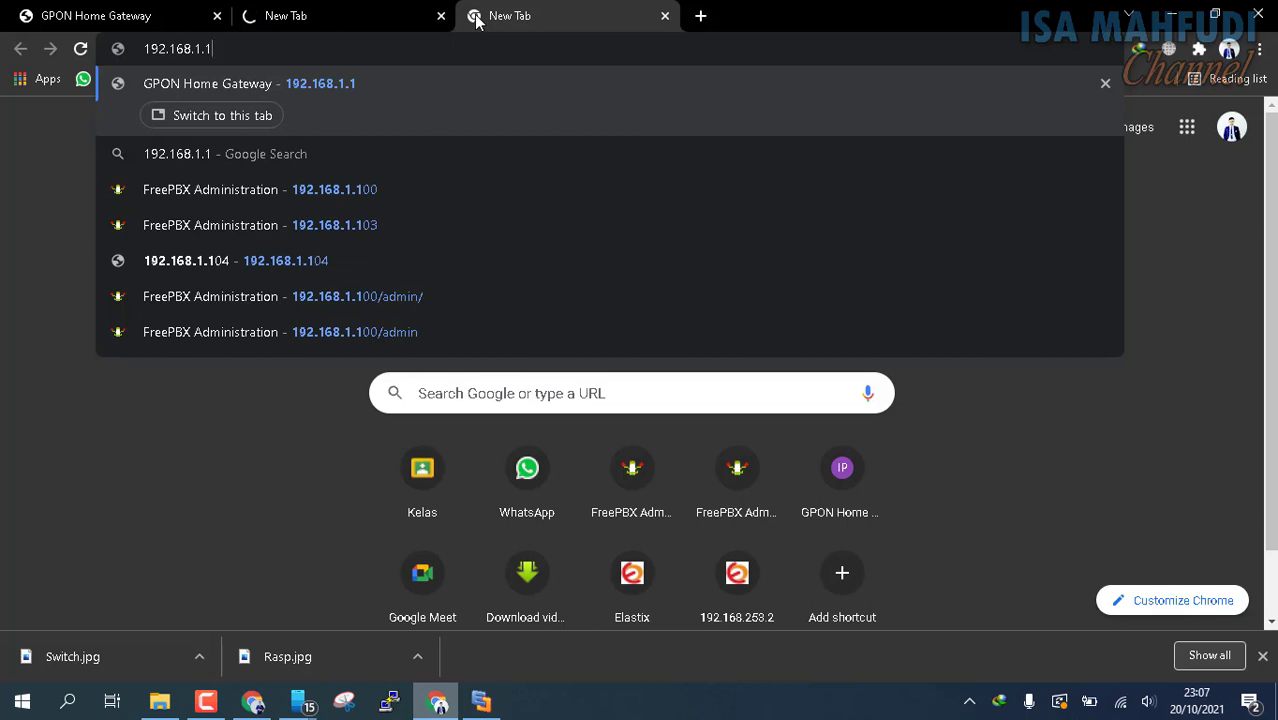
{"action": "type", "text": "03"}
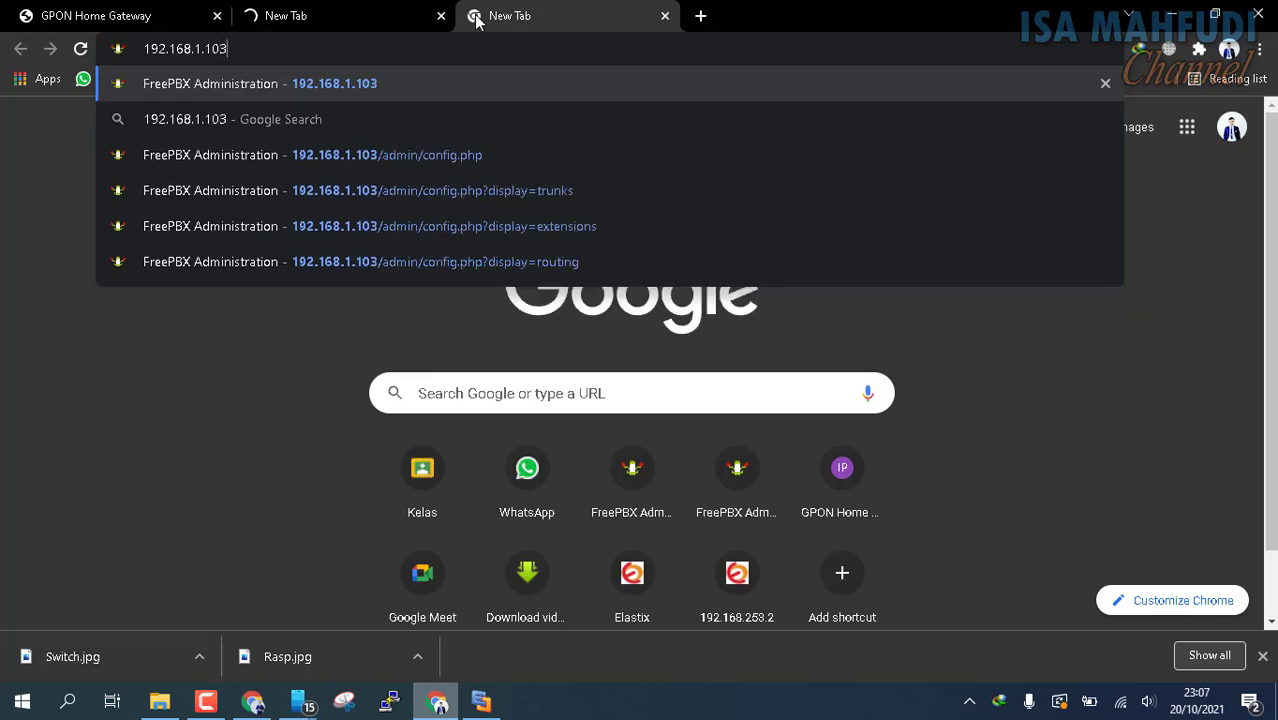
{"action": "key", "text": "Return"}
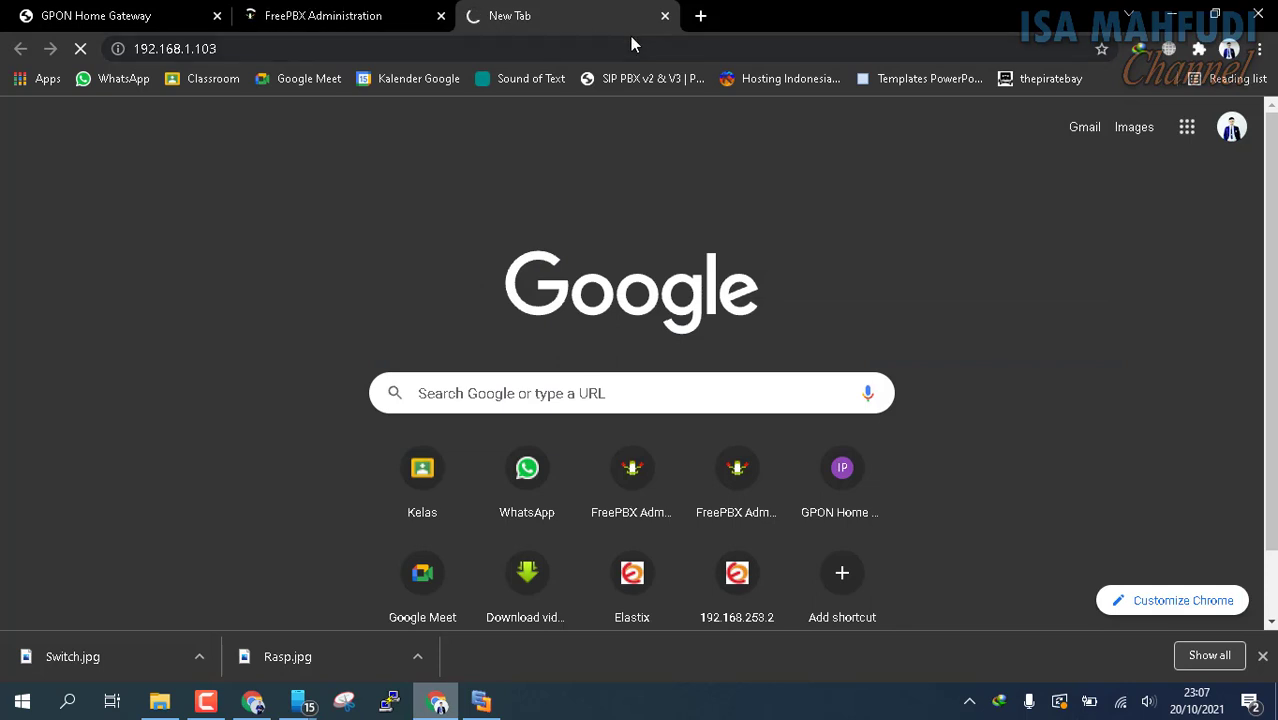
Apply the pending configuration on the FreePBX server at 192.168.1.100
{"action": "left_click", "coordinate": [333, 12]}
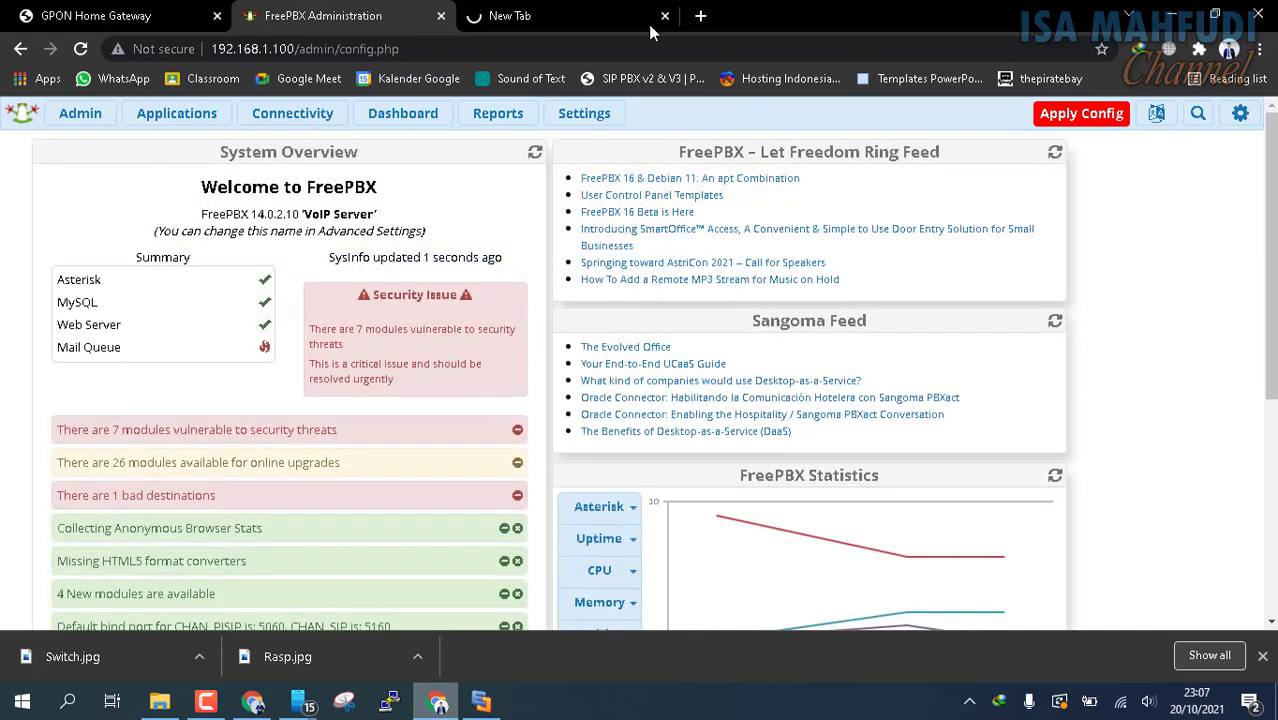
{"action": "left_click", "coordinate": [478, 10]}
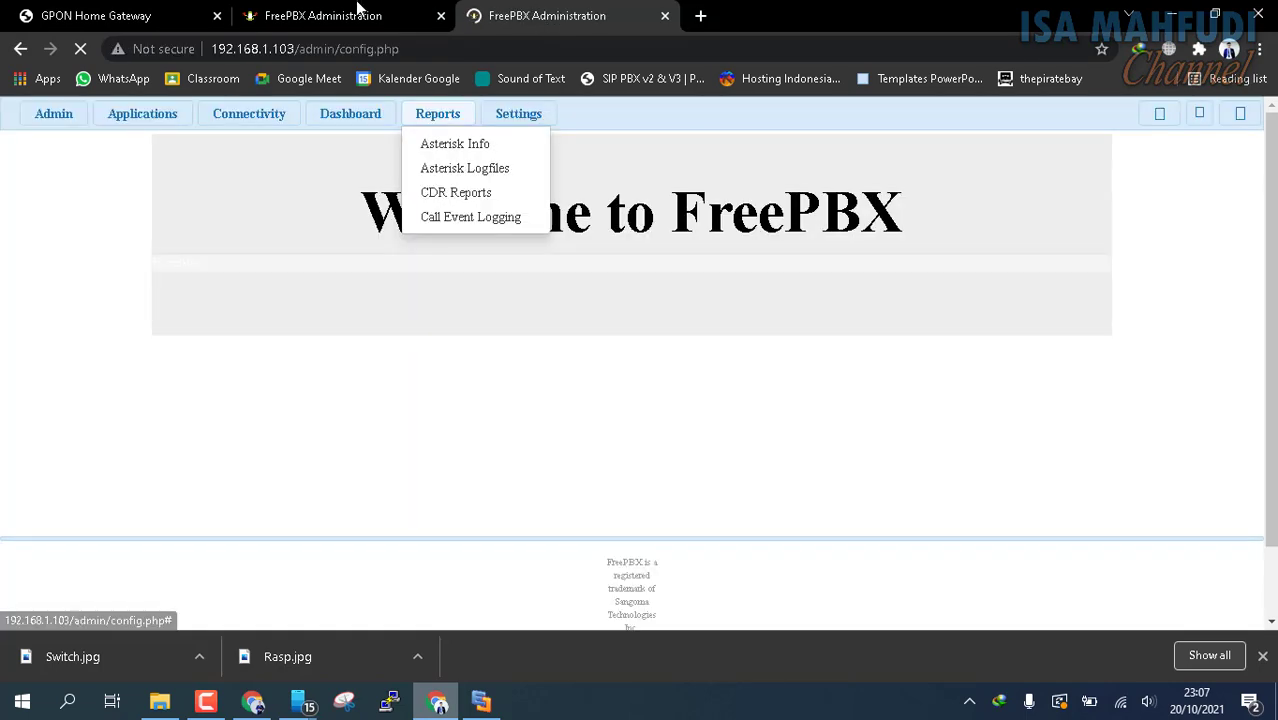
{"action": "left_click", "coordinate": [358, 8]}
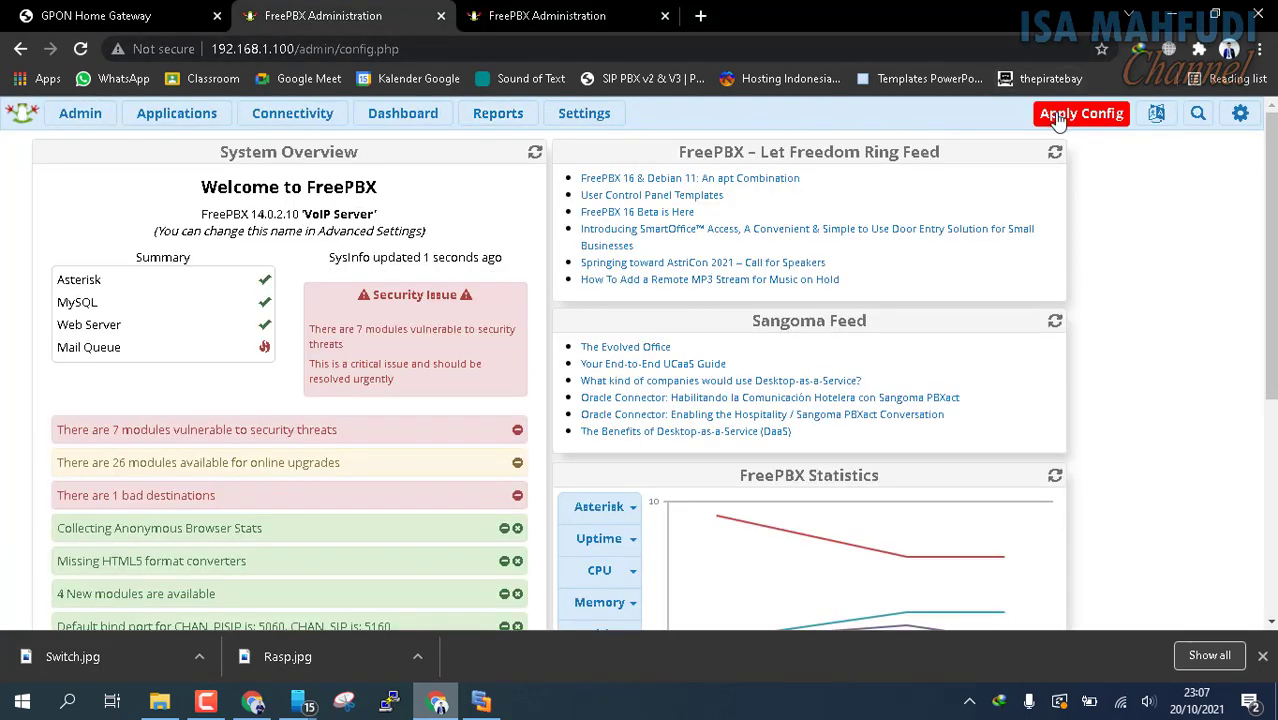
{"action": "left_click", "coordinate": [1057, 116]}
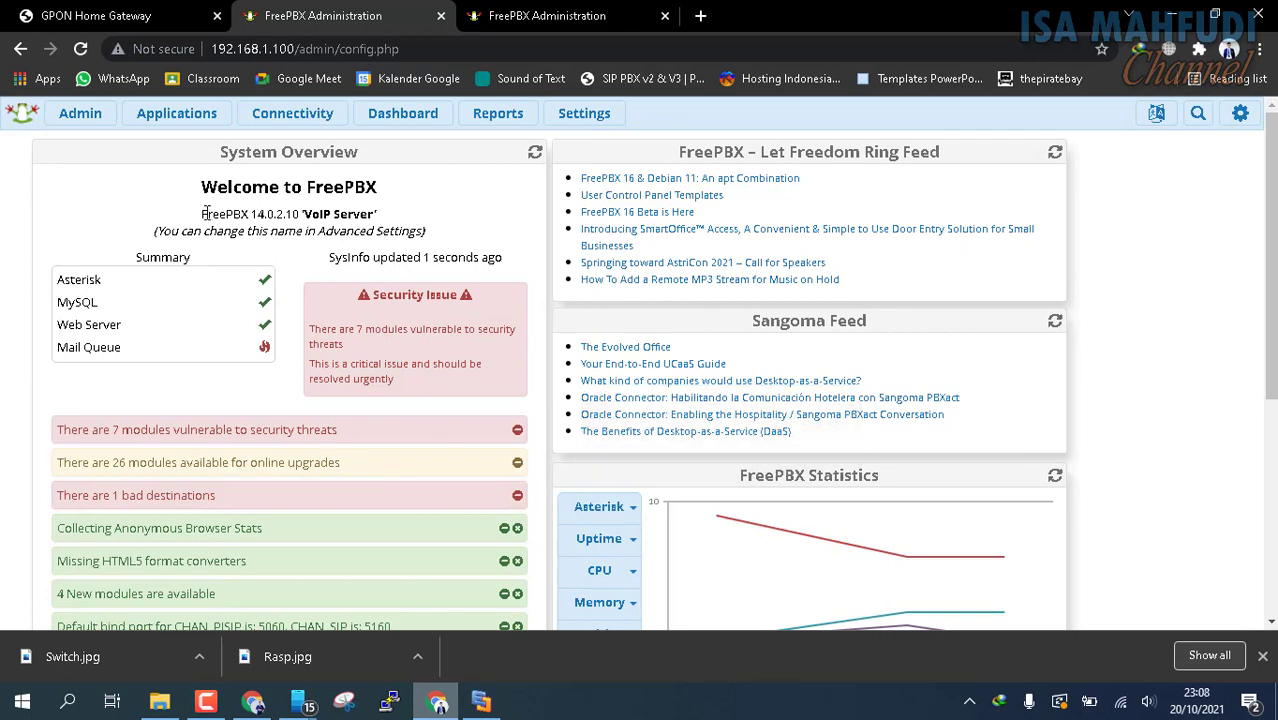
Compare the FreePBX version shown in the System Overview of both servers
{"action": "left_click_drag", "start_coordinate": [207, 214], "coordinate": [263, 210]}
{"action": "left_click", "coordinate": [268, 212]}
{"action": "key", "text": "ctrl+Tab"}
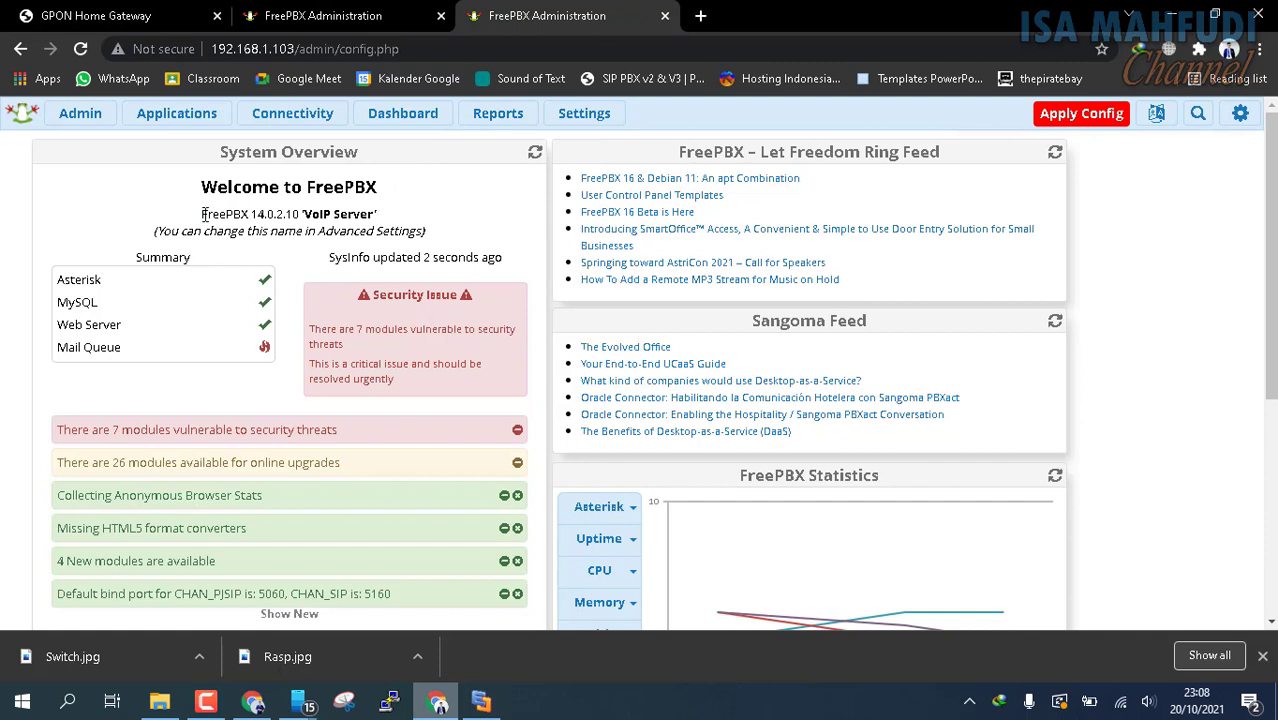
{"action": "left_click_drag", "start_coordinate": [203, 214], "coordinate": [275, 214]}
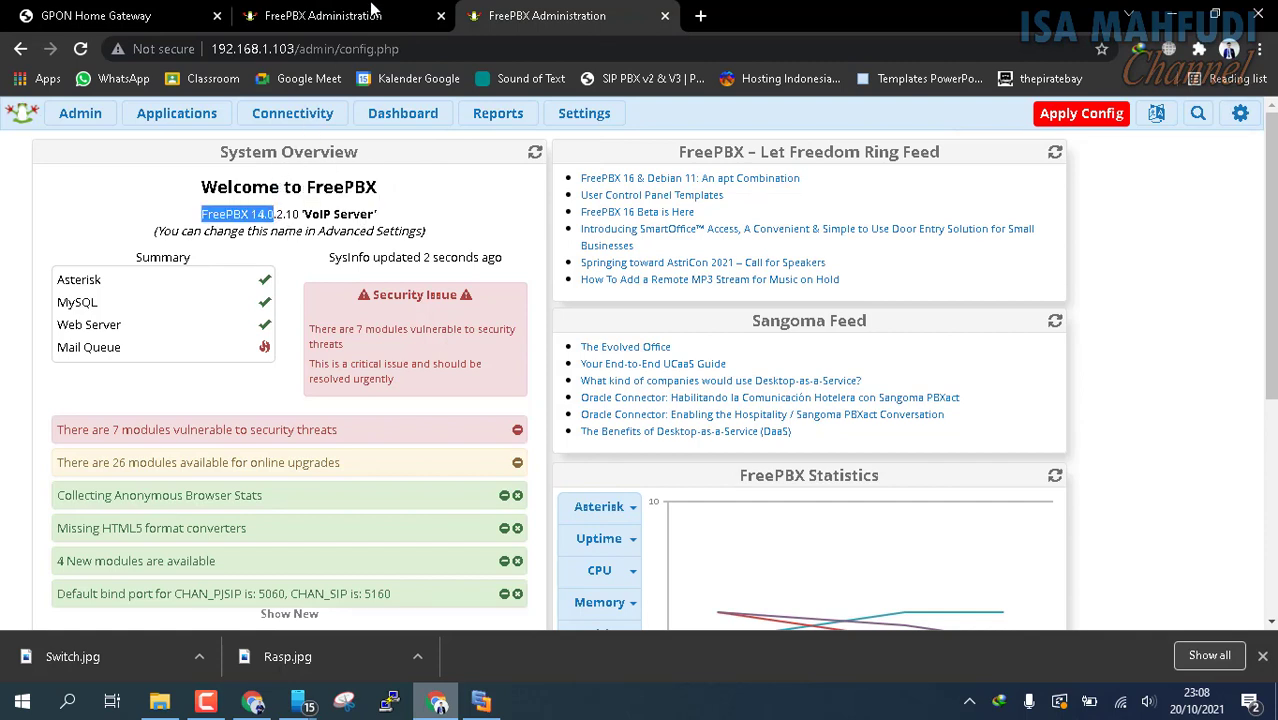
Display the list of all extensions on the 192.168.1.100 server
{"action": "mouse_move", "coordinate": [177, 124]}
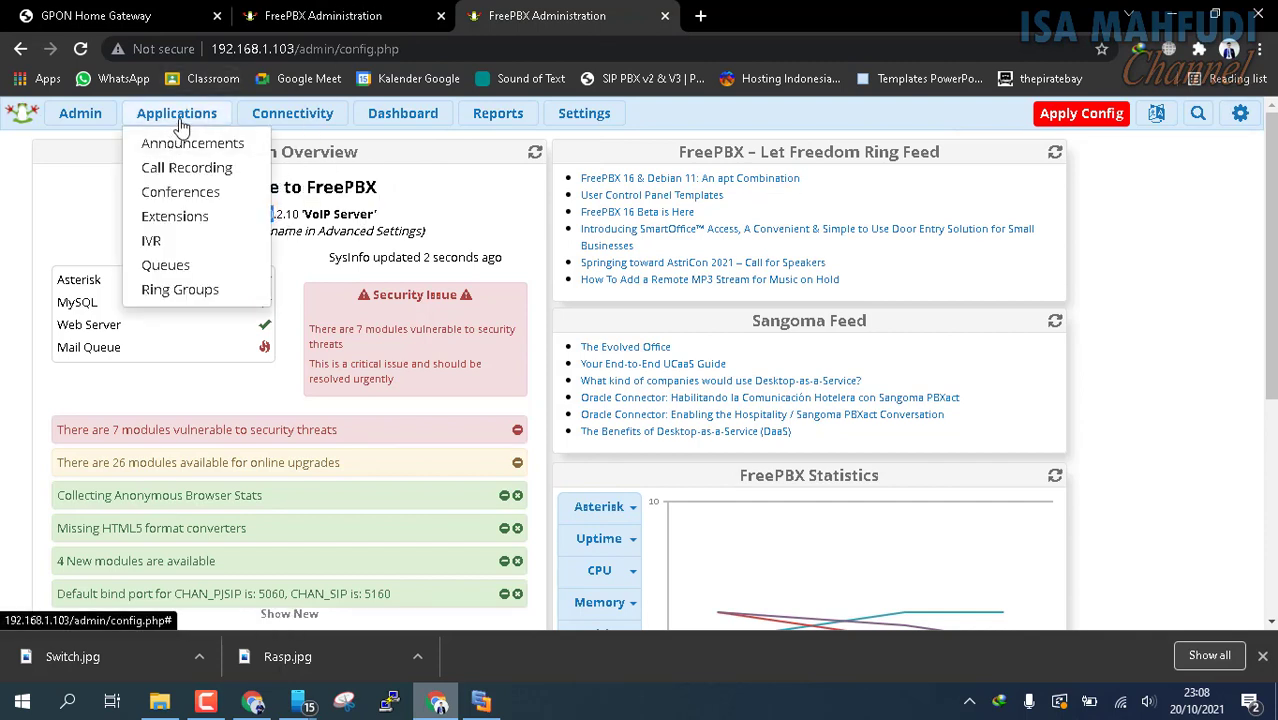
{"action": "left_click", "coordinate": [355, 10]}
{"action": "mouse_move", "coordinate": [170, 115]}
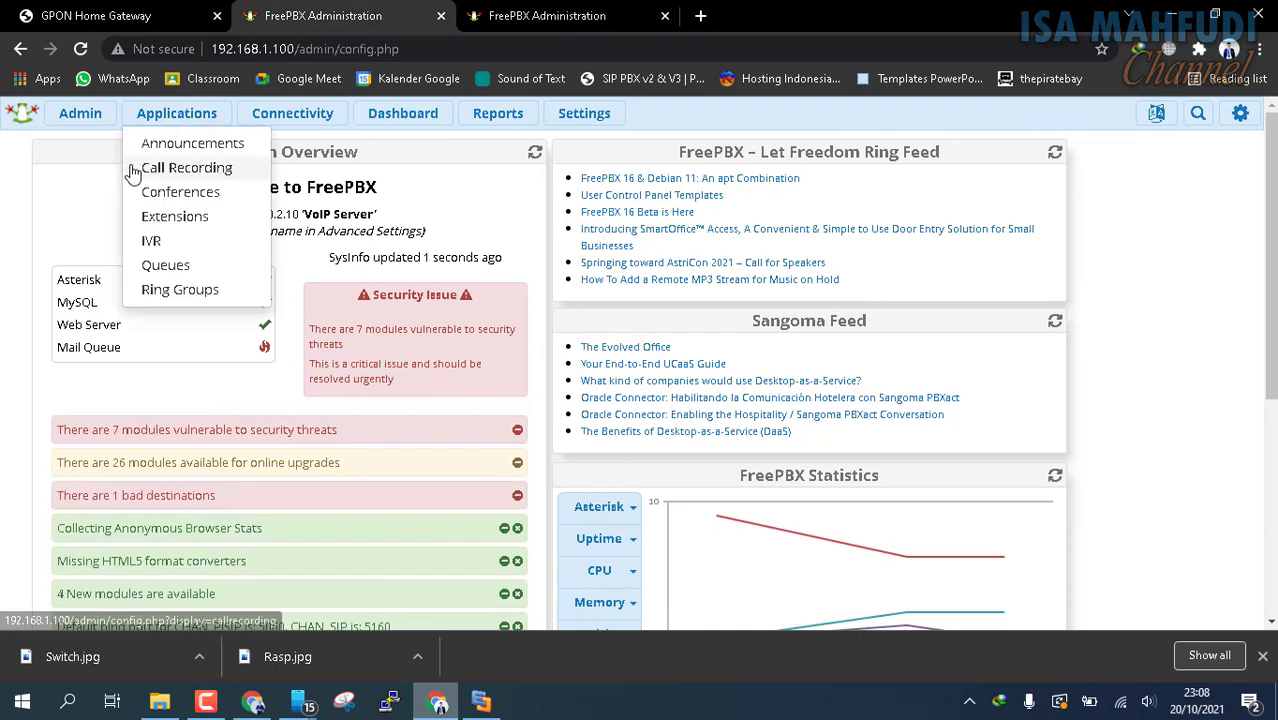
{"action": "left_click", "coordinate": [187, 217]}
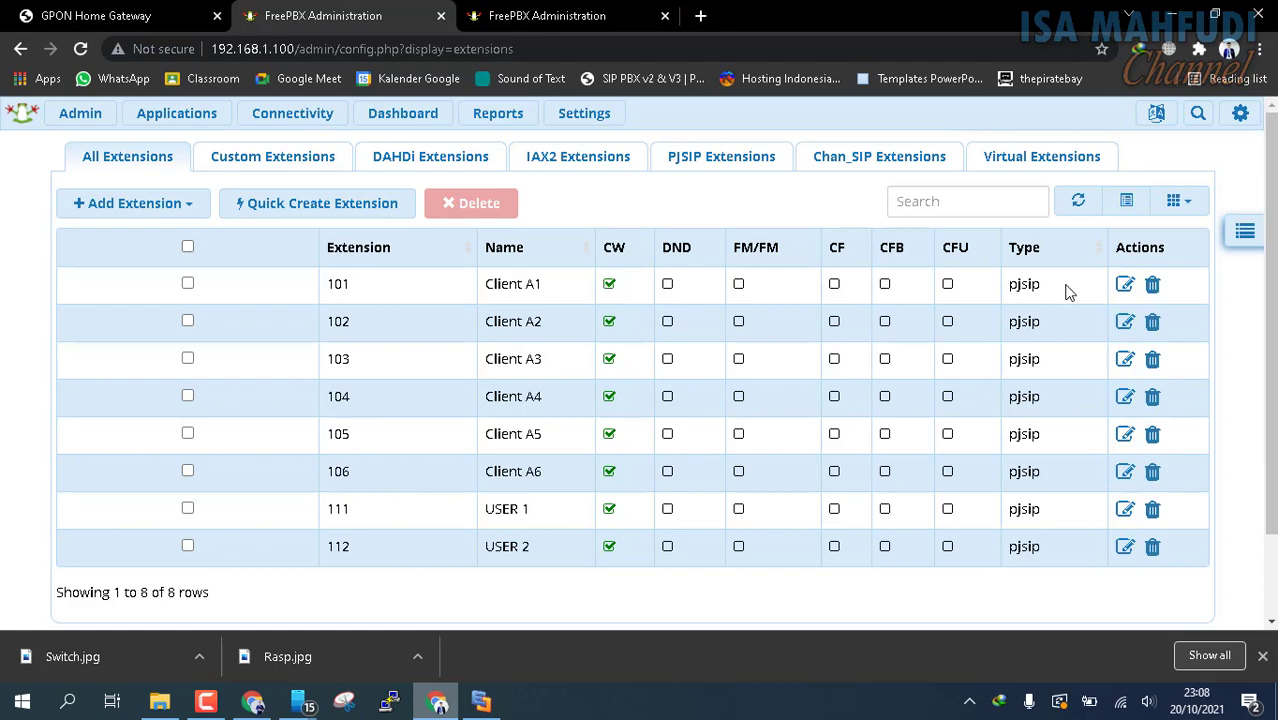
Display all extensions on the 192.168.1.103 server and compare them with those on 192.168.1.100
{"action": "left_click", "coordinate": [550, 14]}
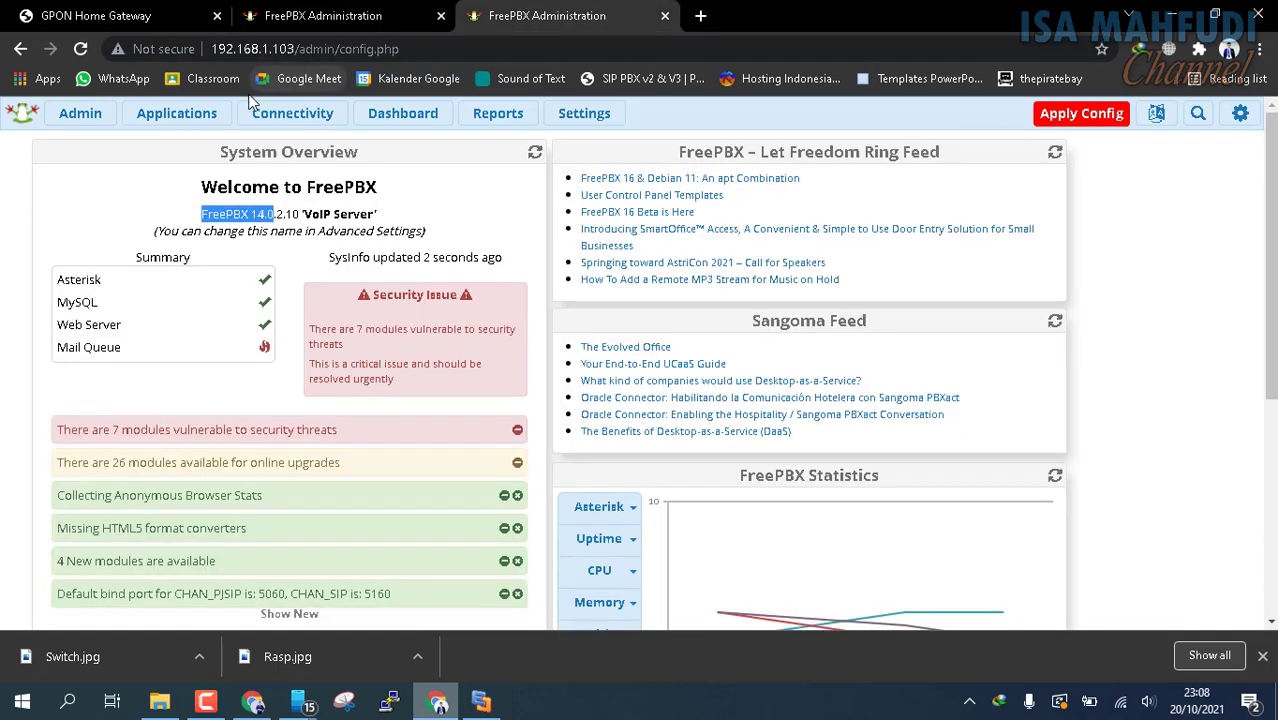
{"action": "mouse_move", "coordinate": [213, 117]}
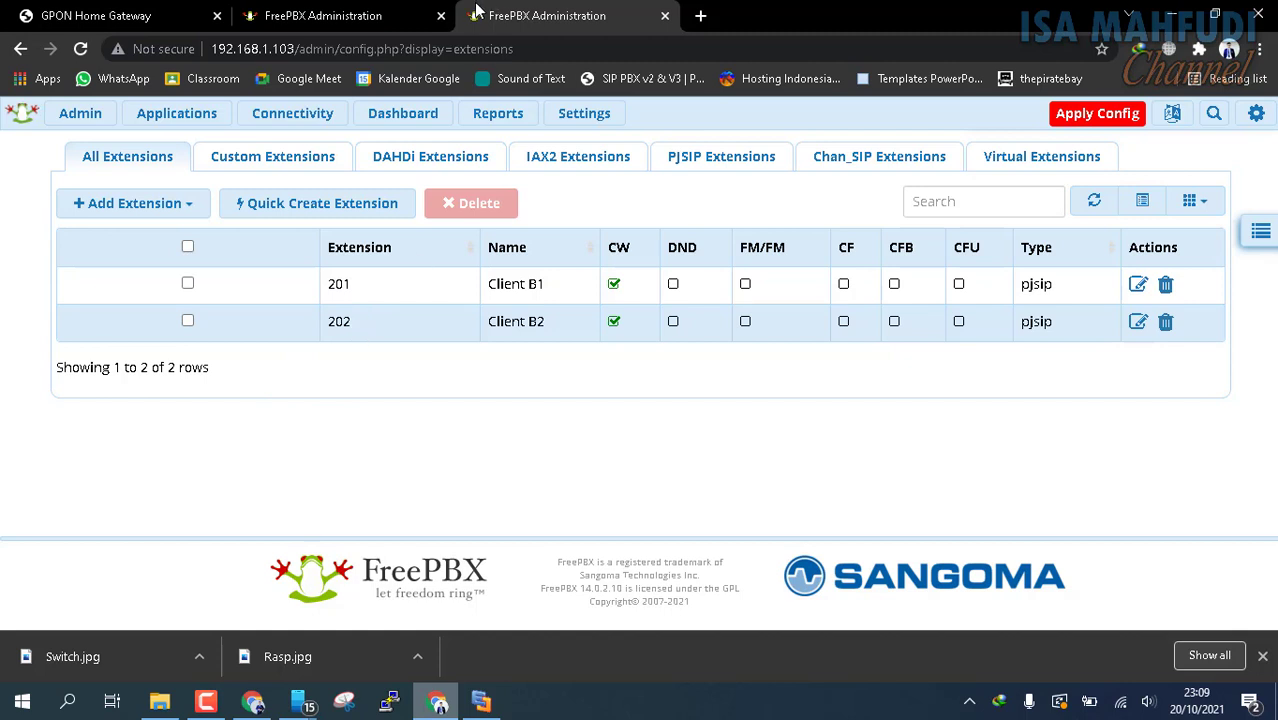
{"action": "left_click", "coordinate": [371, 9]}
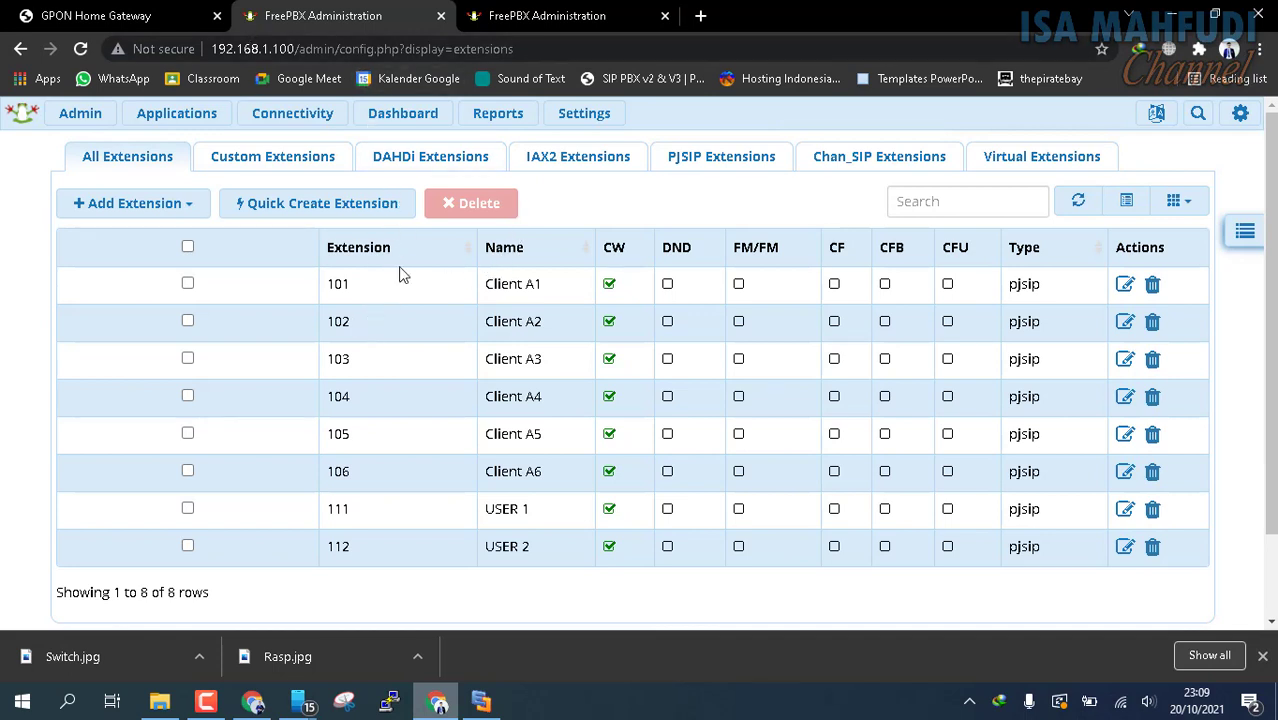
{"action": "left_click", "coordinate": [598, 12]}
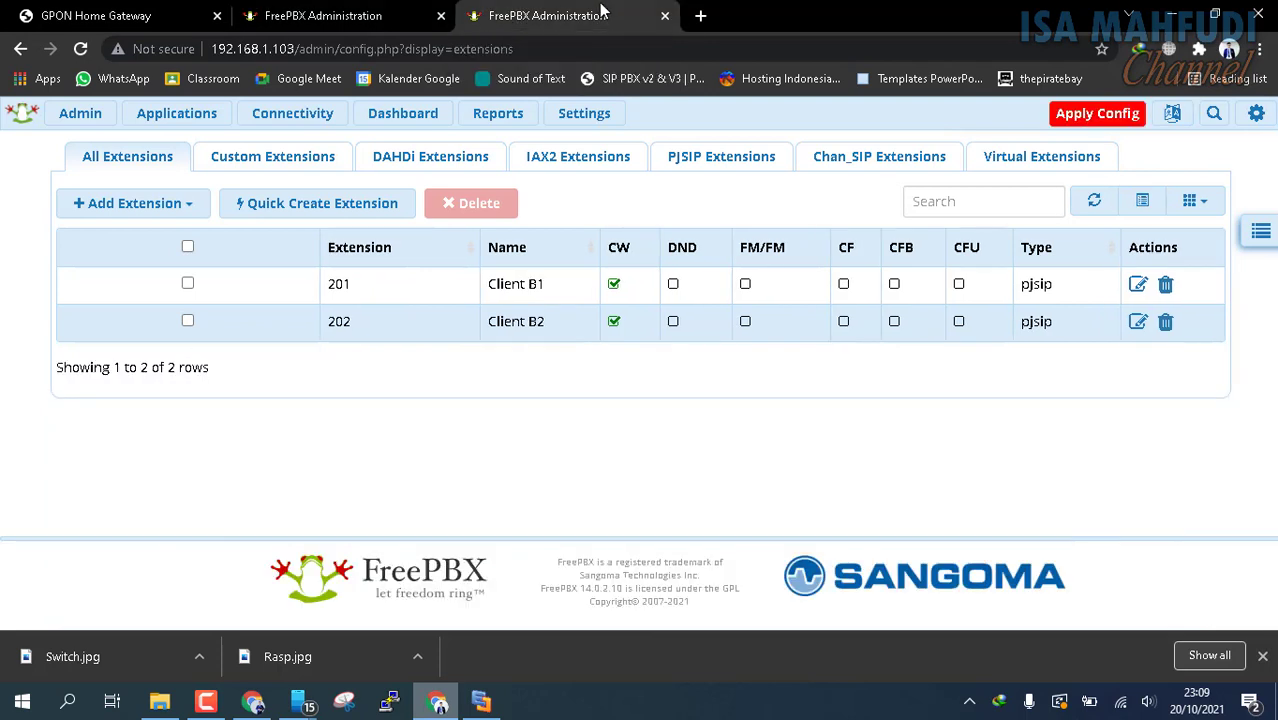
Start adding a new SIP (chan_pjsip) trunk on the 192.168.1.100 server
{"action": "left_click", "coordinate": [365, 10]}
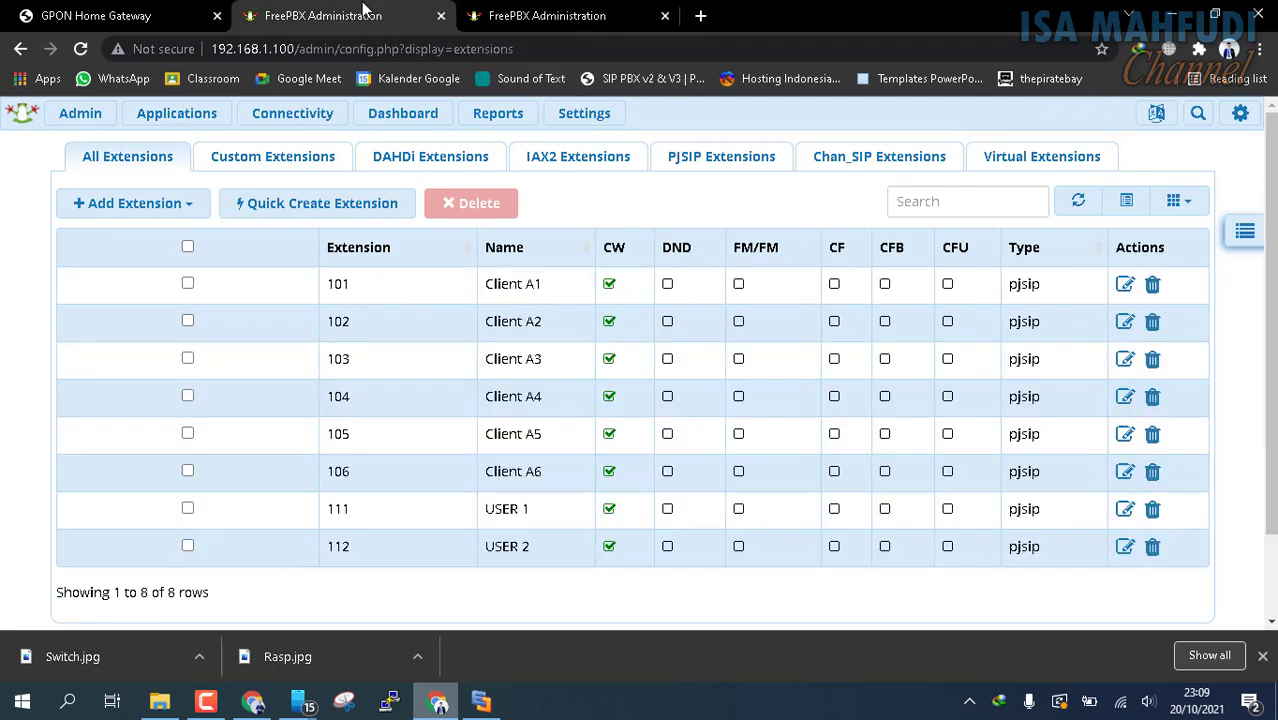
{"action": "mouse_move", "coordinate": [335, 113]}
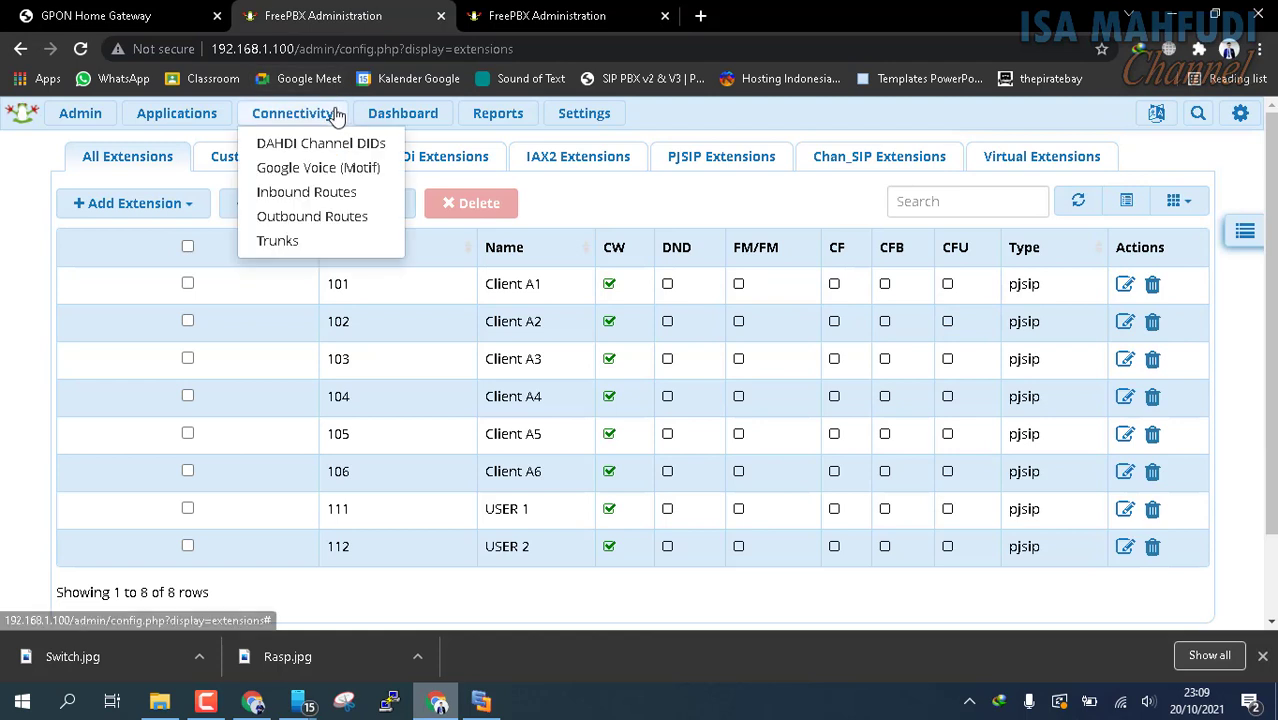
{"action": "left_click", "coordinate": [300, 245]}
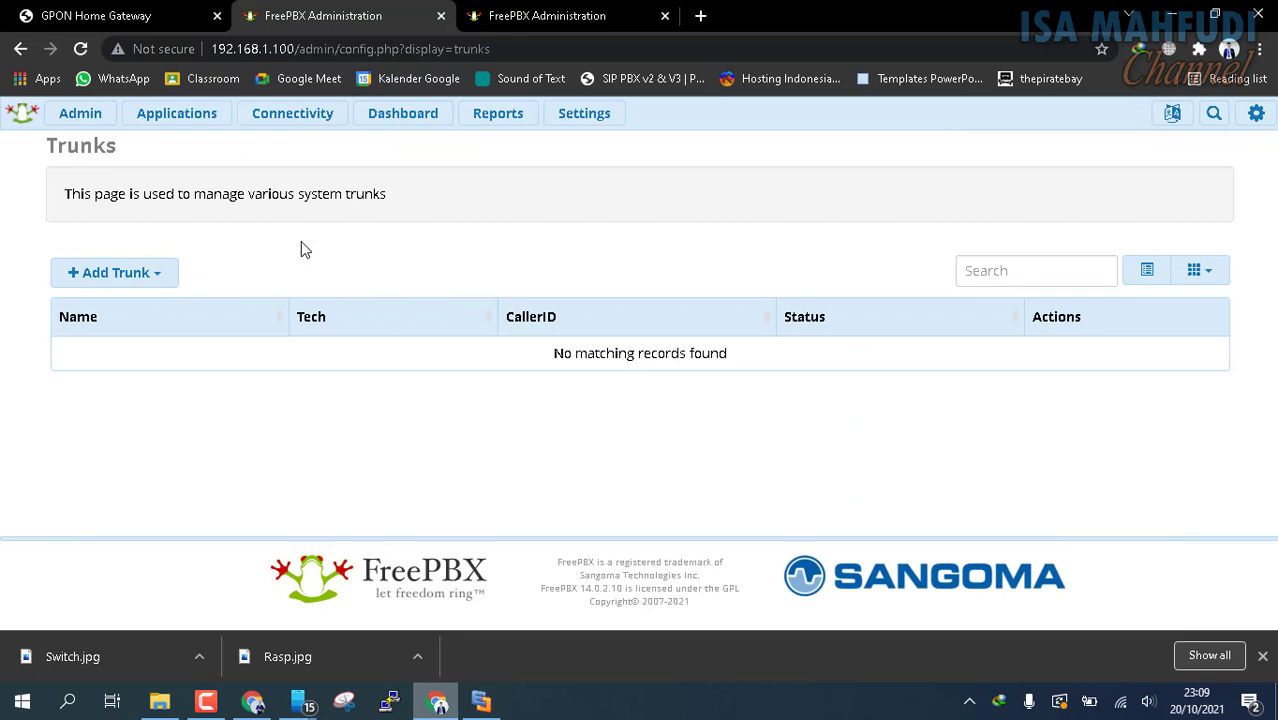
{"action": "left_click", "coordinate": [121, 286]}
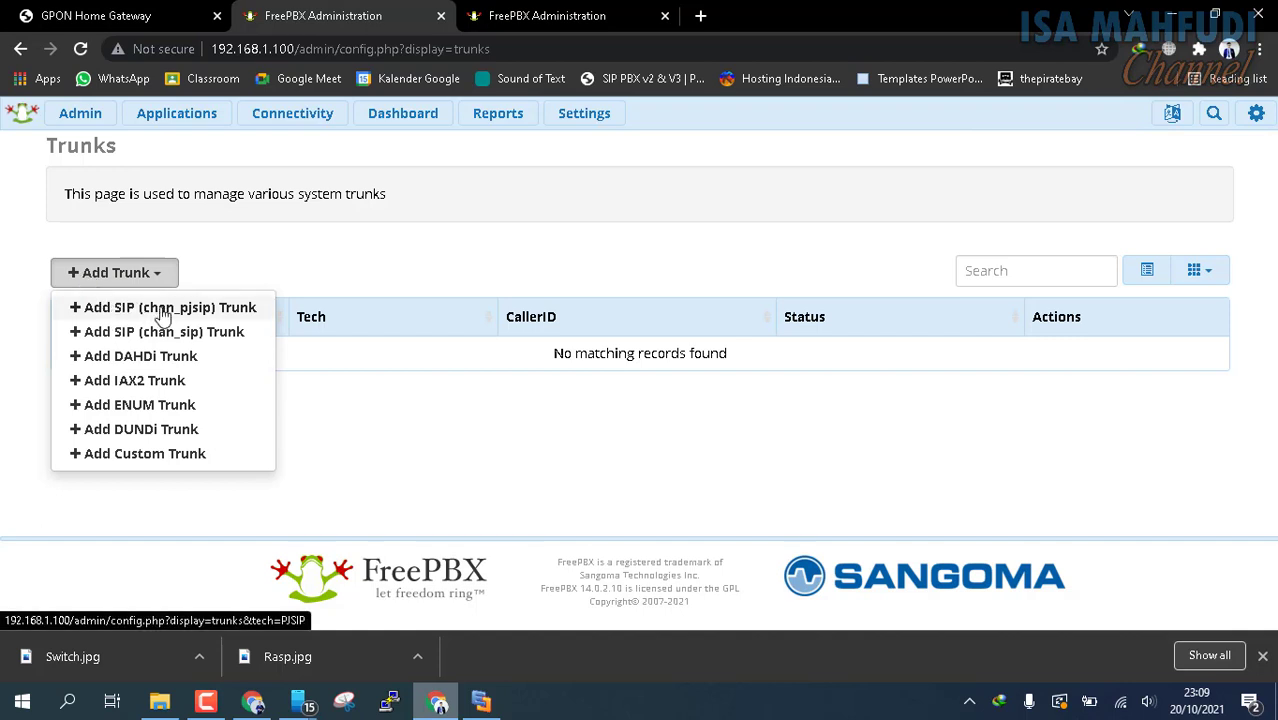
{"action": "left_click", "coordinate": [248, 309]}
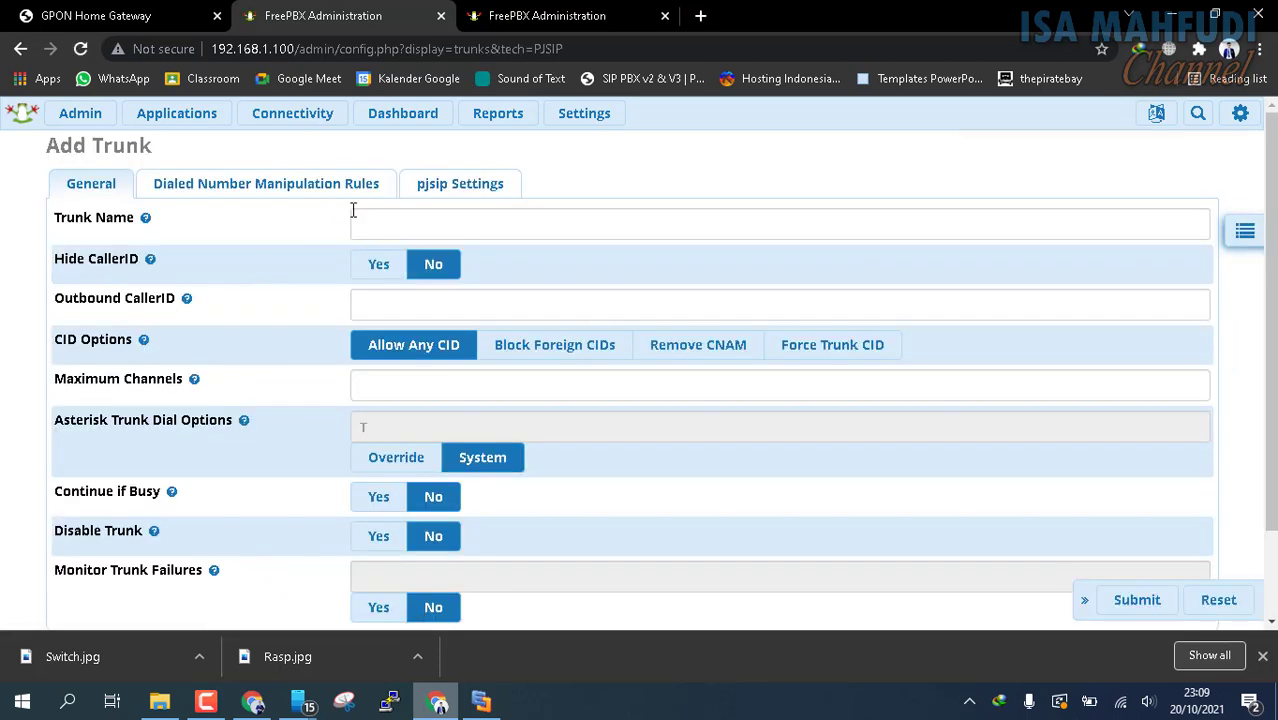
Name the new trunk KonekToKantorB, check its general settings and go to its dialed number manipulation rules
{"action": "left_click", "coordinate": [362, 222]}
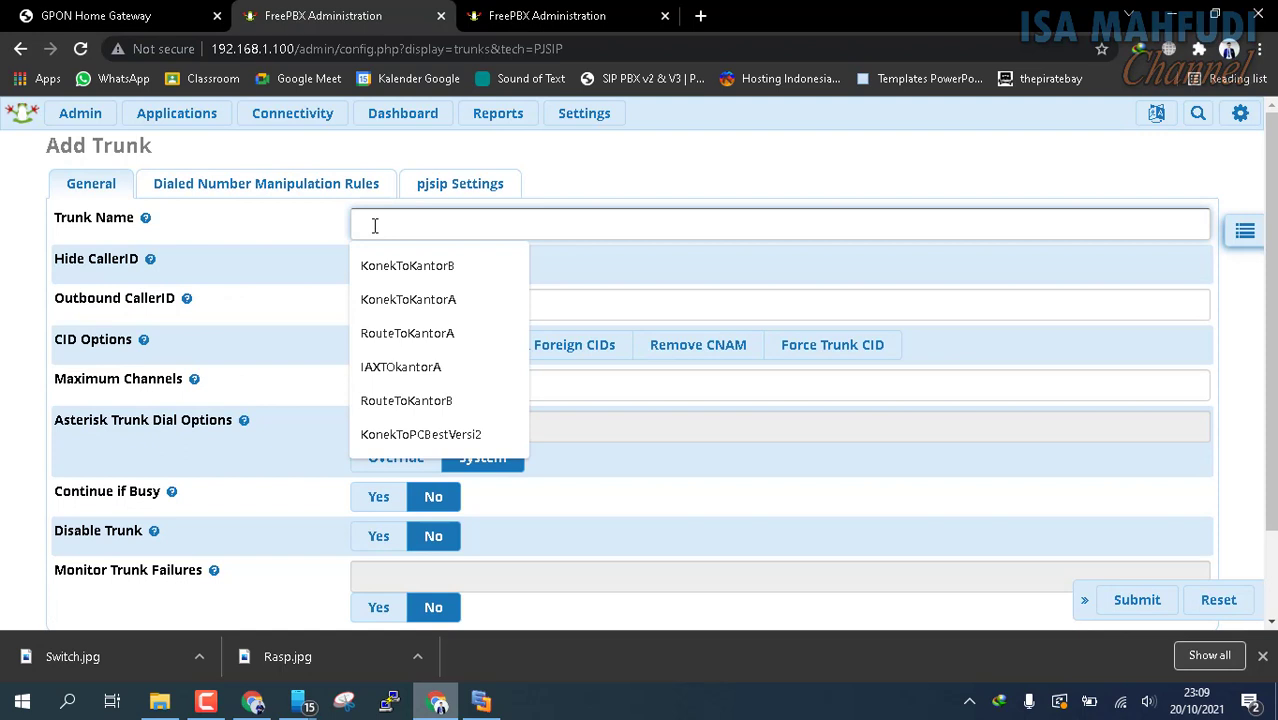
{"action": "left_click", "coordinate": [442, 272]}
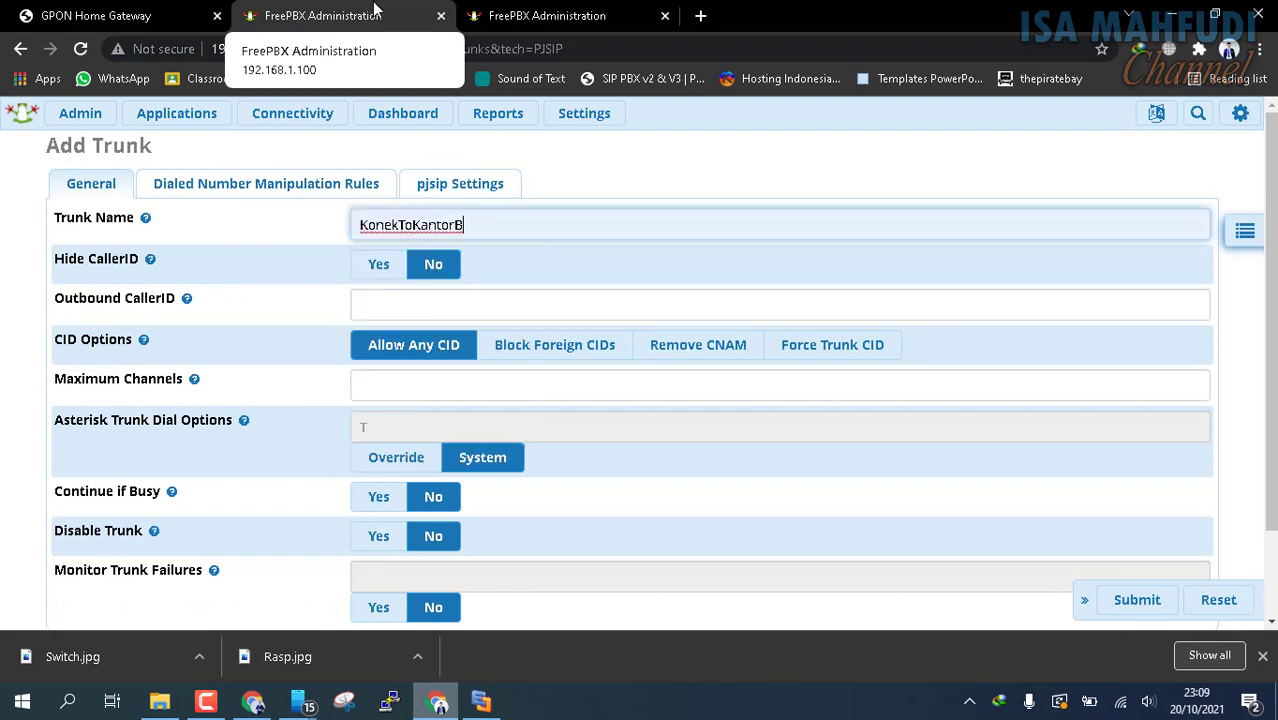
{"action": "scroll", "coordinate": [507, 221], "scroll_direction": "down", "scroll_amount": 1}
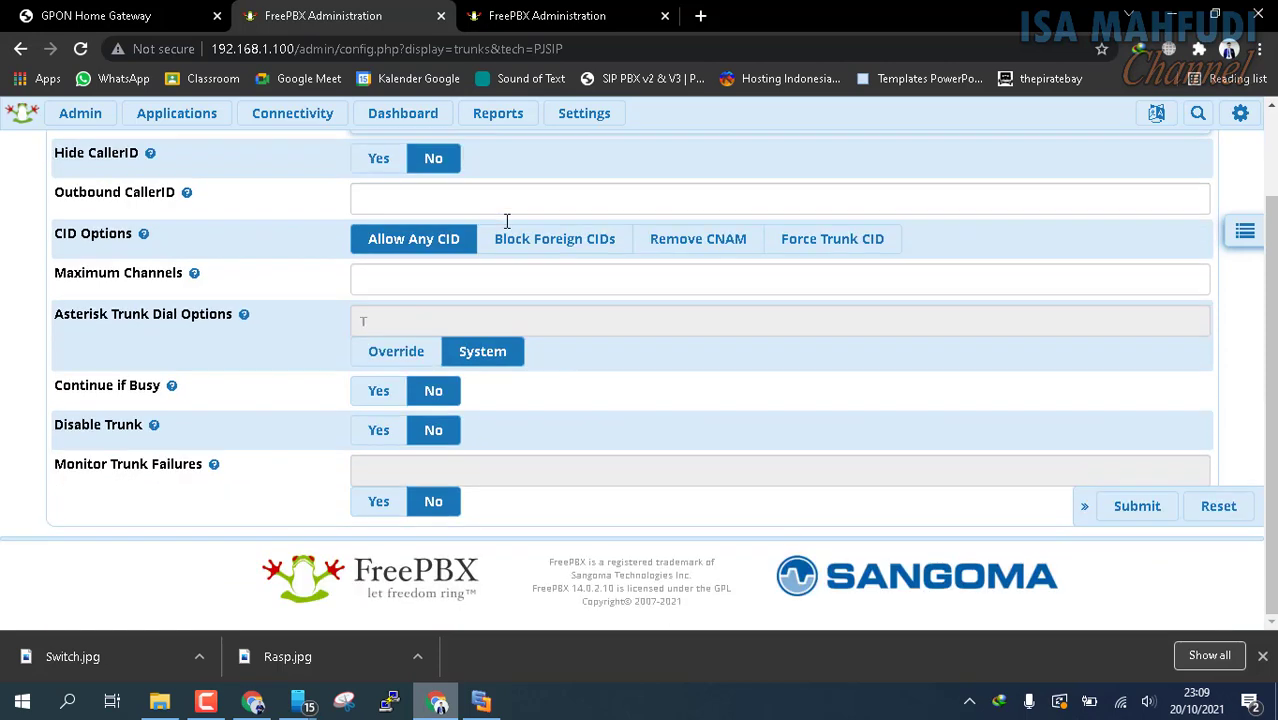
{"action": "scroll", "coordinate": [284, 367], "scroll_direction": "up", "scroll_amount": 1}
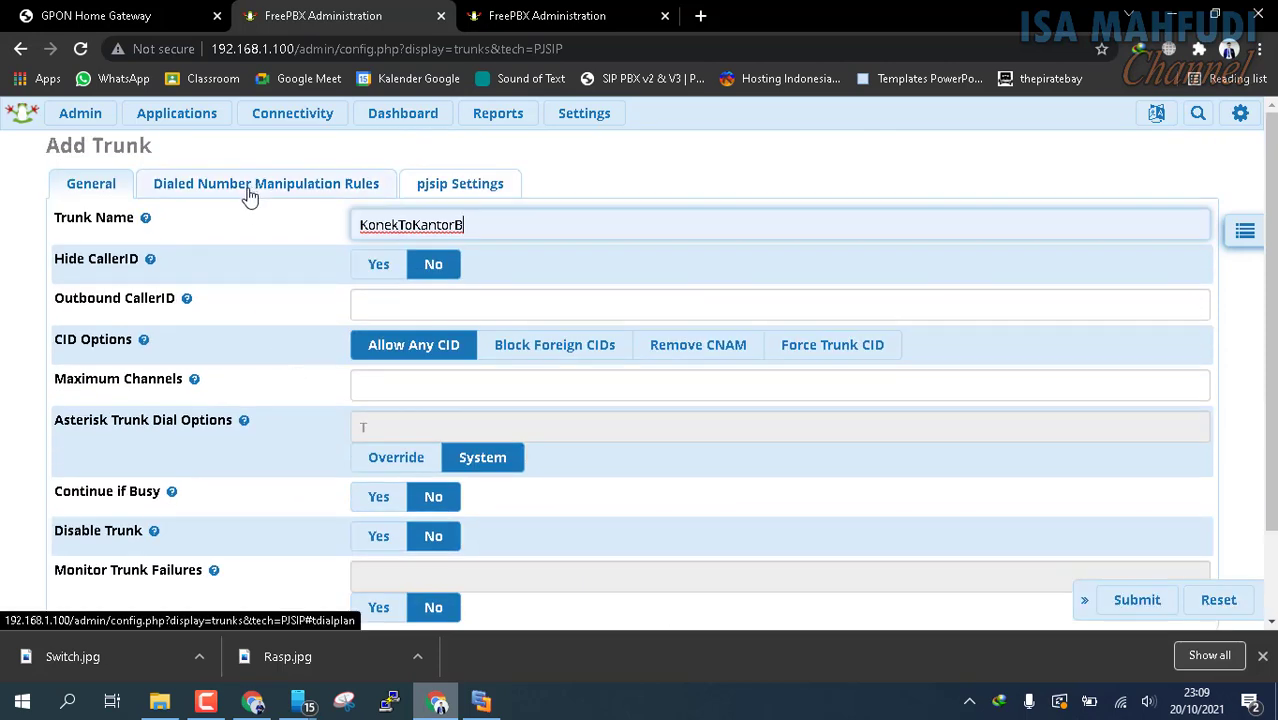
{"action": "left_click", "coordinate": [368, 185]}
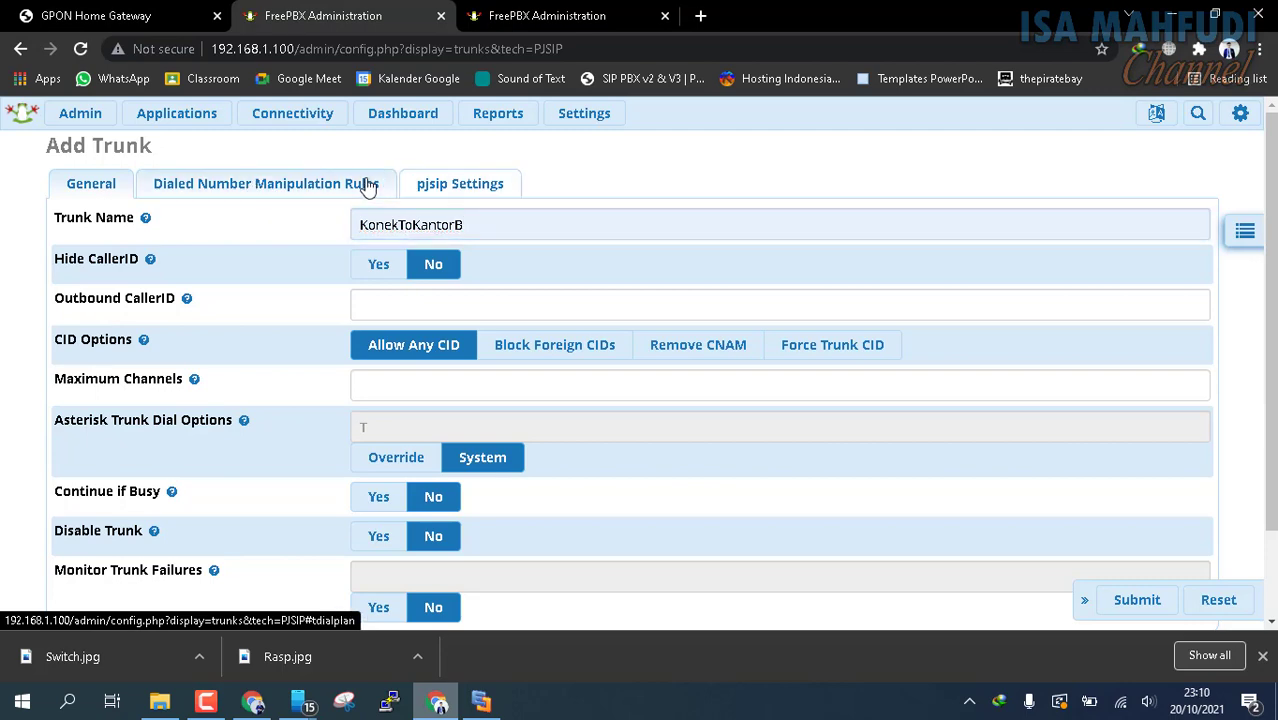
Review the new trunk's dialed number manipulation rules and go to the username and secret in its pjsip settings
{"action": "scroll", "coordinate": [553, 374], "scroll_direction": "down", "scroll_amount": 2}
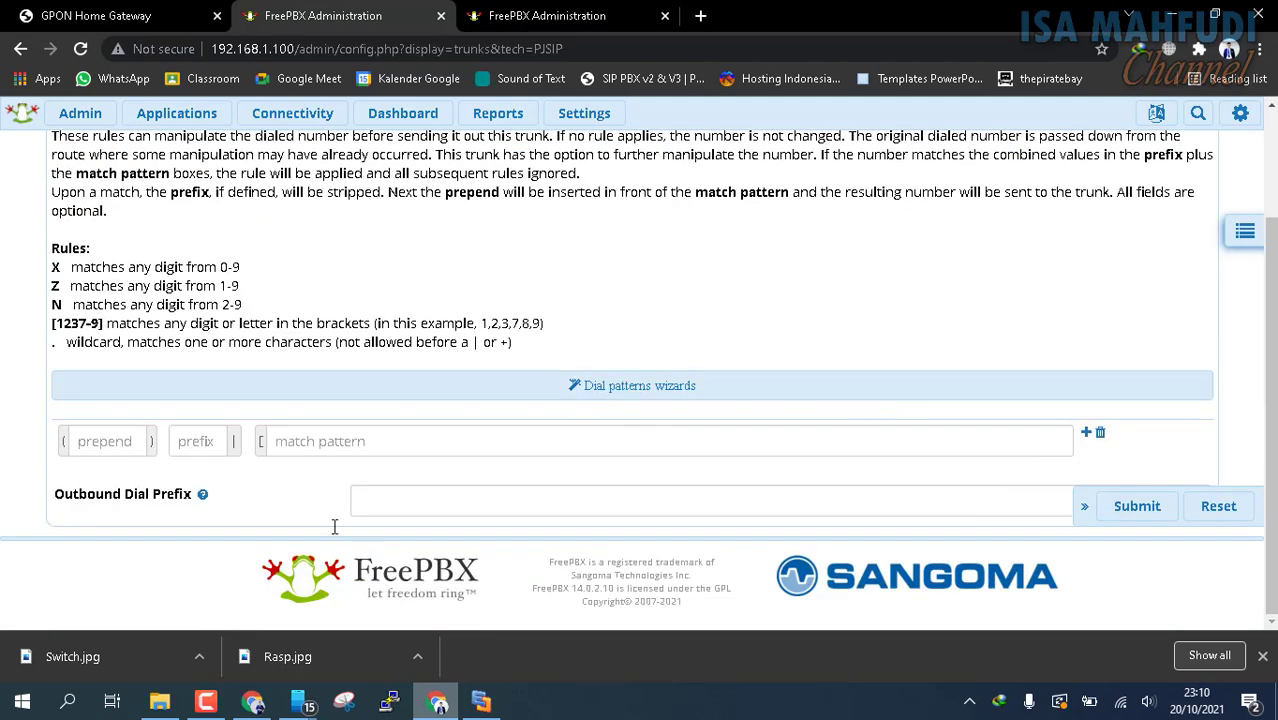
{"action": "scroll", "coordinate": [676, 274], "scroll_direction": "up", "scroll_amount": 2}
{"action": "left_click", "coordinate": [487, 200]}
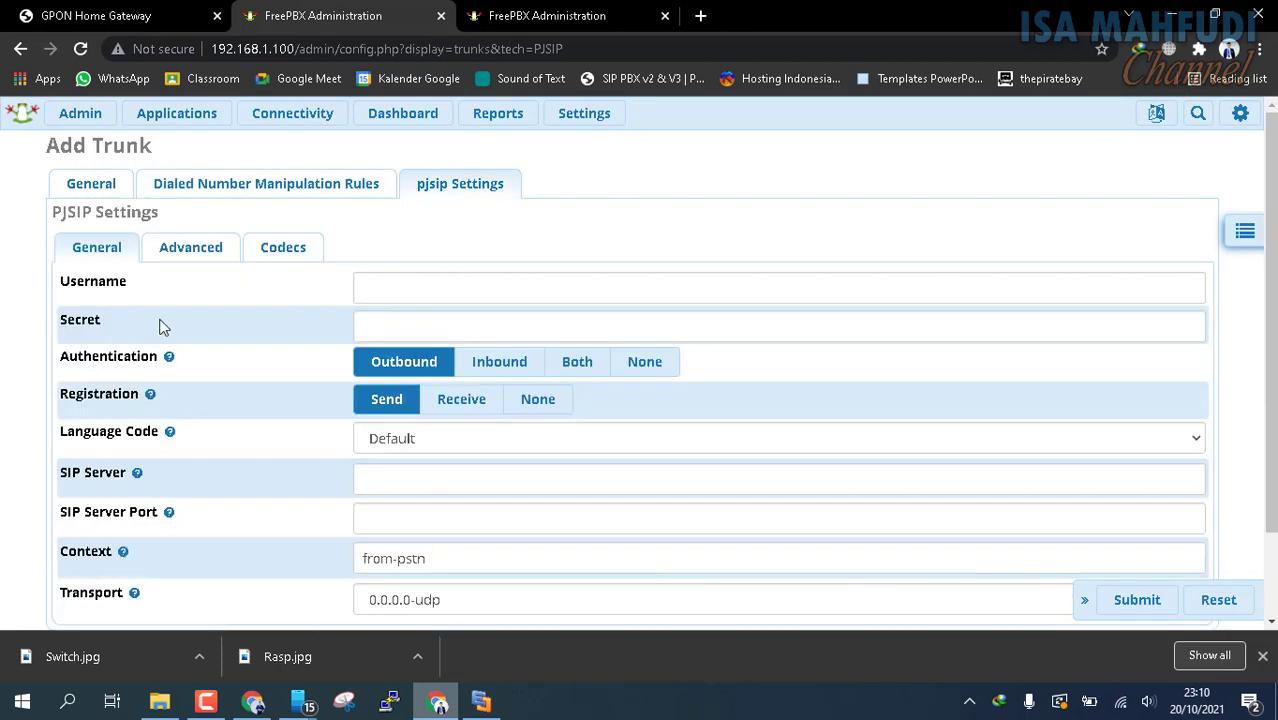
{"action": "left_click", "coordinate": [448, 285]}
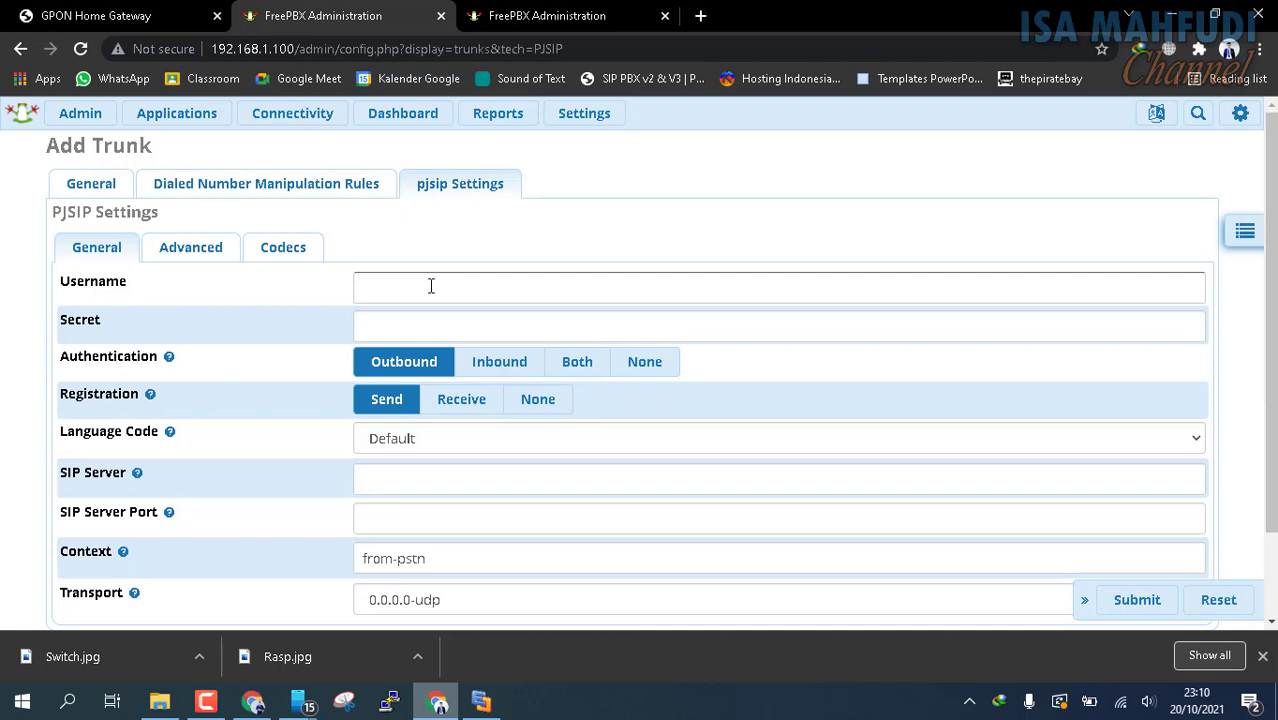
{"action": "left_click", "coordinate": [237, 323]}
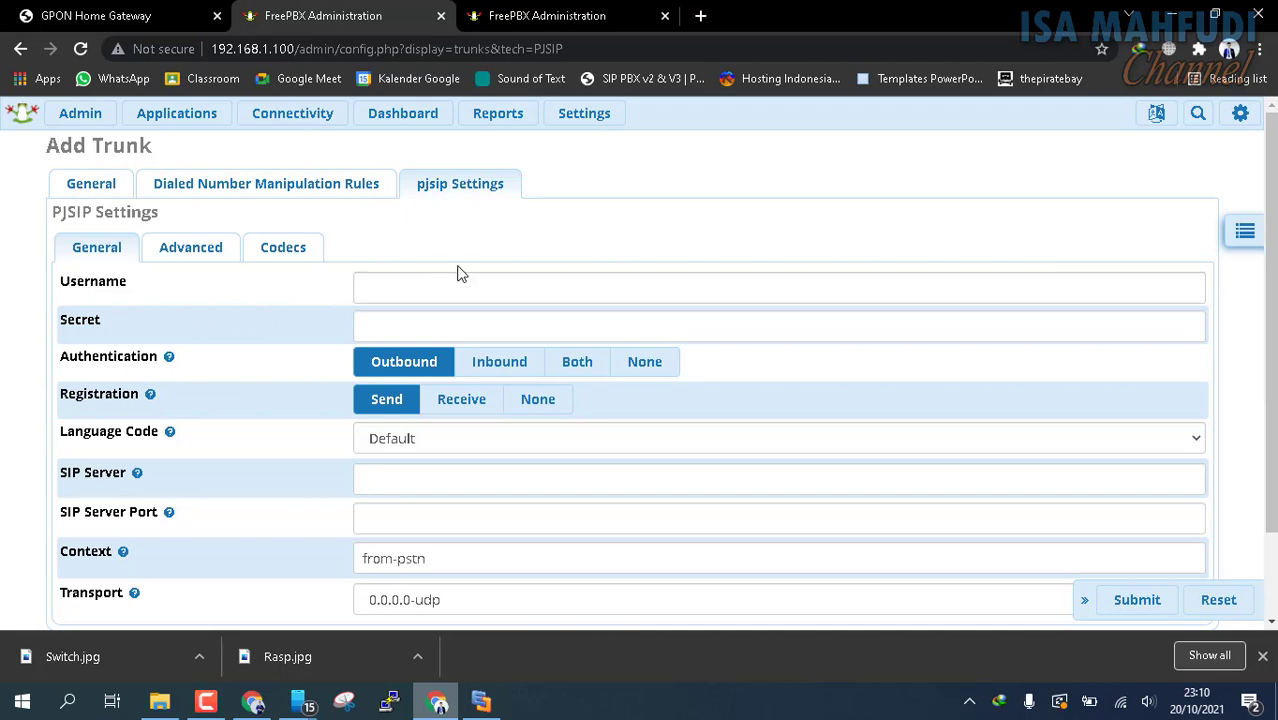
Set the trunk's SIP server to 192.168.1.103 and submit the trunk without an outbound caller ID
{"action": "scroll", "coordinate": [456, 271], "scroll_direction": "down", "scroll_amount": 1}
{"action": "left_click", "coordinate": [440, 384]}
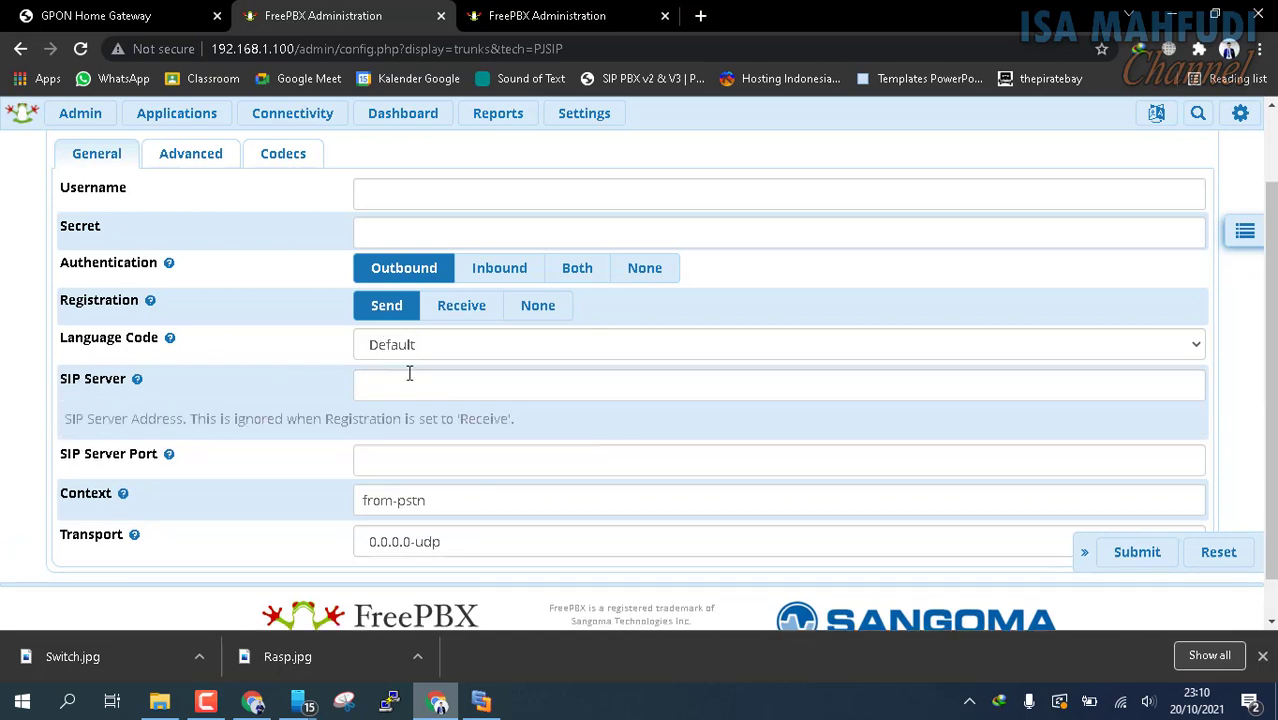
{"action": "left_click", "coordinate": [409, 383]}
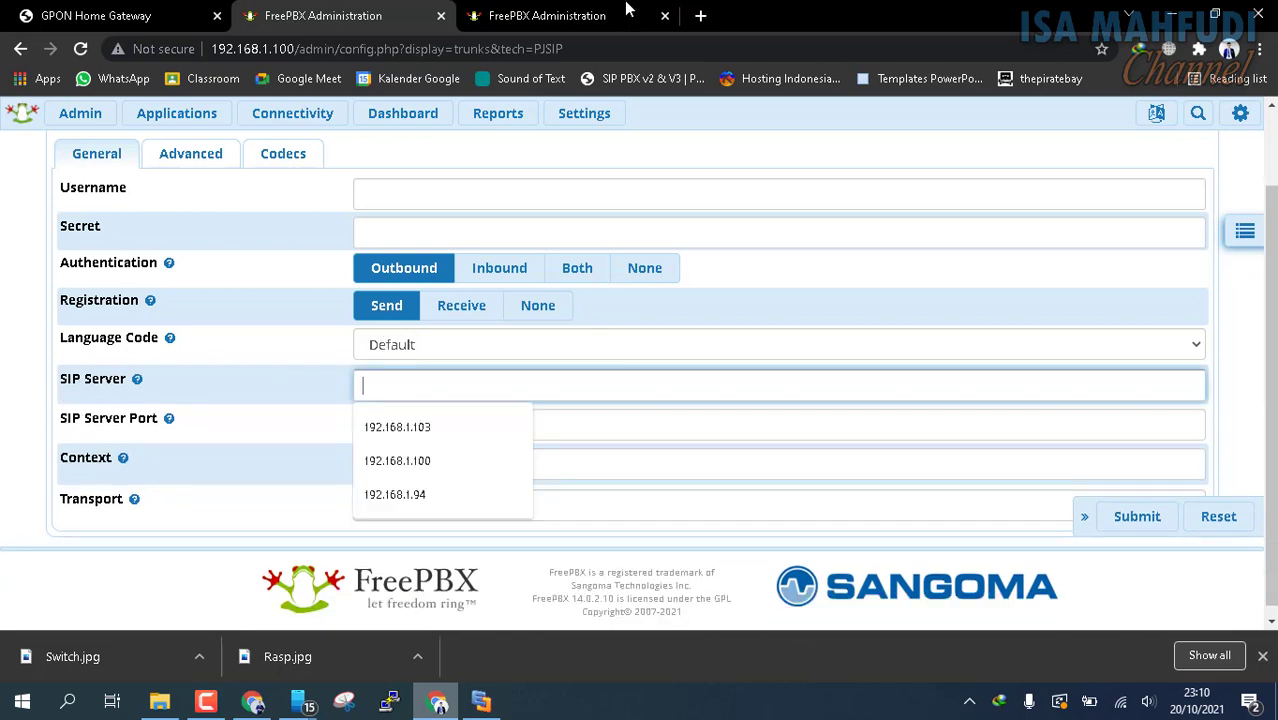
{"action": "left_click", "coordinate": [561, 12]}
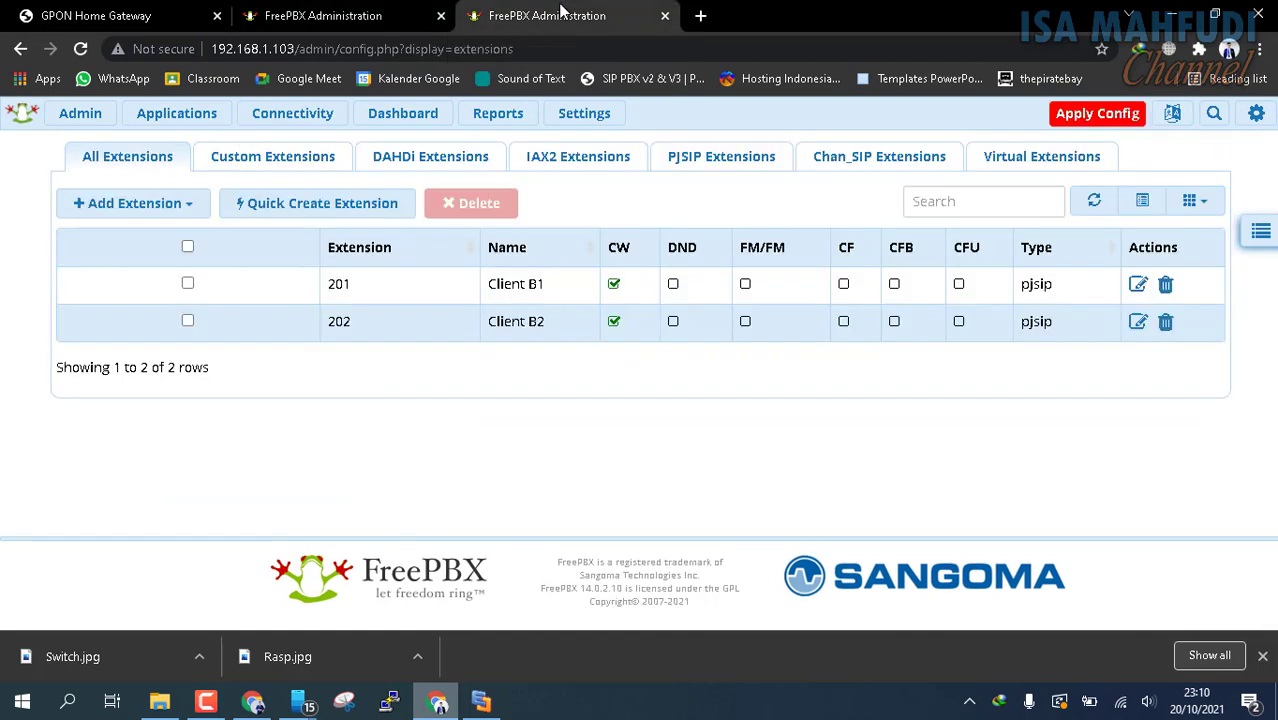
{"action": "left_click", "coordinate": [323, 15]}
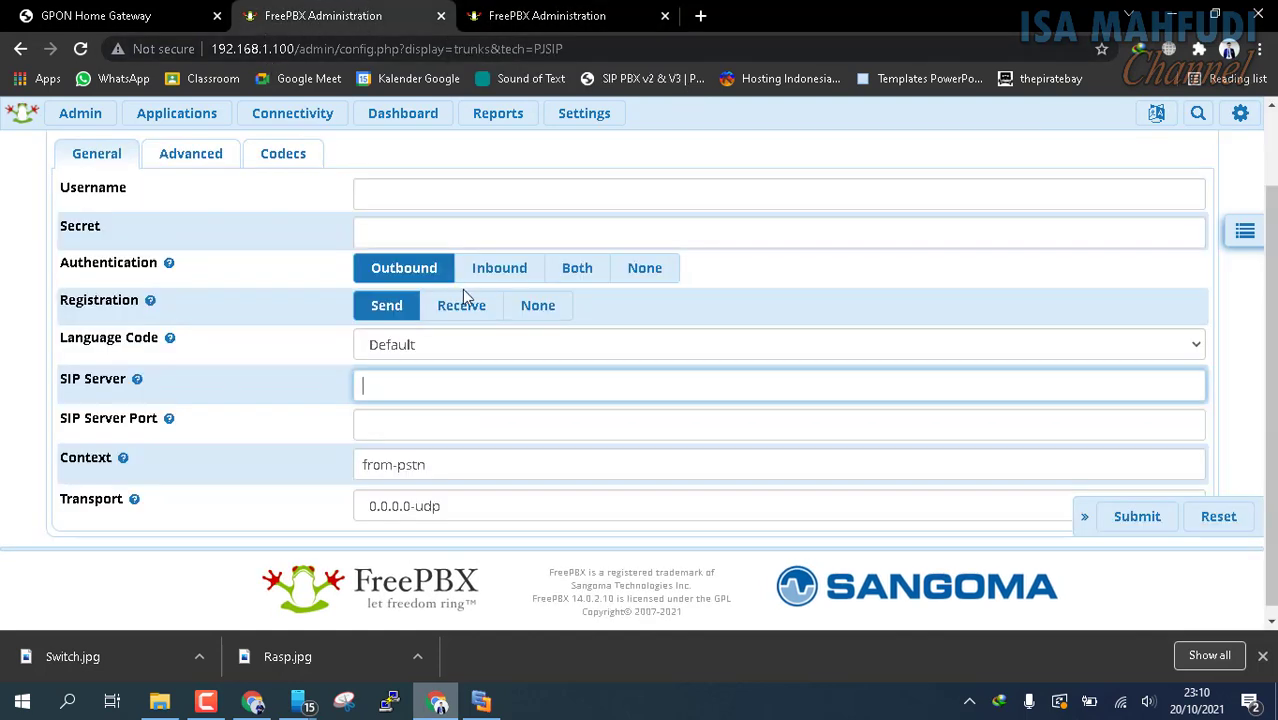
{"action": "type", "text": "192.16"}
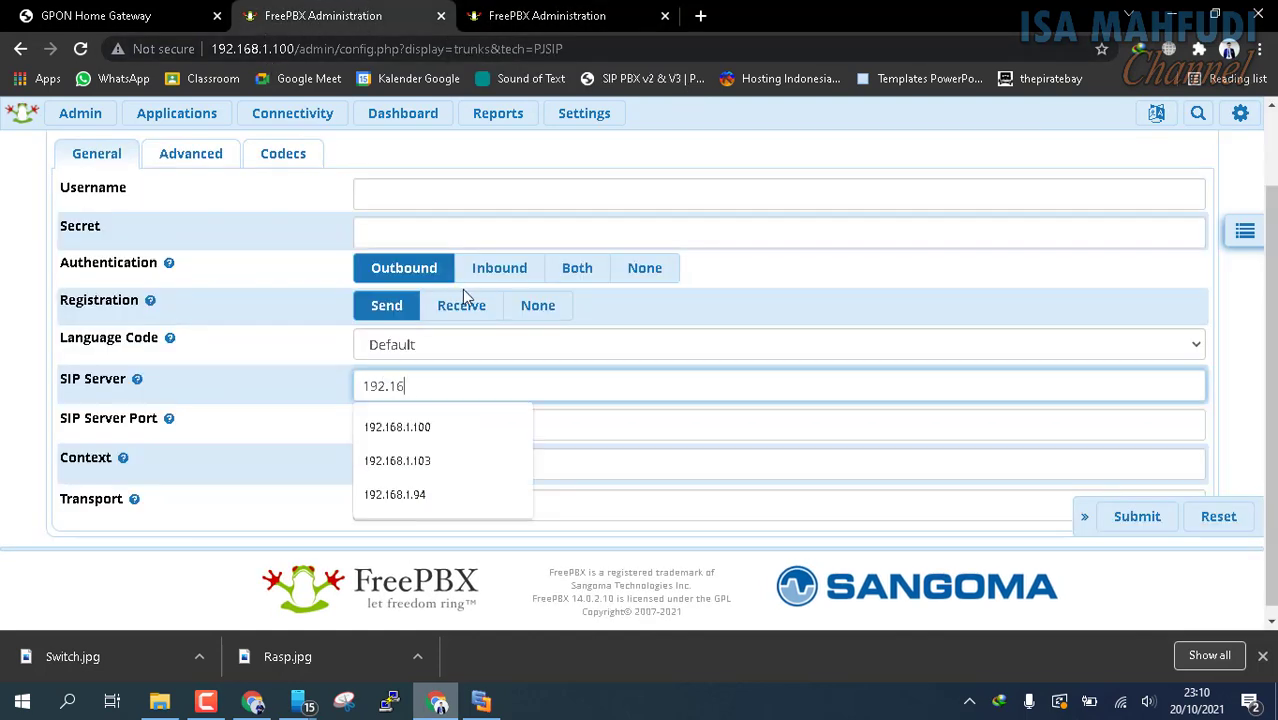
{"action": "type", "text": "8.1.103"}
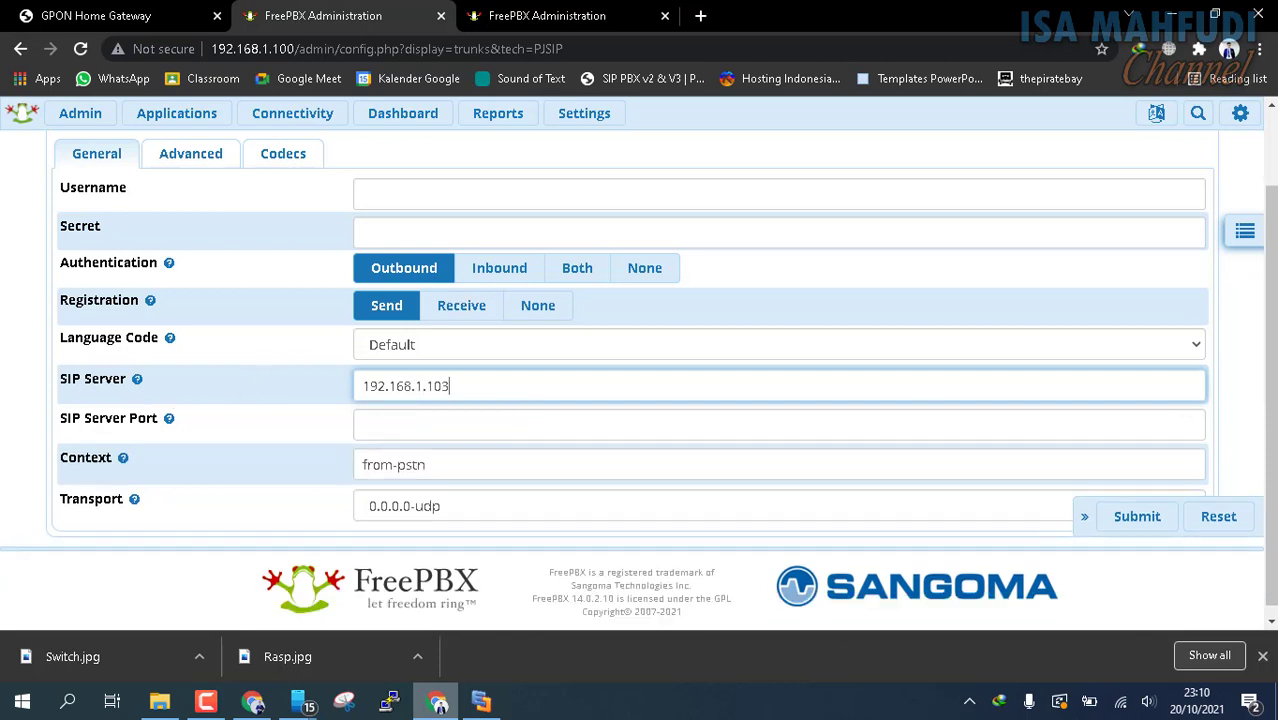
{"action": "left_click", "coordinate": [1143, 518]}
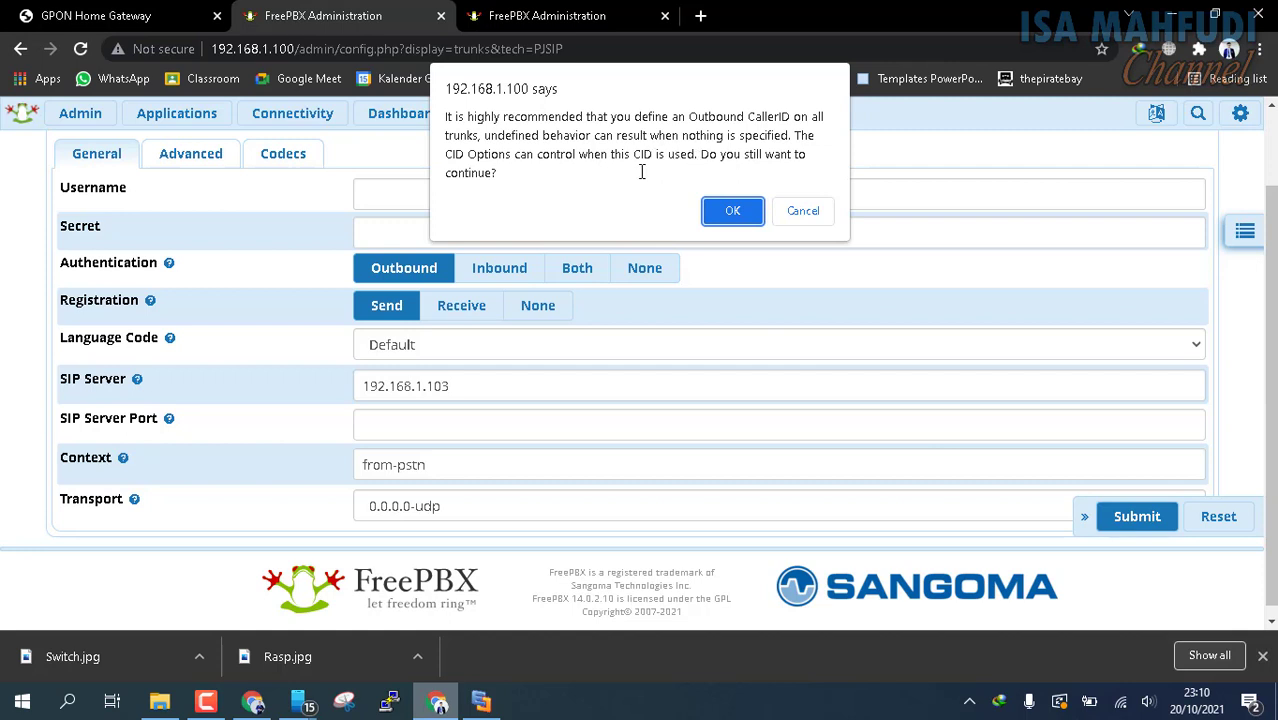
{"action": "left_click", "coordinate": [733, 211]}
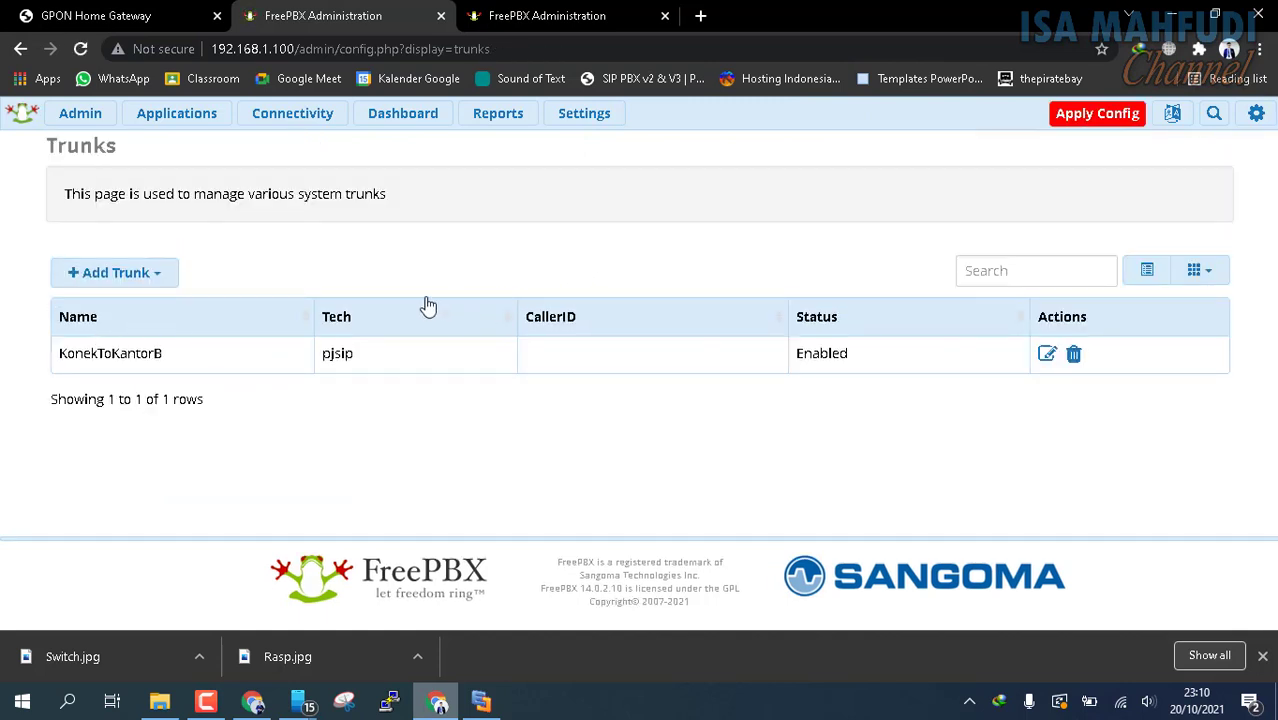
Start adding an outbound route on the 192.168.1.100 server and name it RouteToKantorB
{"action": "left_click", "coordinate": [292, 115]}
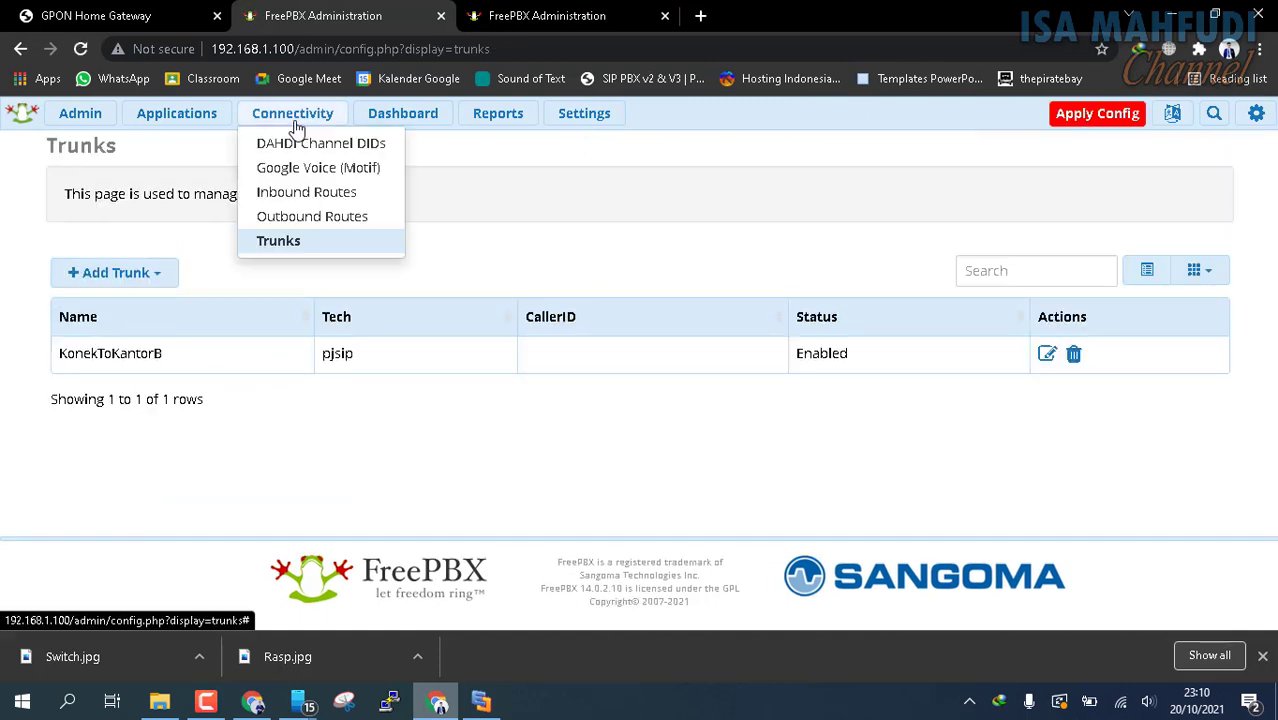
{"action": "left_click", "coordinate": [298, 222]}
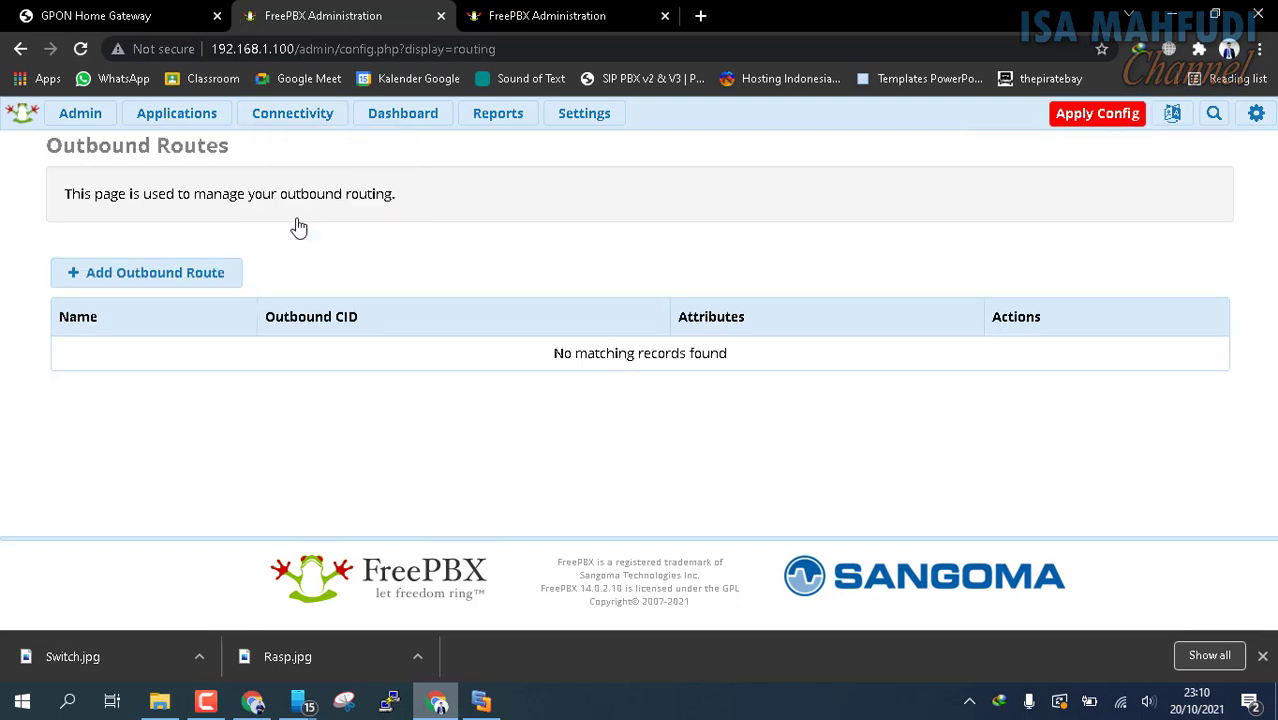
{"action": "left_click", "coordinate": [86, 285]}
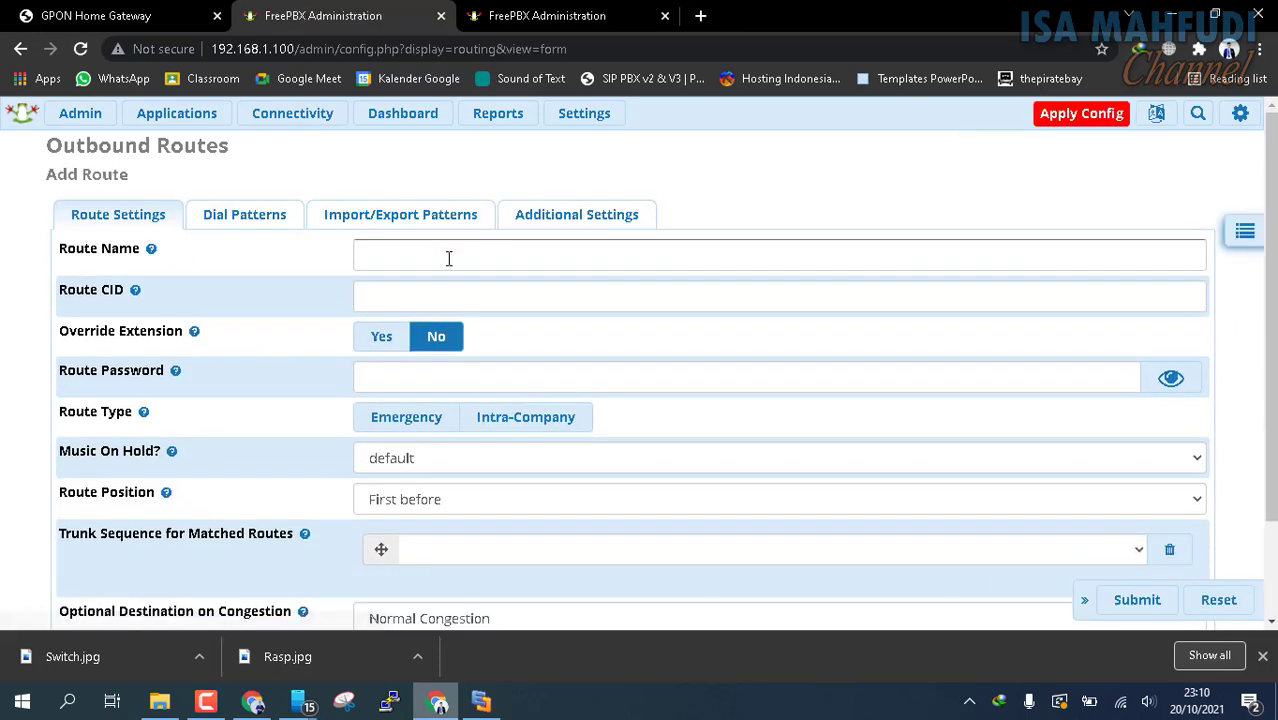
{"action": "left_click", "coordinate": [449, 259]}
{"action": "type", "text": "Route"}
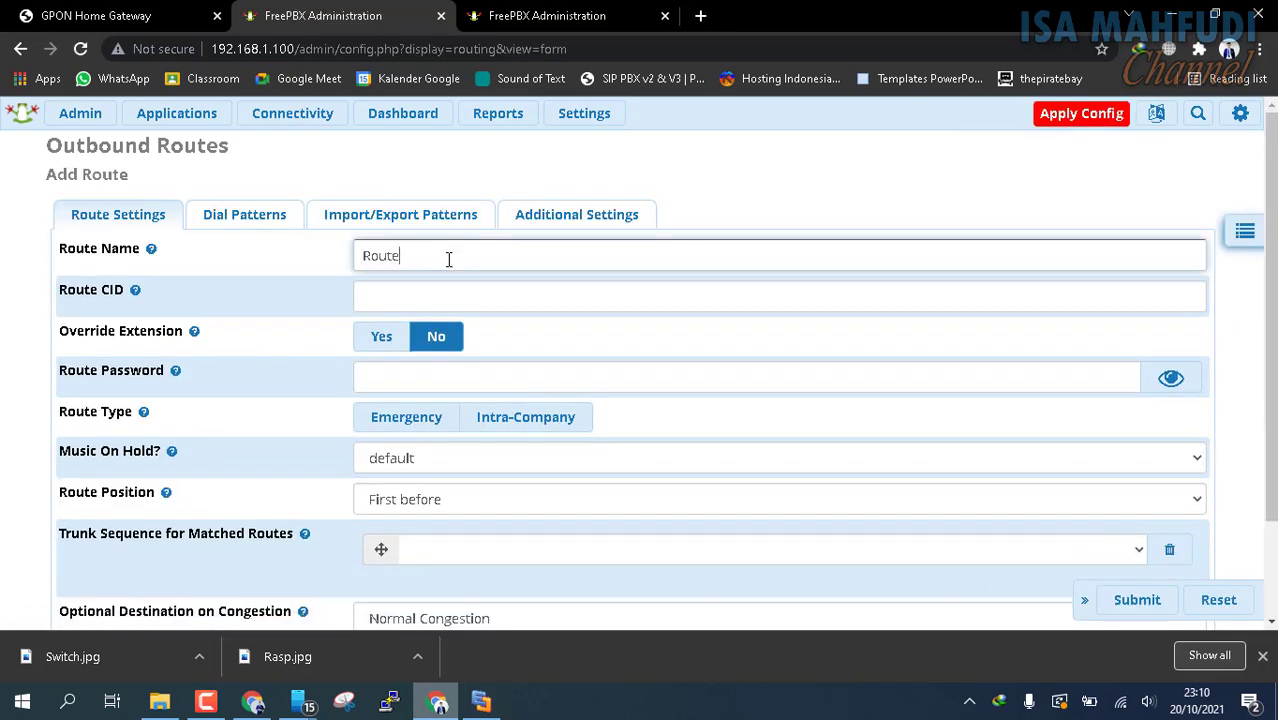
{"action": "type", "text": "ToKantorB"}
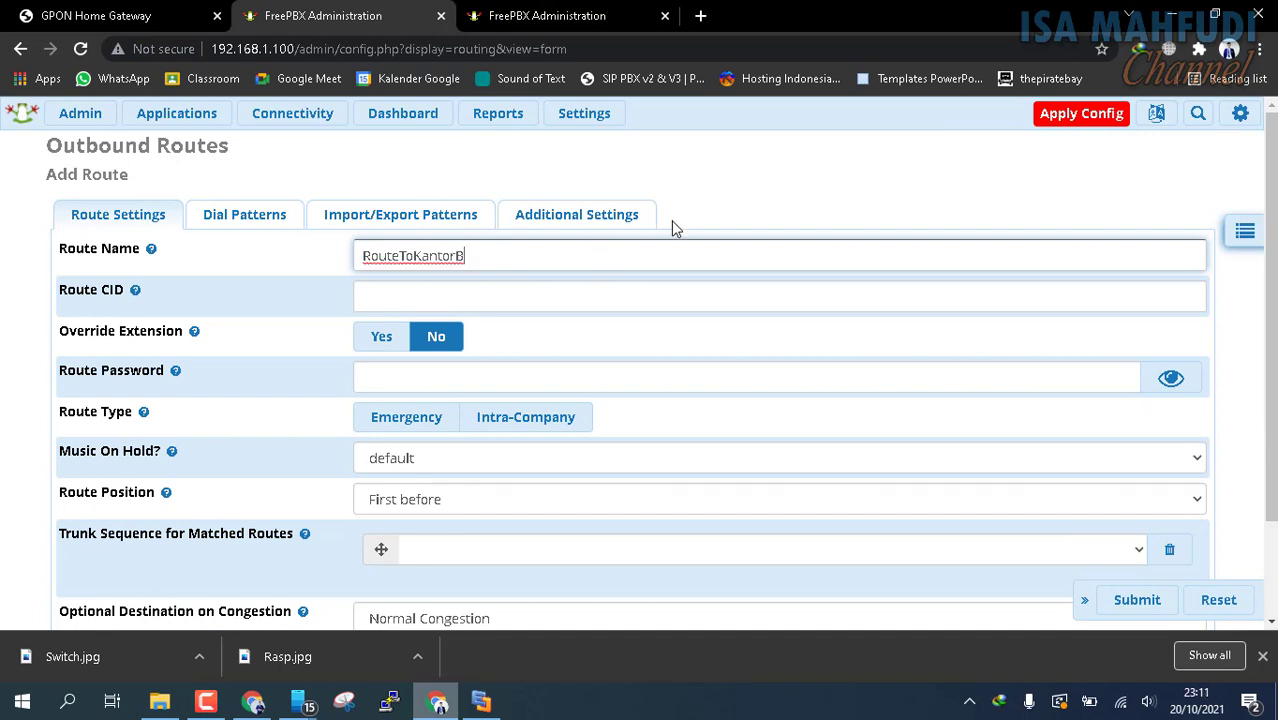
Choose KonekToKantorB as the first trunk in the route's trunk sequence for matched routes
{"action": "scroll", "coordinate": [688, 251], "scroll_direction": "down", "scroll_amount": 2}
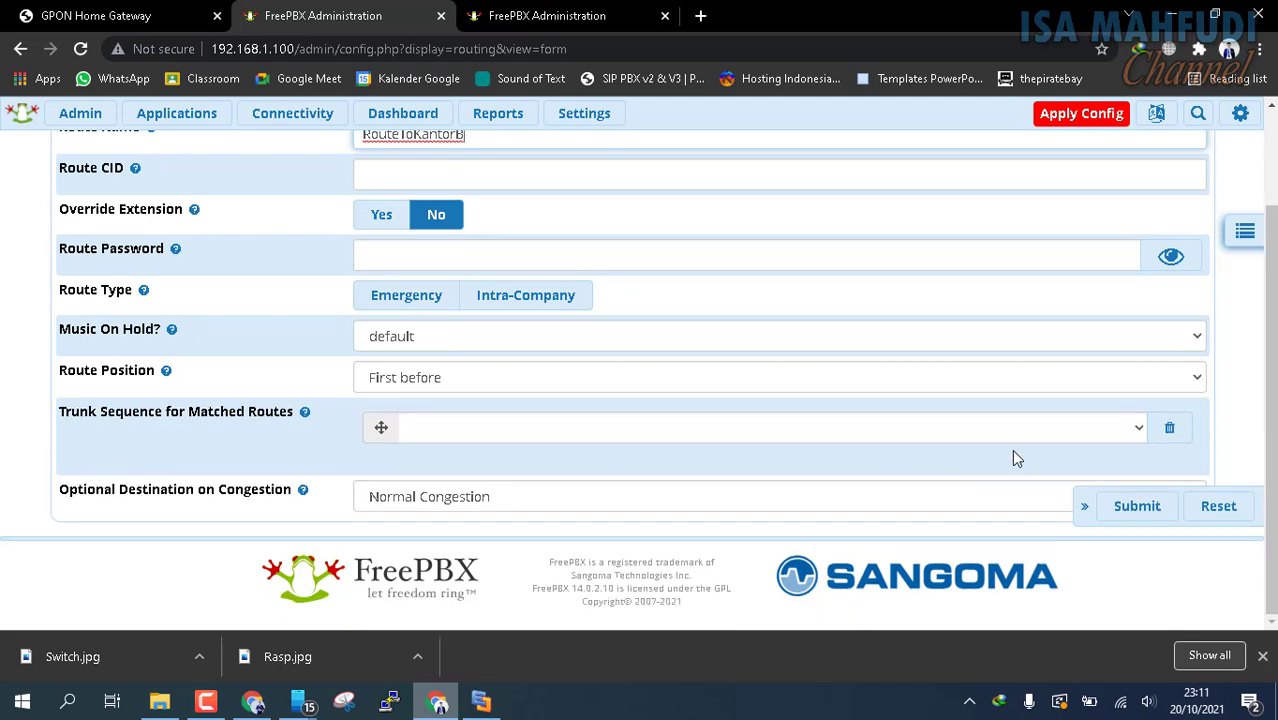
{"action": "left_click", "coordinate": [1138, 430]}
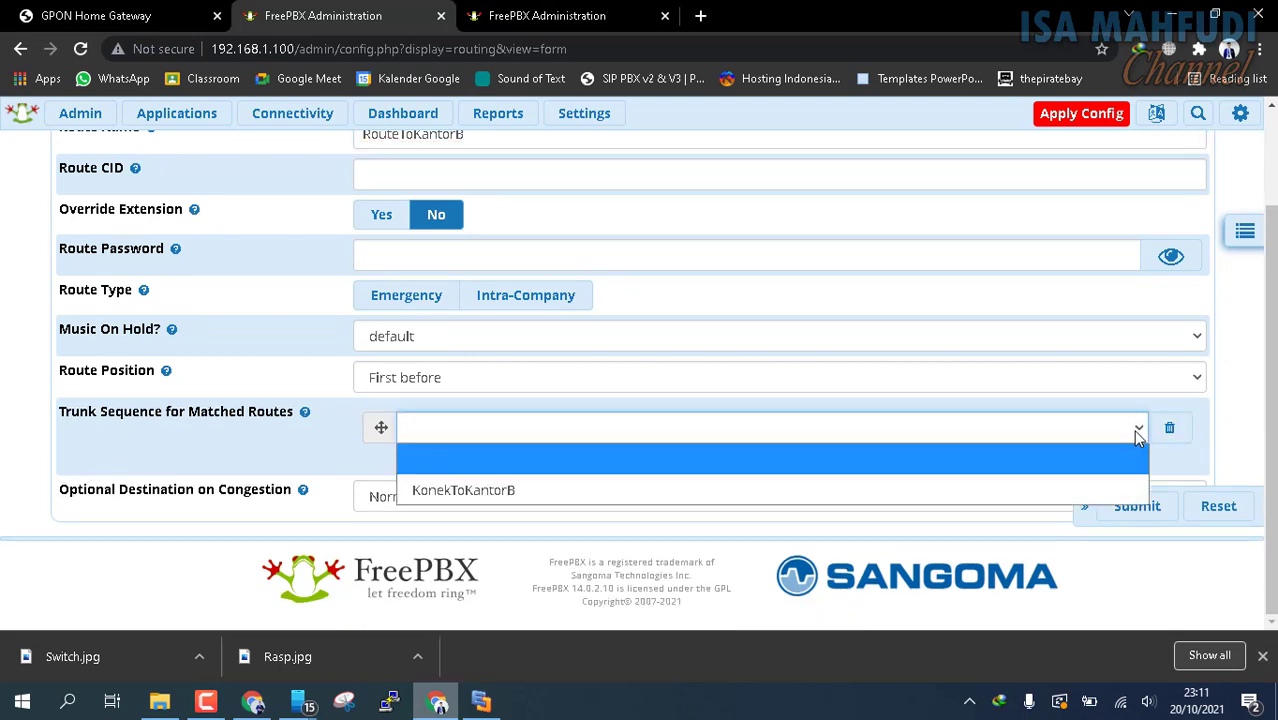
{"action": "left_click", "coordinate": [491, 490]}
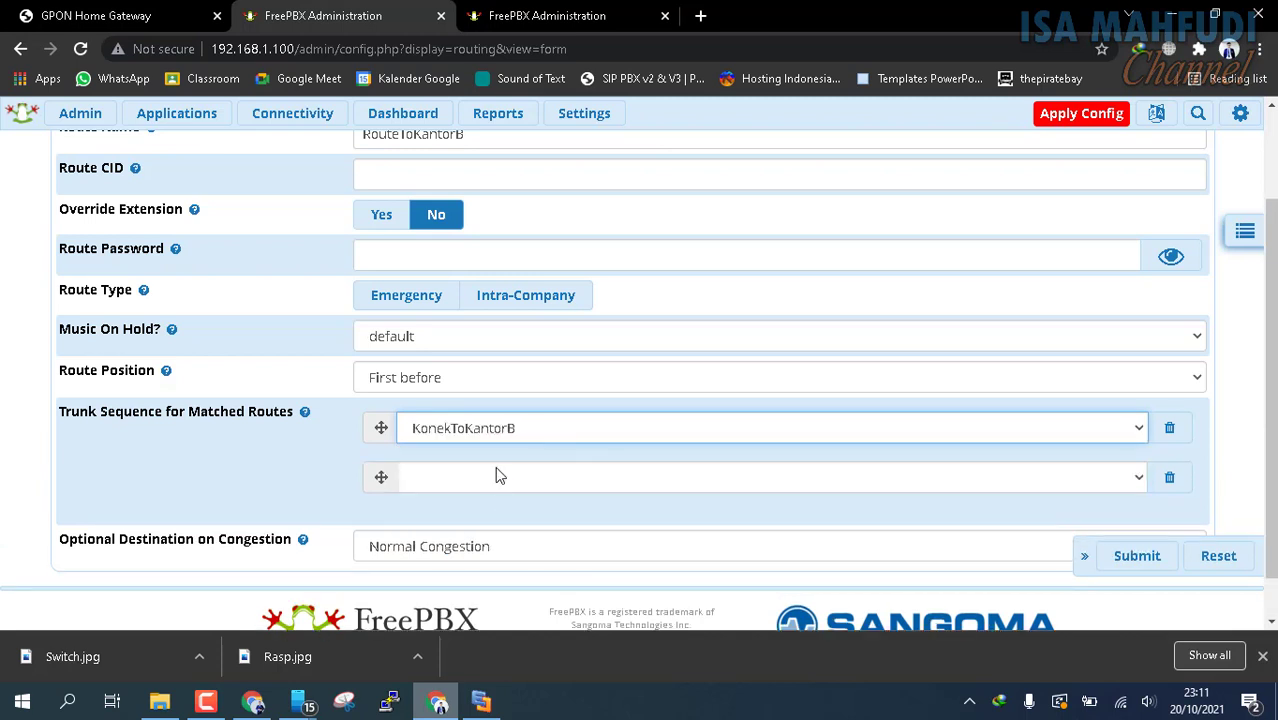
{"action": "scroll", "coordinate": [798, 468], "scroll_direction": "down", "scroll_amount": 1}
{"action": "scroll", "coordinate": [798, 468], "scroll_direction": "up", "scroll_amount": 2}
{"action": "scroll", "coordinate": [798, 468], "scroll_direction": "down", "scroll_amount": 2}
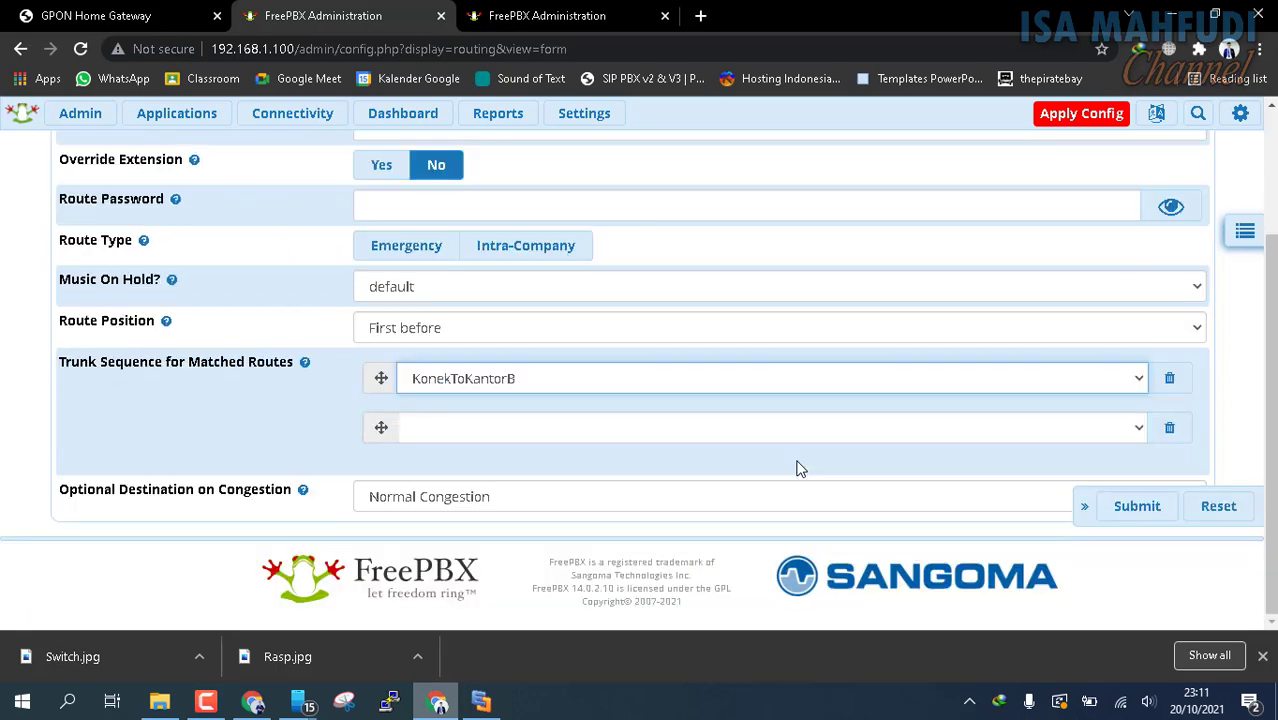
Try to submit the route, go to its dial patterns and set the match pattern to 2XX
{"action": "left_click", "coordinate": [1141, 520]}
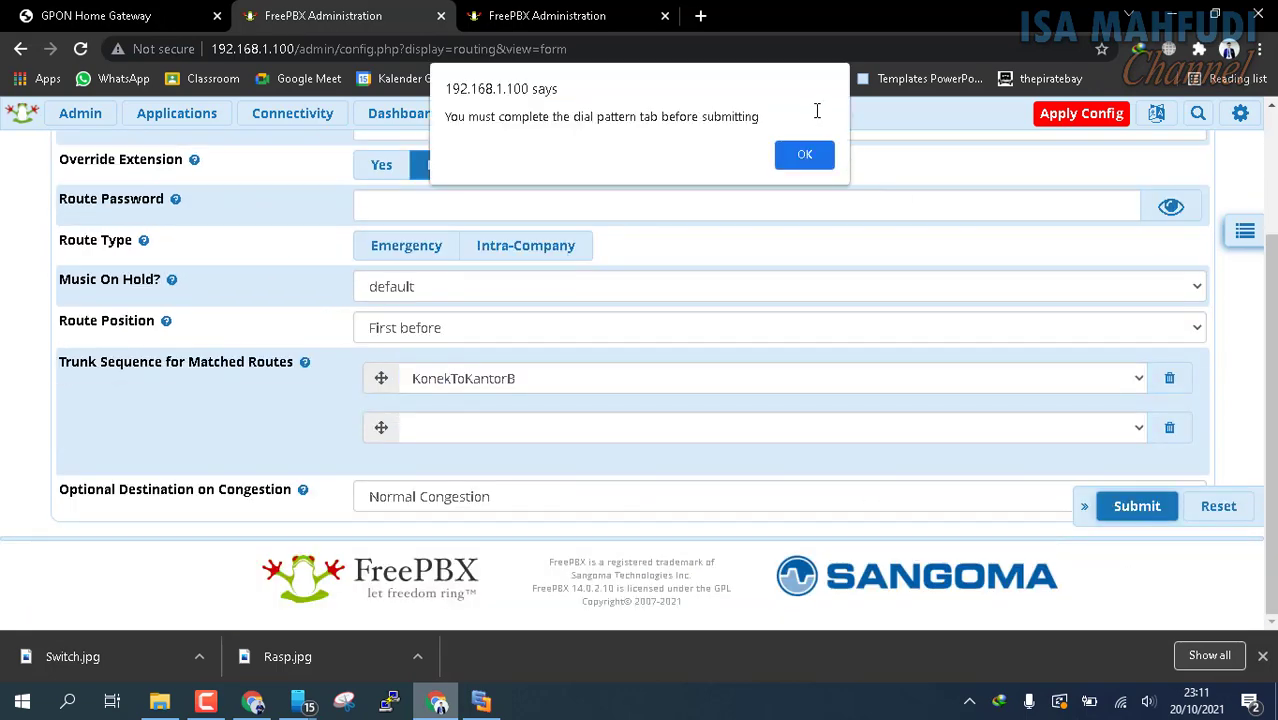
{"action": "left_click", "coordinate": [802, 157]}
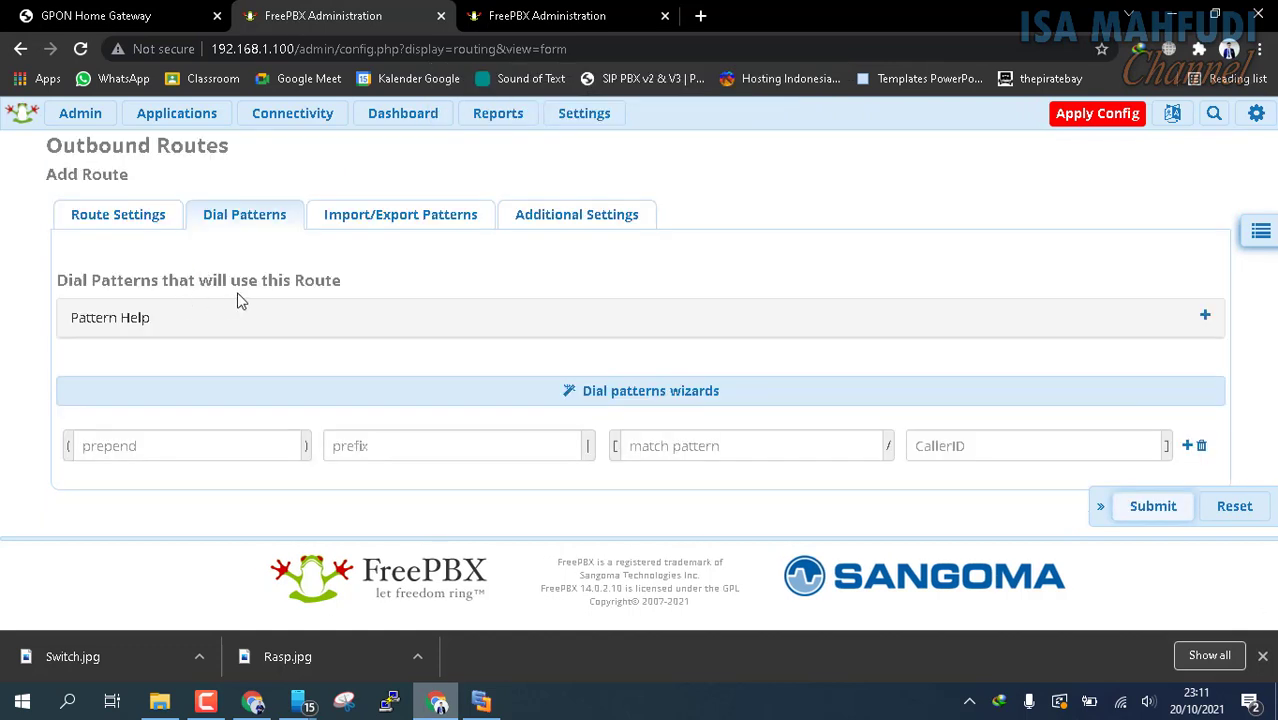
{"action": "left_click", "coordinate": [686, 451]}
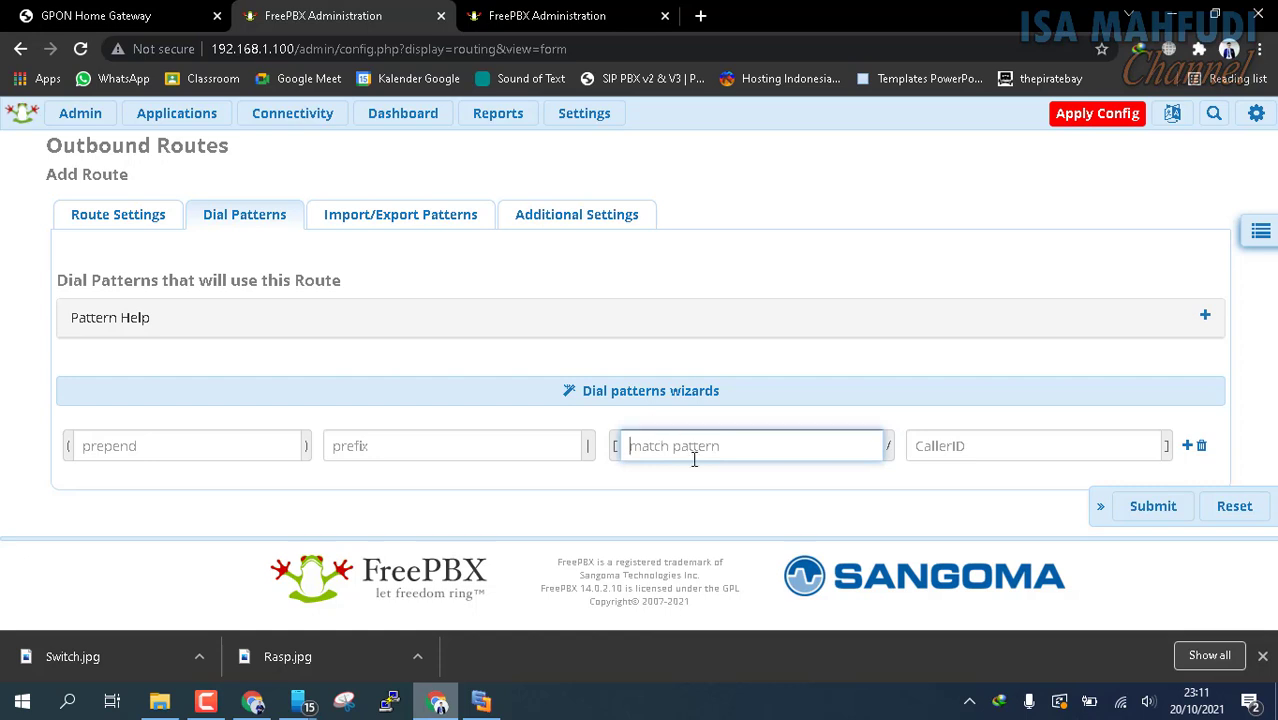
{"action": "type", "text": "@"}
{"action": "key", "text": "BackSpace"}
{"action": "type", "text": "2XX"}
Check the route's import/export and additional settings, submit the route and apply the configuration on the 192.168.1.100 server
{"action": "left_click", "coordinate": [401, 224]}
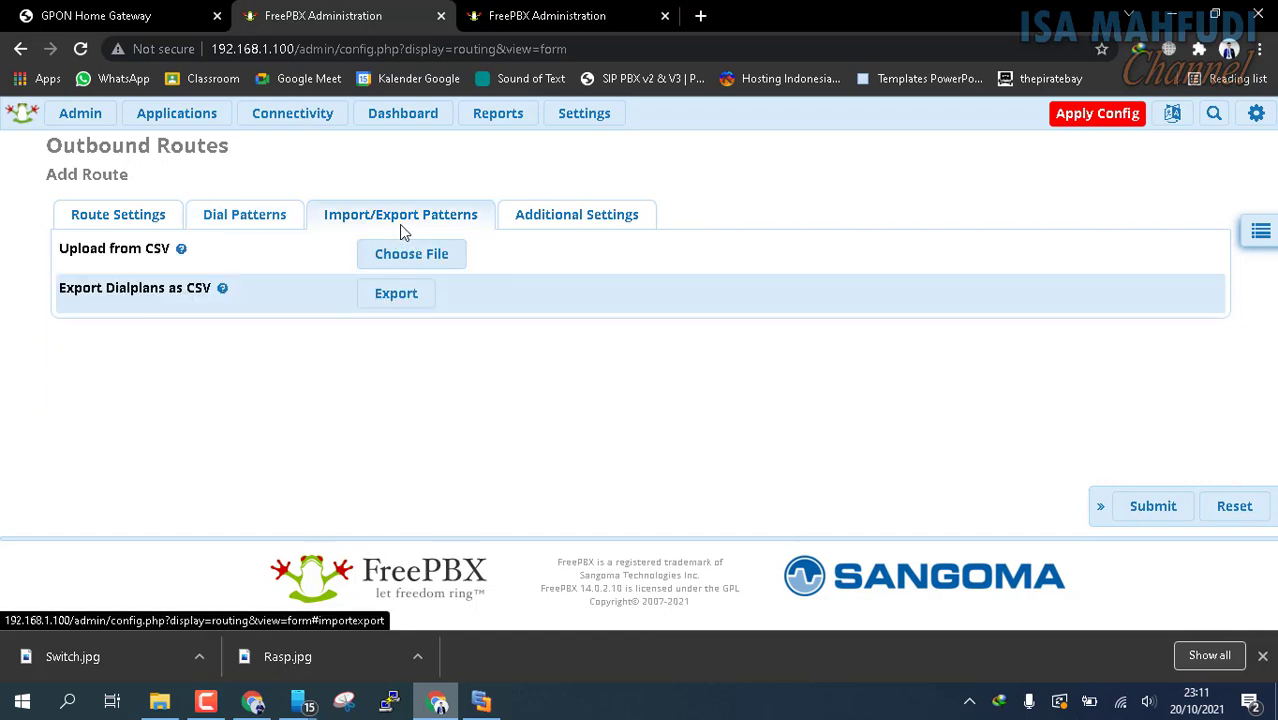
{"action": "left_click", "coordinate": [566, 211]}
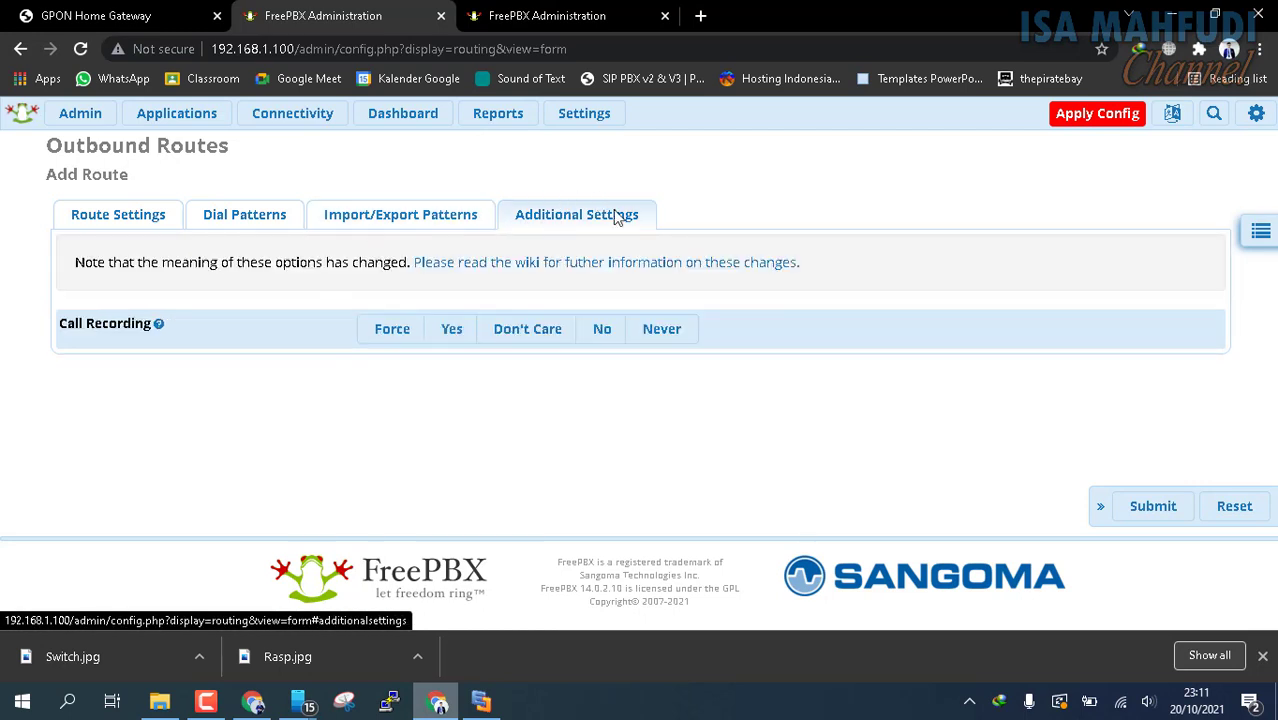
{"action": "left_click", "coordinate": [240, 221]}
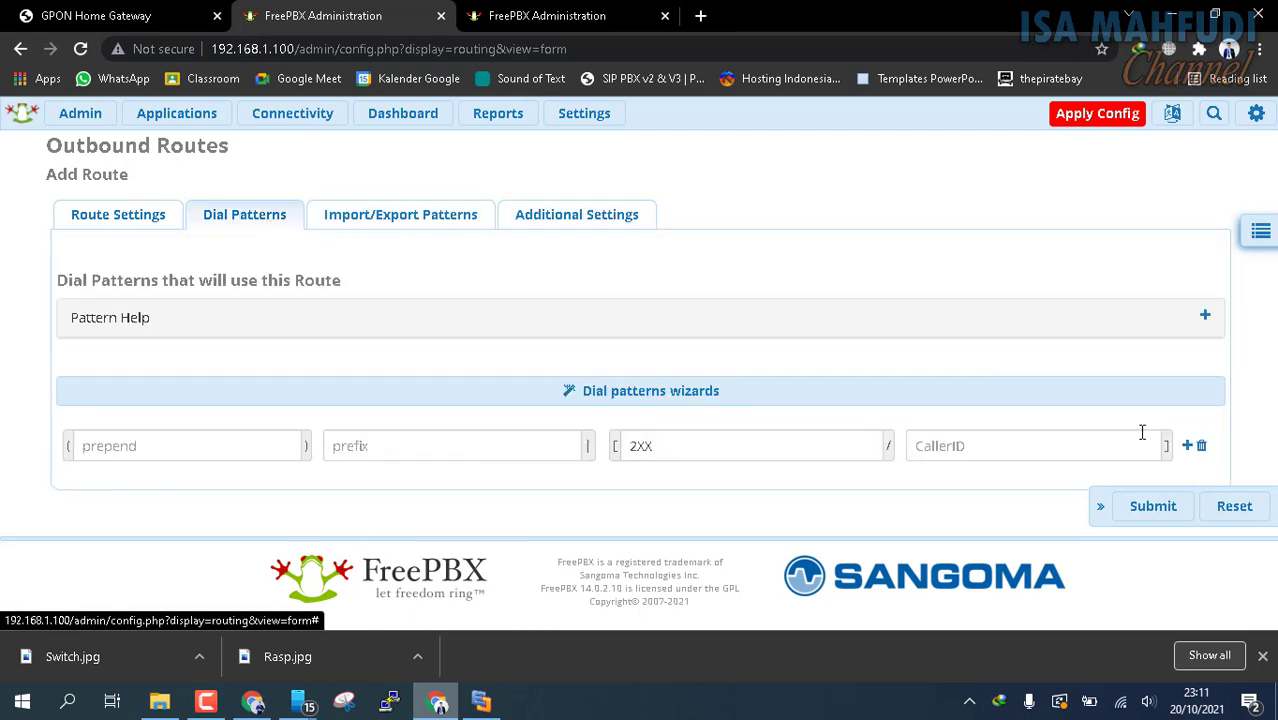
{"action": "left_click", "coordinate": [1154, 517]}
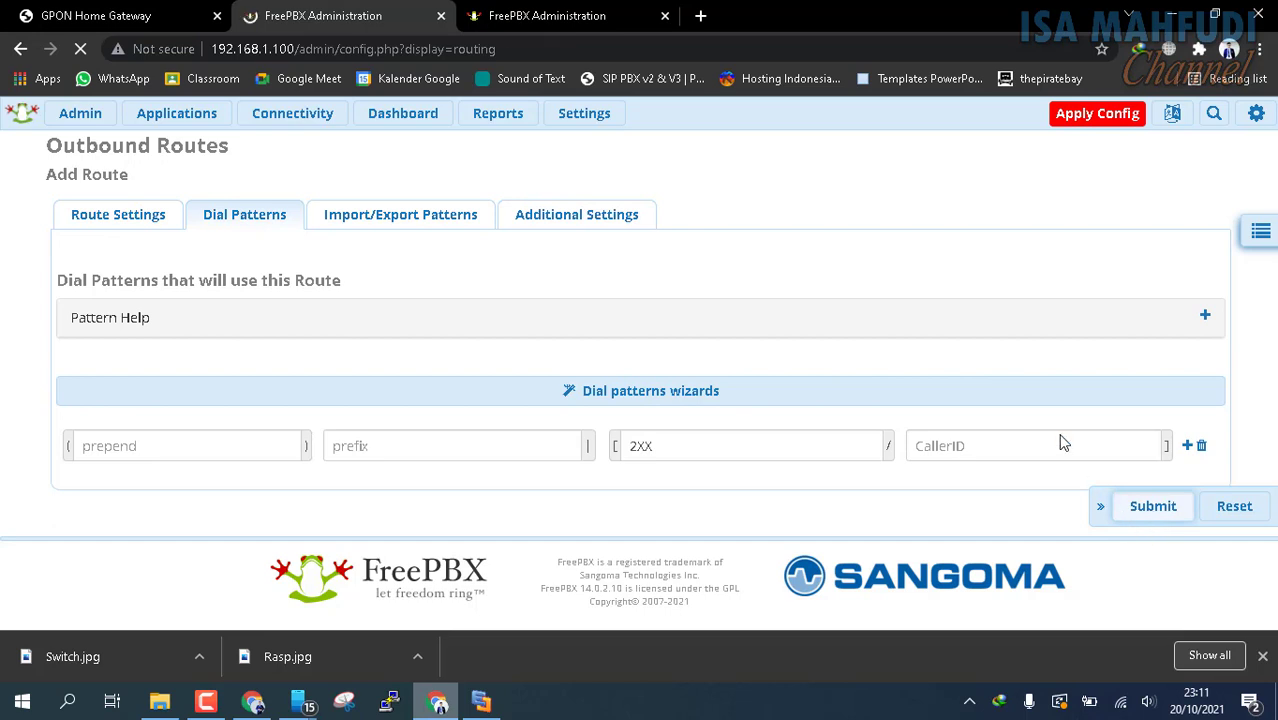
{"action": "left_click", "coordinate": [1072, 120]}
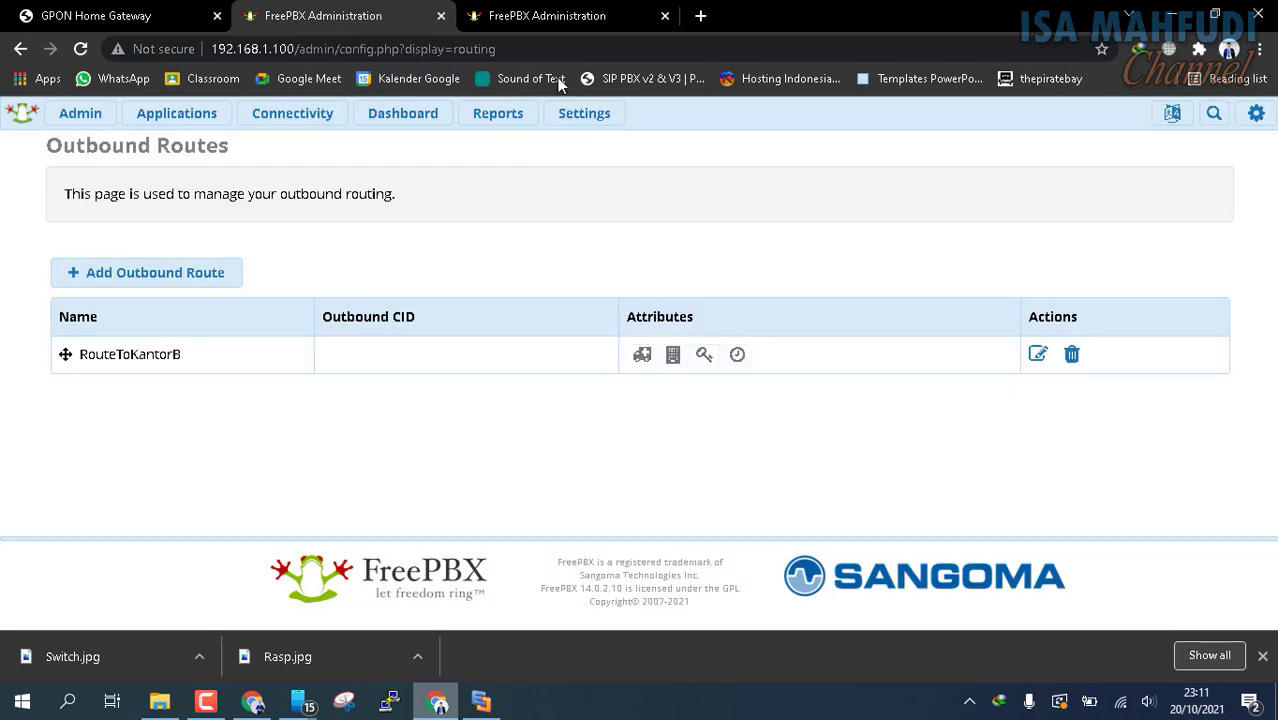
Start adding a chan_pjsip trunk on the 192.168.1.103 server, name it KonekToKantorA and read the Outbound CallerID help
{"action": "left_click", "coordinate": [546, 22]}
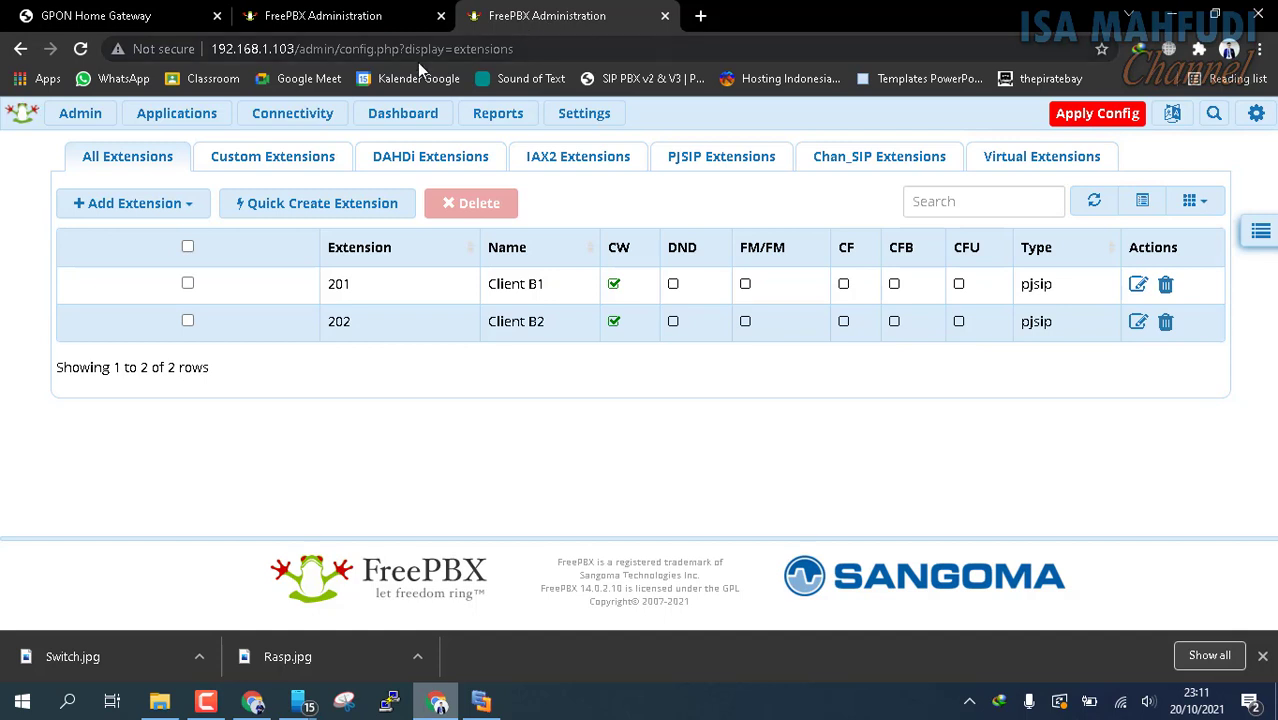
{"action": "left_click", "coordinate": [305, 118]}
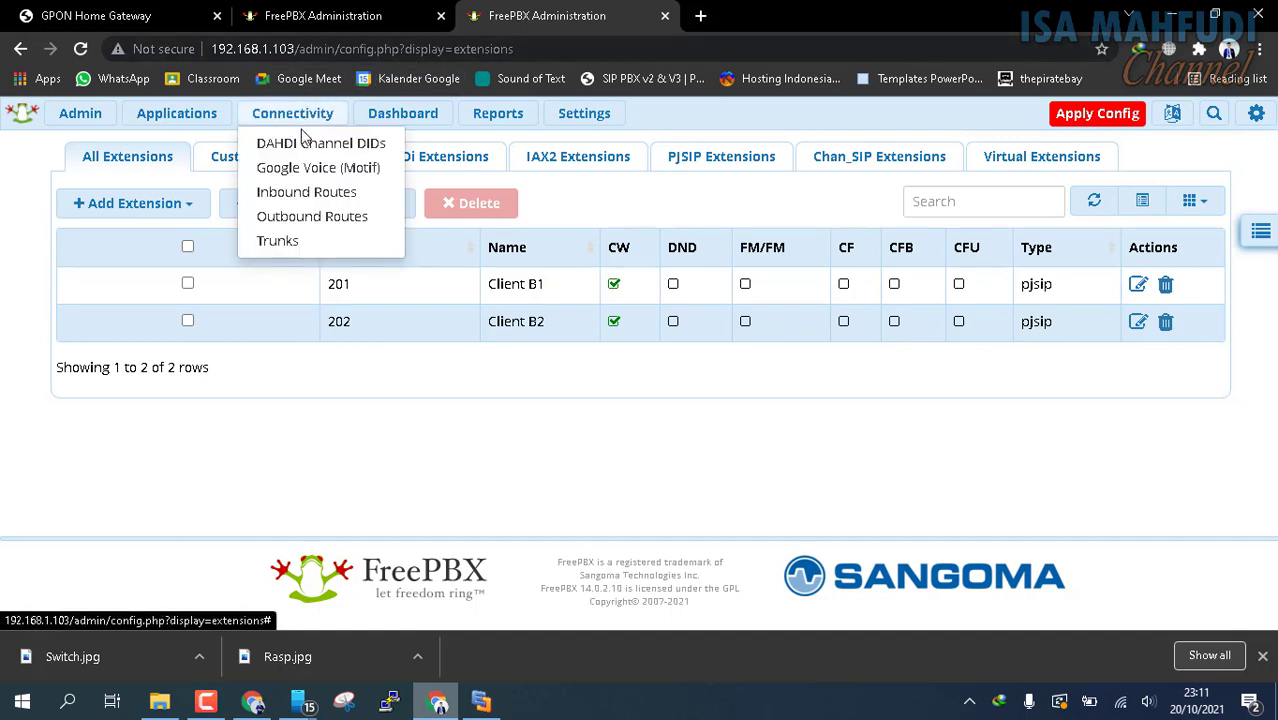
{"action": "left_click", "coordinate": [279, 244]}
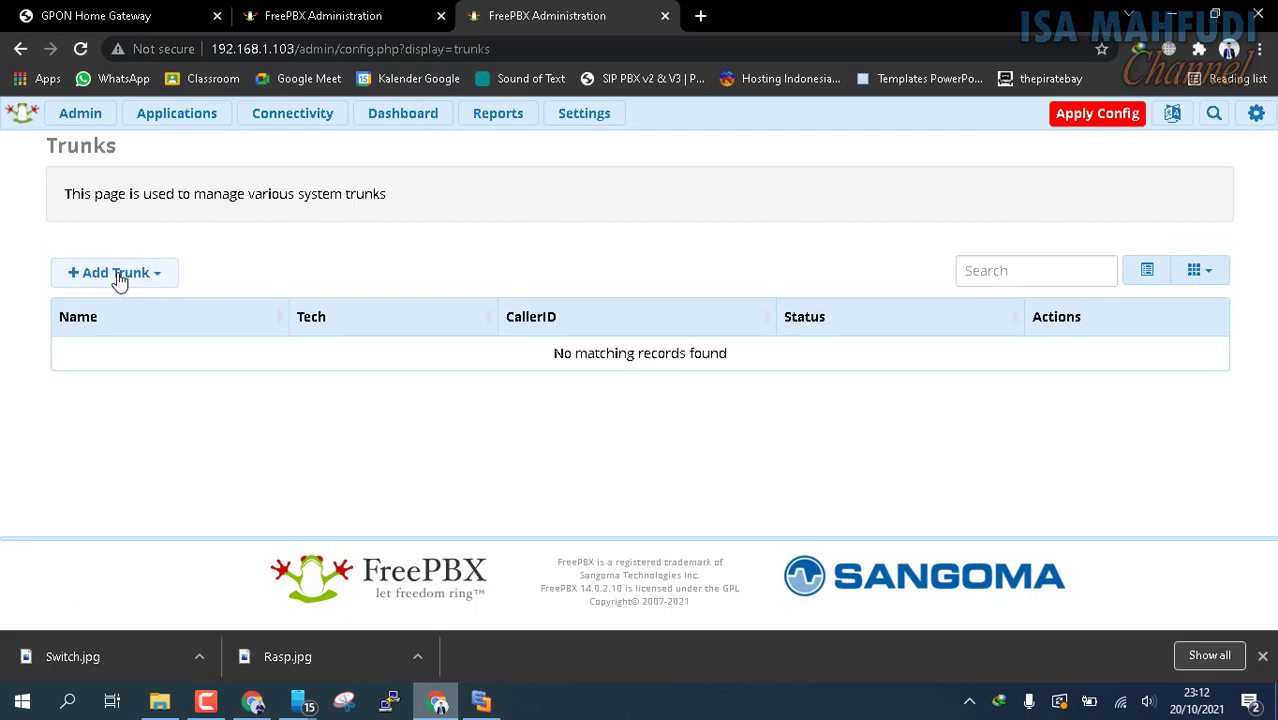
{"action": "left_click", "coordinate": [119, 276]}
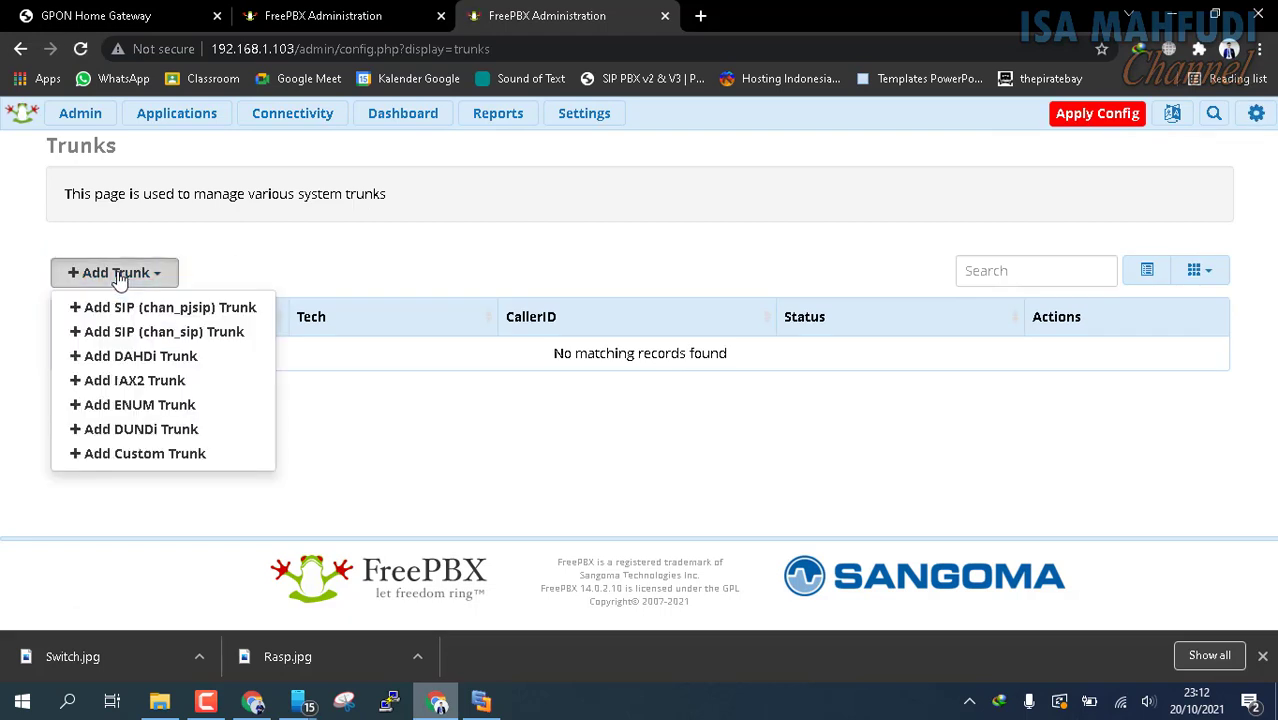
{"action": "left_click", "coordinate": [163, 311]}
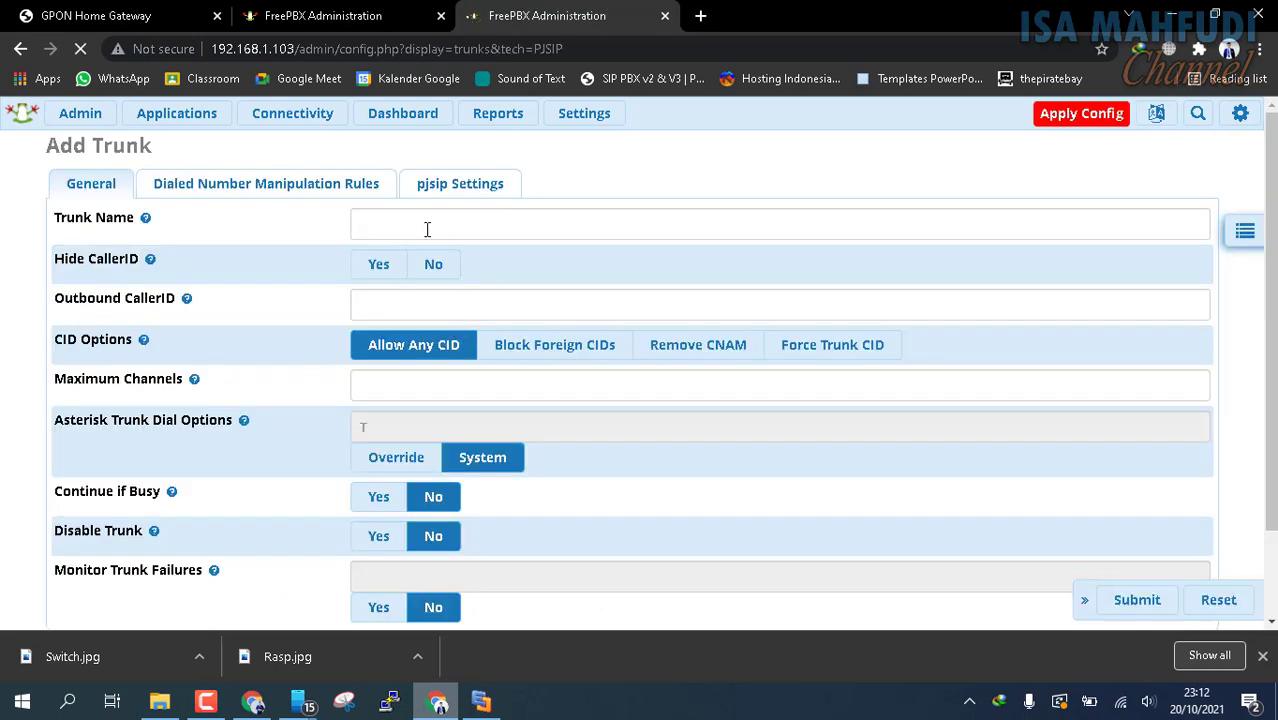
{"action": "left_click", "coordinate": [424, 223]}
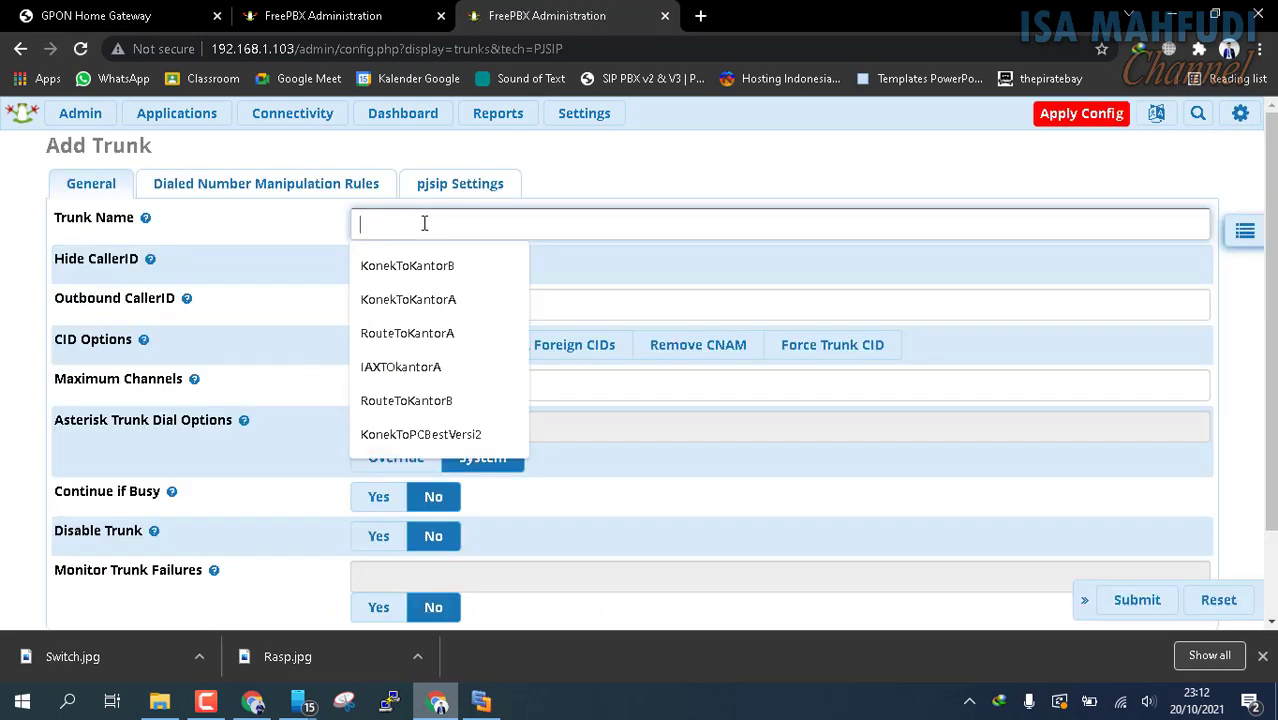
{"action": "left_click", "coordinate": [465, 299]}
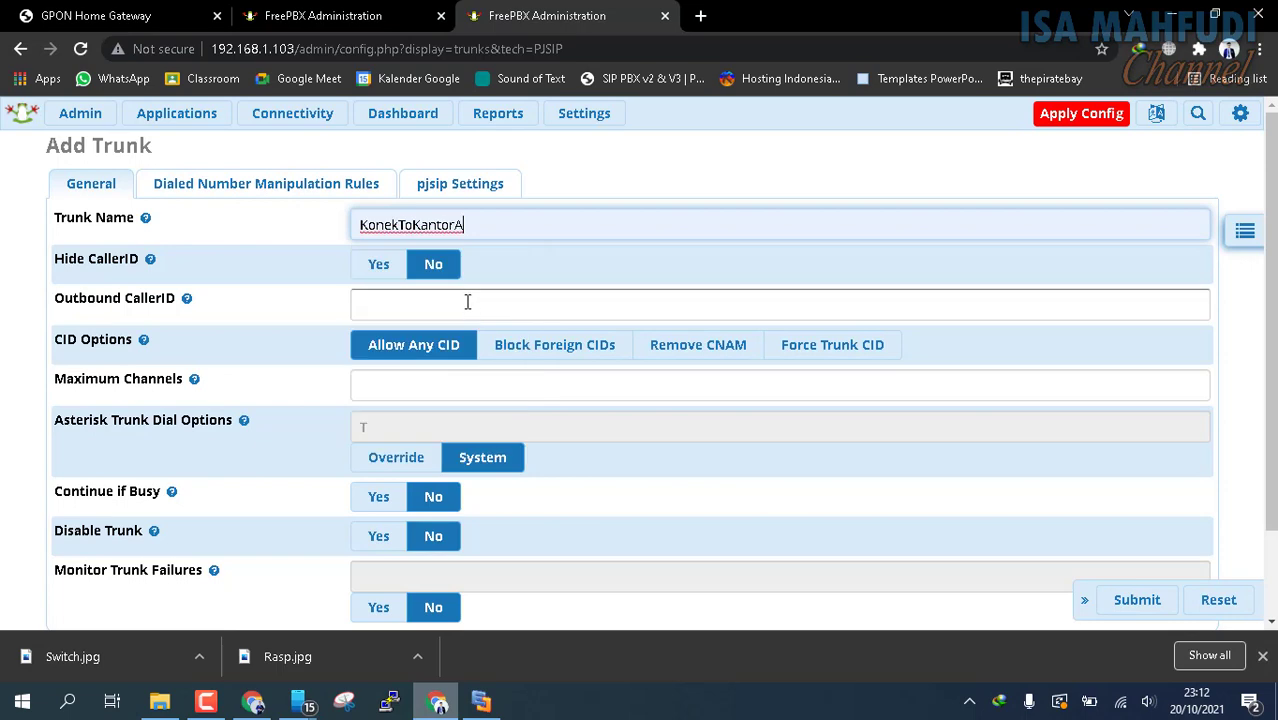
{"action": "left_click", "coordinate": [186, 298]}
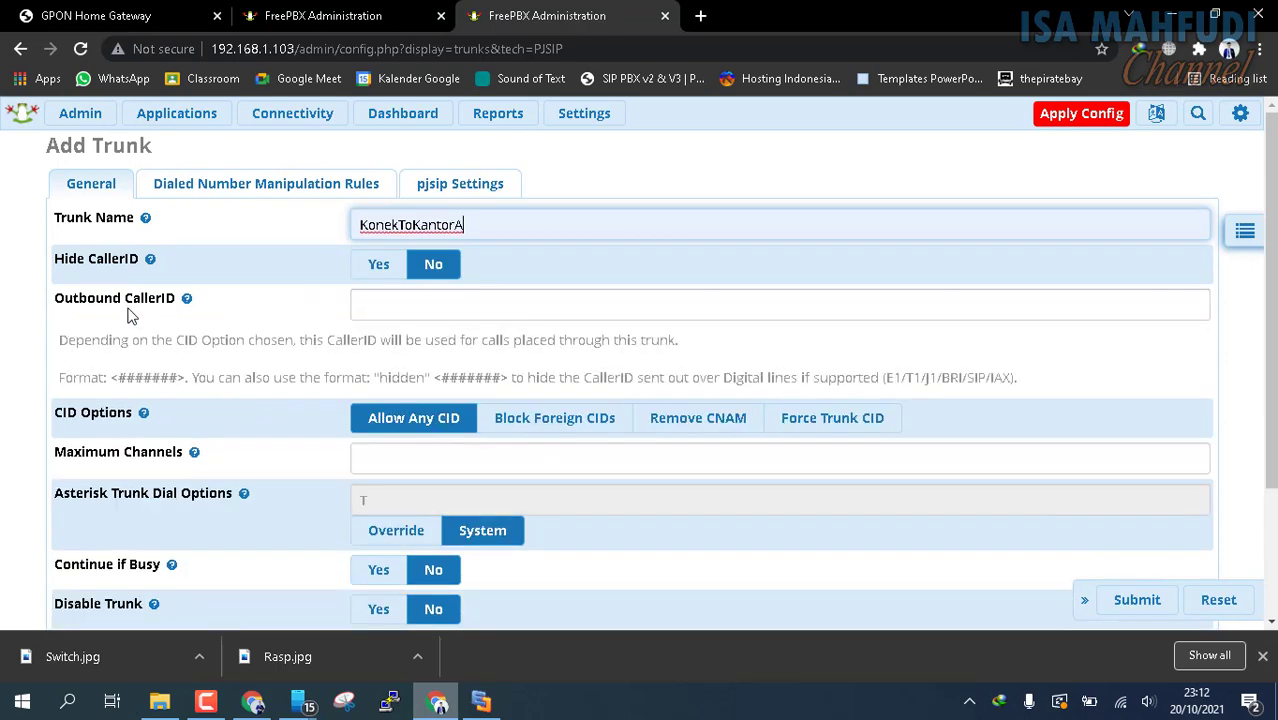
{"action": "scroll", "coordinate": [558, 350], "scroll_direction": "down", "scroll_amount": 3}
{"action": "scroll", "coordinate": [600, 354], "scroll_direction": "up", "scroll_amount": 3}
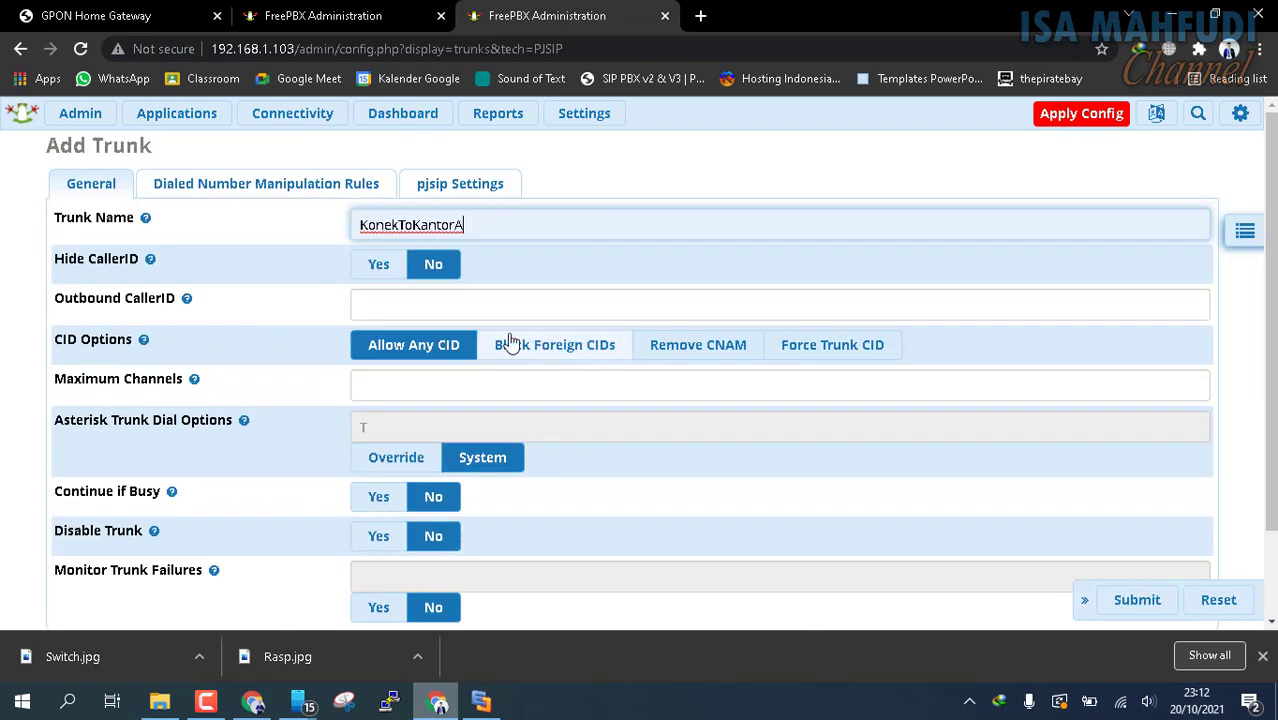
Set the SIP server to 192.168.1.100 in the trunk's pjsip settings and submit the trunk without an outbound CallerID
{"action": "left_click", "coordinate": [283, 189]}
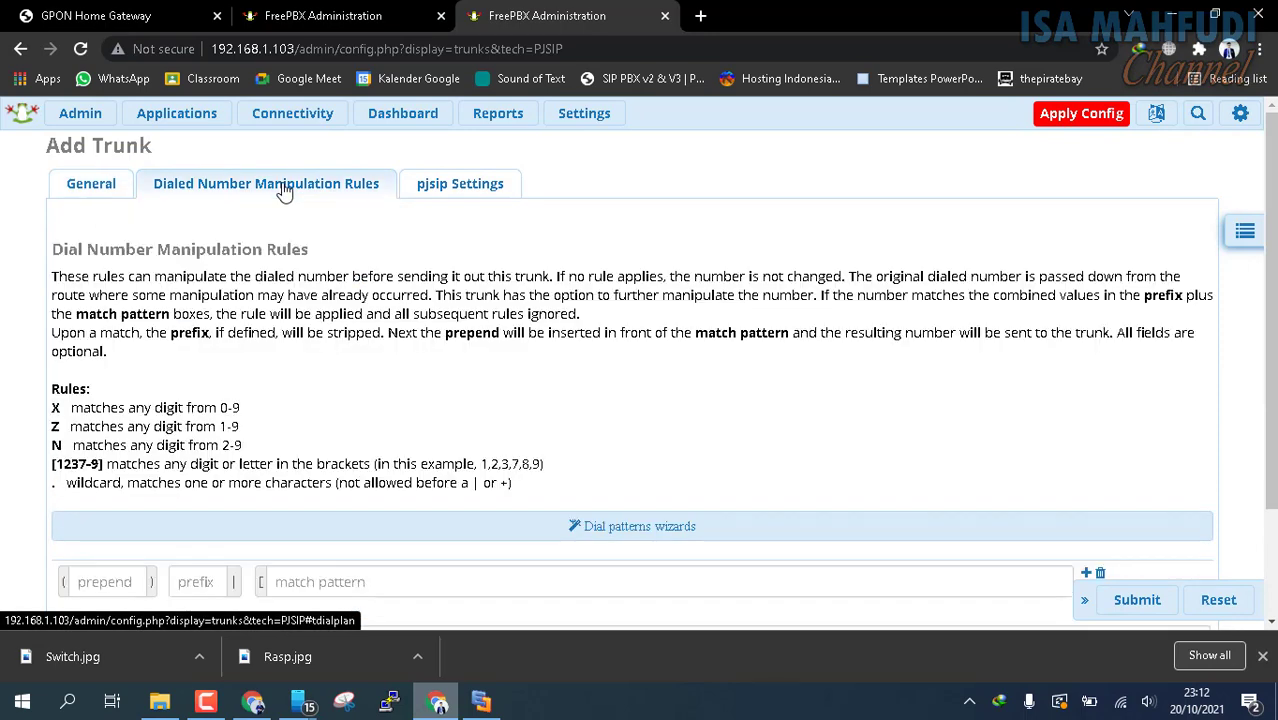
{"action": "left_click", "coordinate": [470, 189]}
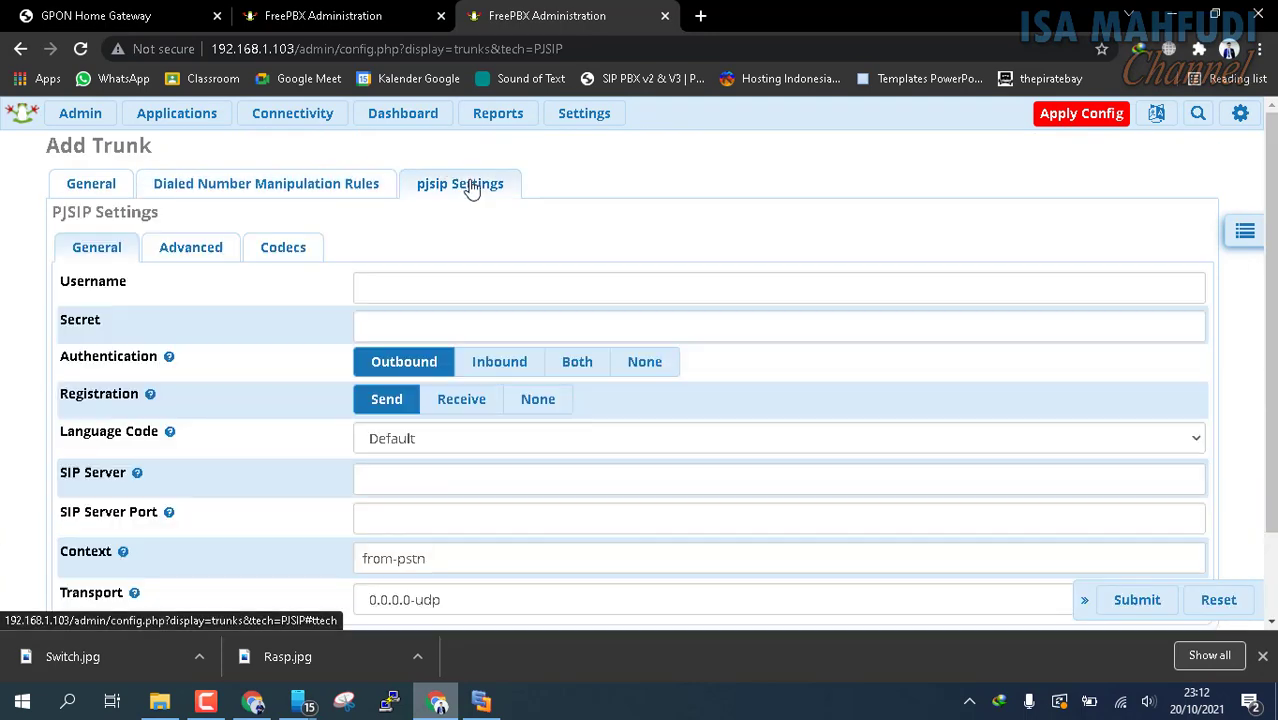
{"action": "scroll", "coordinate": [496, 225], "scroll_direction": "down", "scroll_amount": 1}
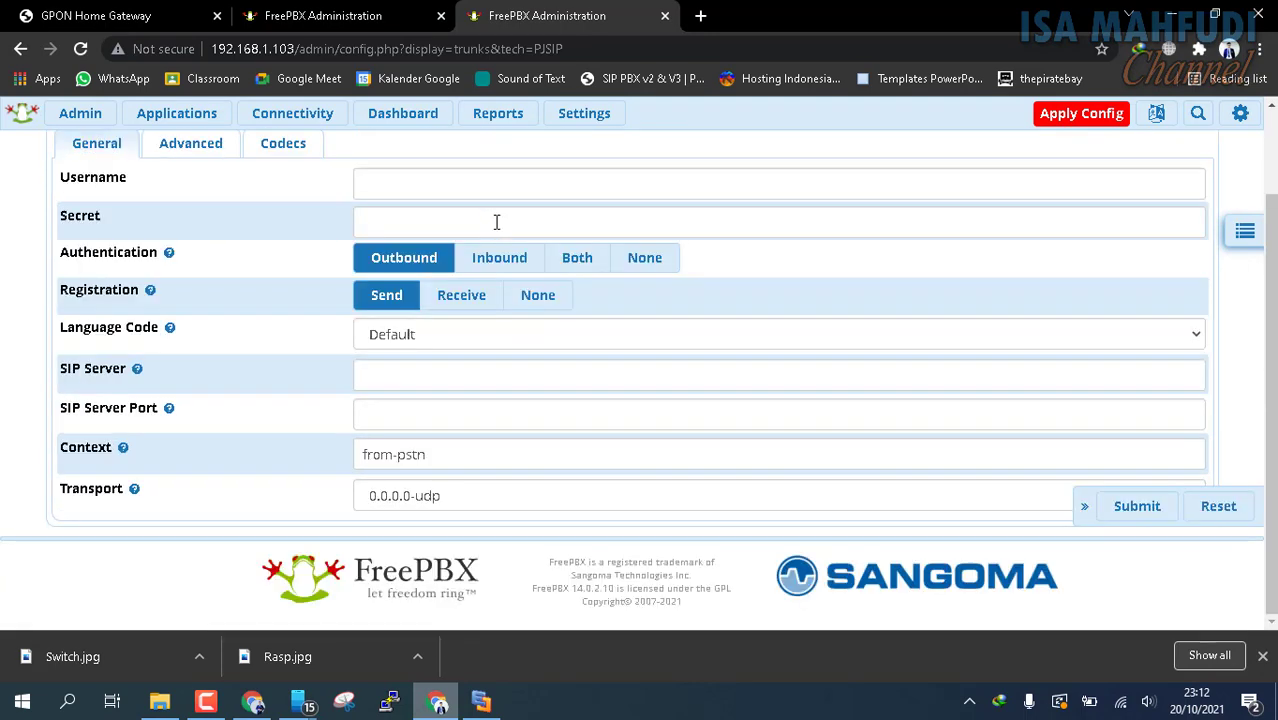
{"action": "left_click", "coordinate": [435, 378]}
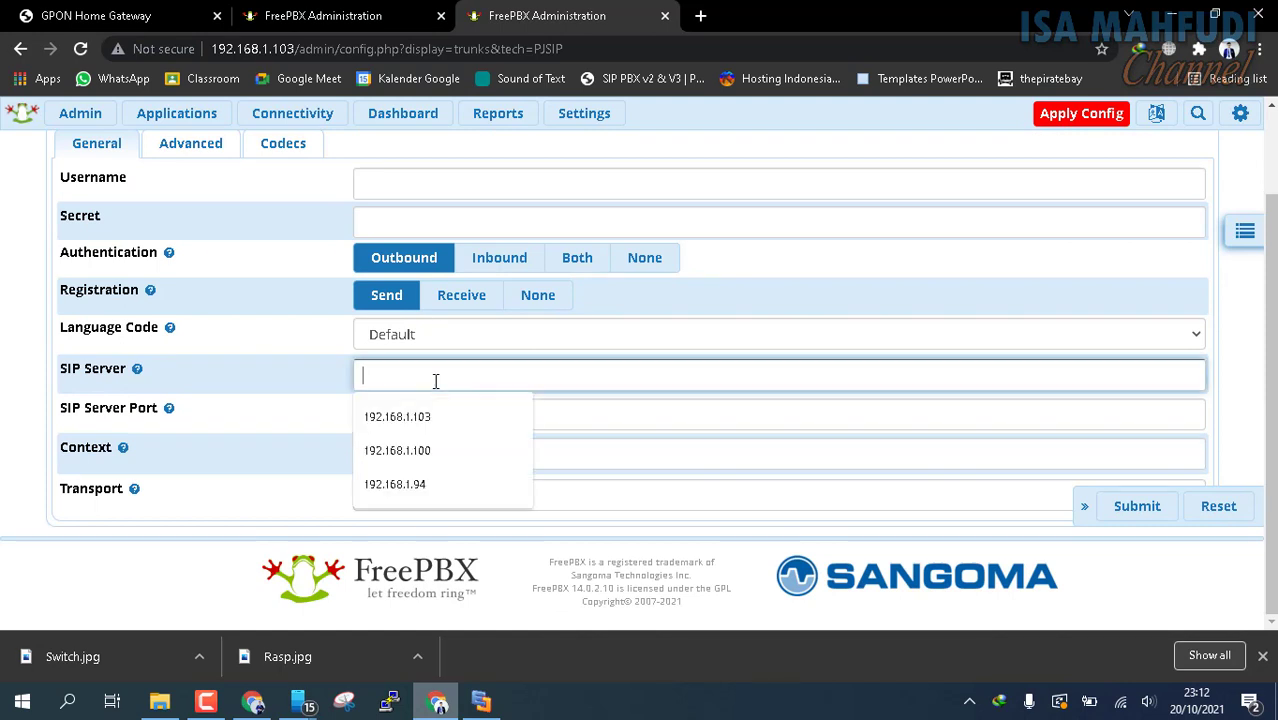
{"action": "left_click", "coordinate": [340, 15]}
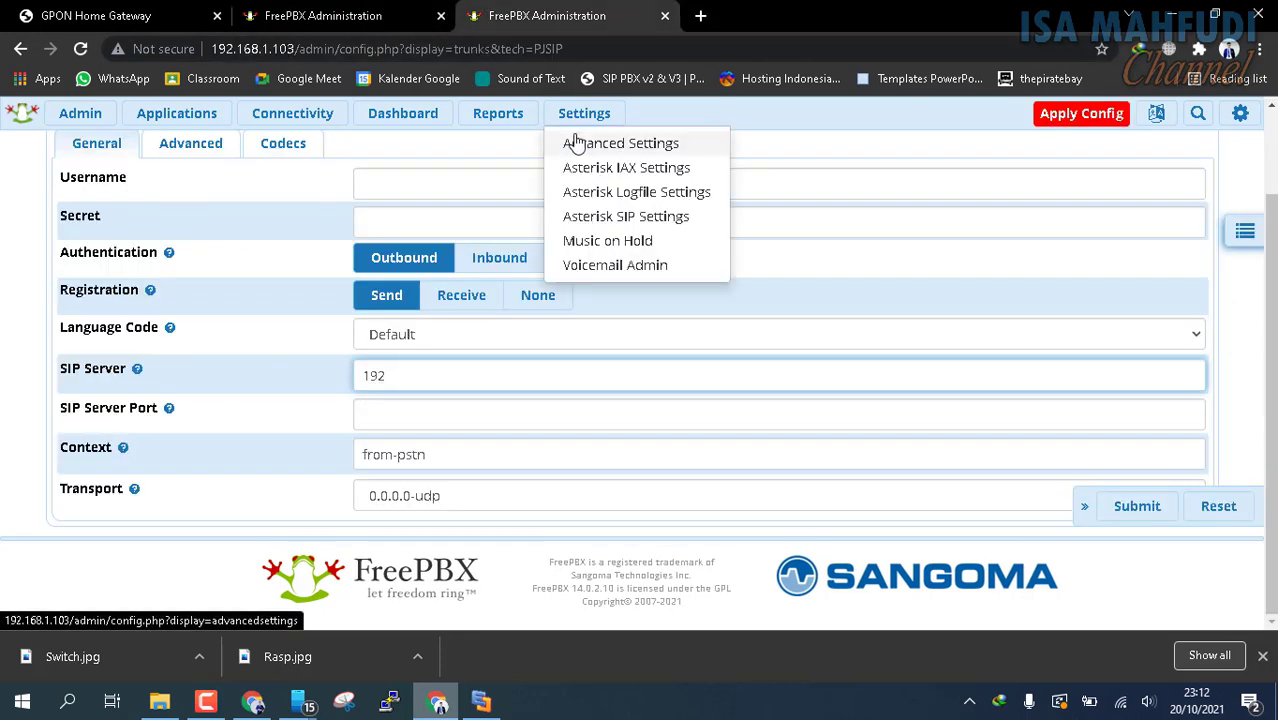
{"action": "type", "text": ".168.1.1"}
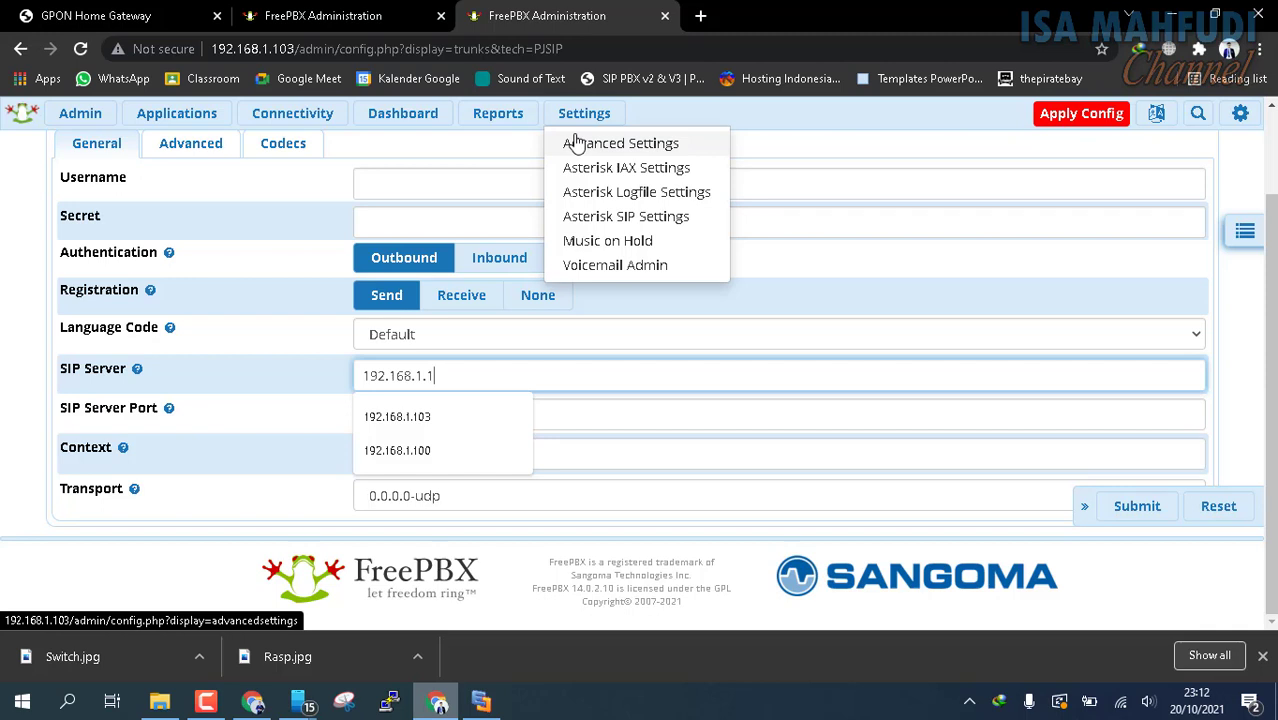
{"action": "type", "text": "00"}
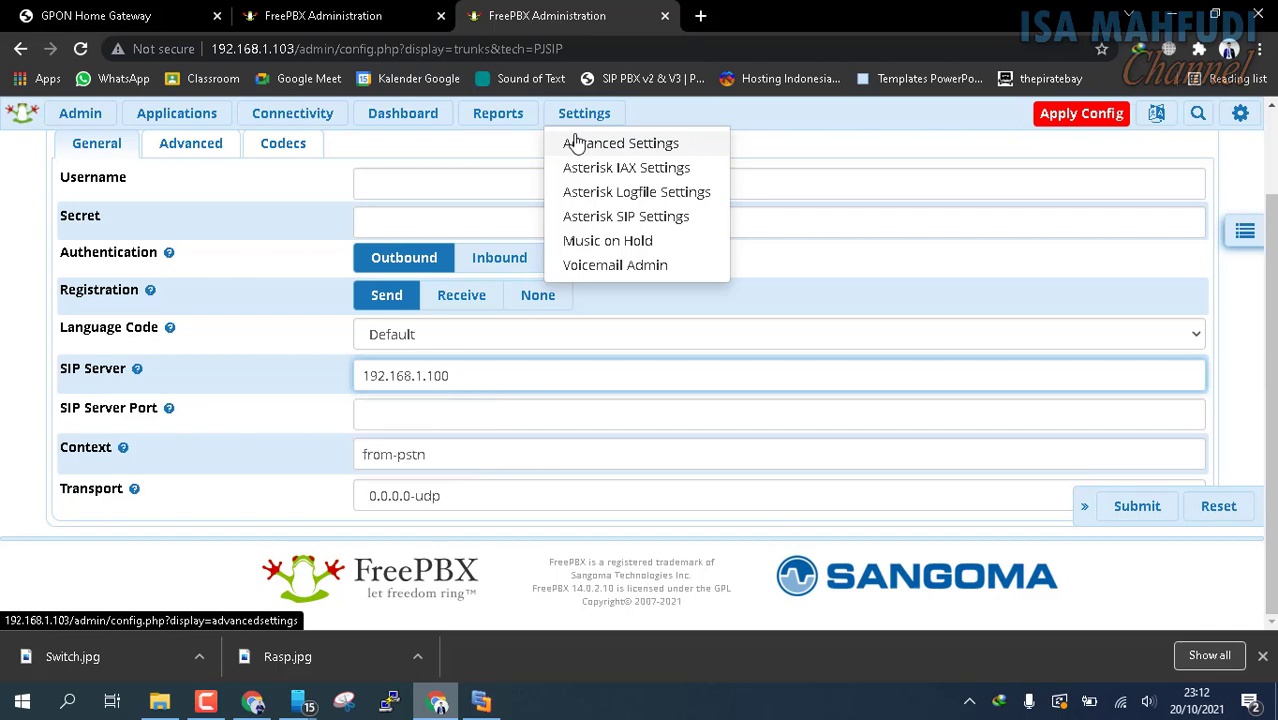
{"action": "left_click", "coordinate": [1148, 513]}
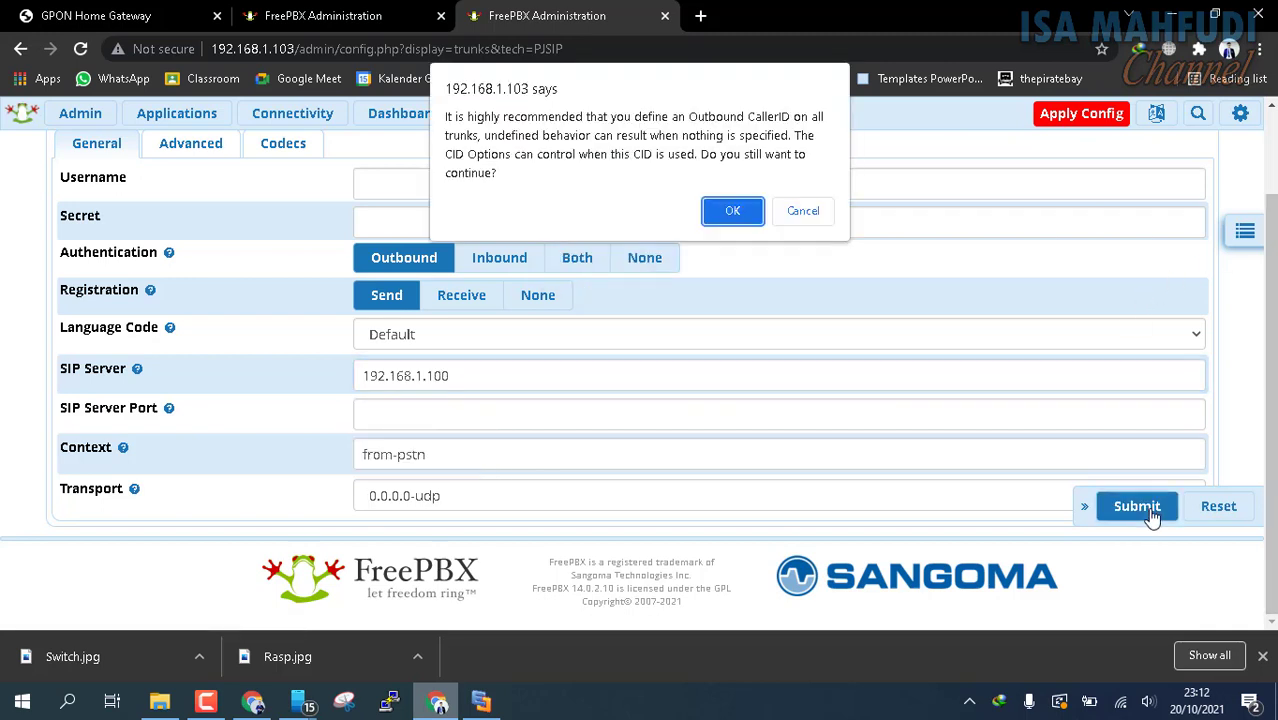
{"action": "left_click", "coordinate": [730, 212]}
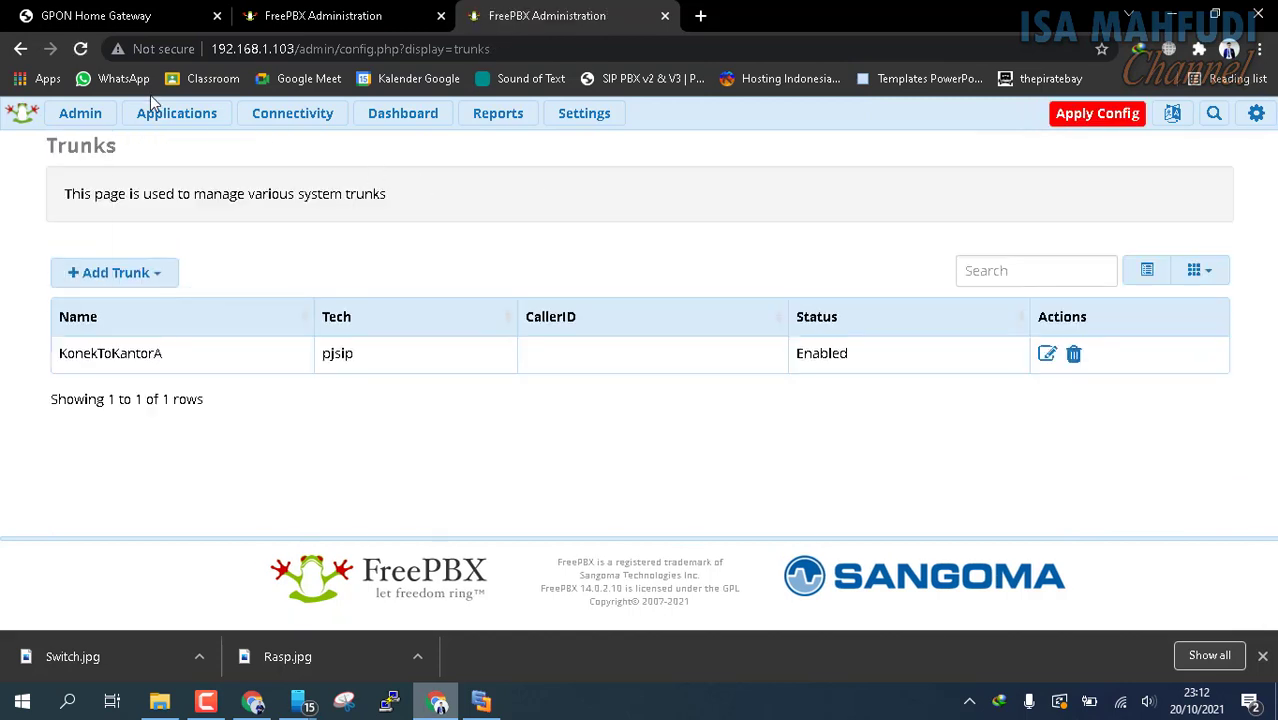
Start adding an outbound route on the 192.168.1.103 server and name it RouteToKantorA
{"action": "mouse_move", "coordinate": [313, 120]}
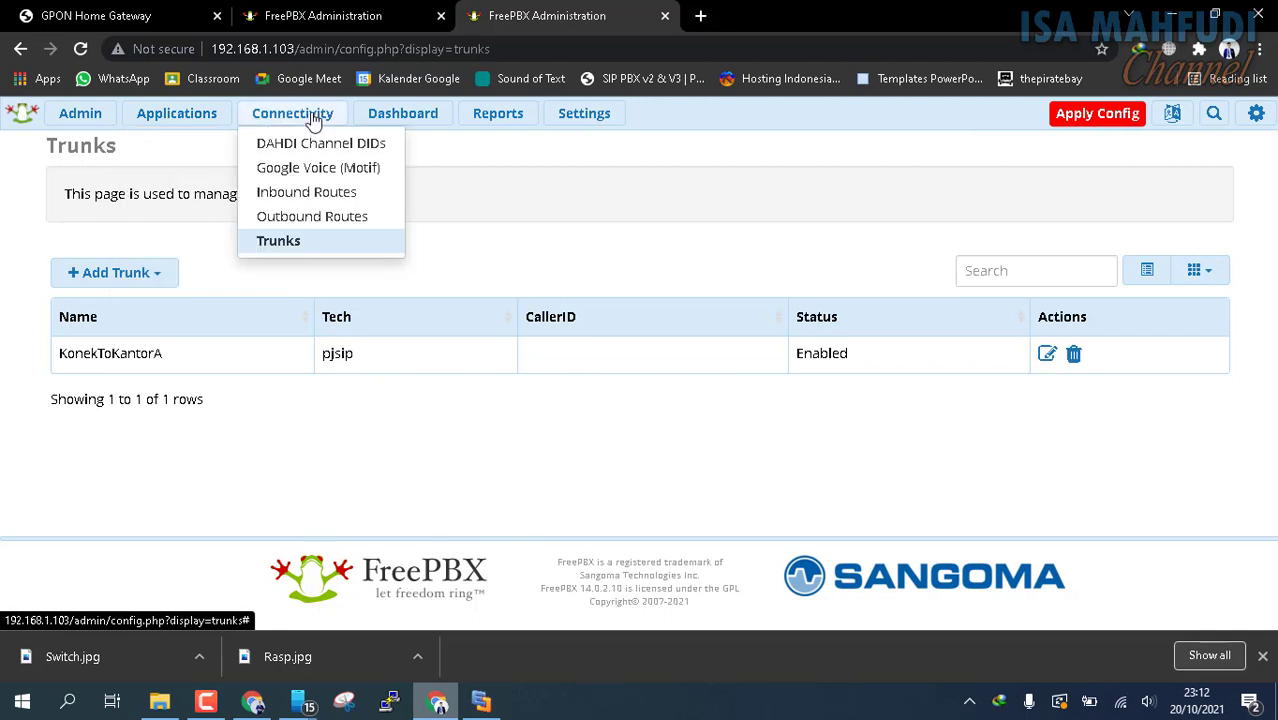
{"action": "left_click", "coordinate": [338, 227]}
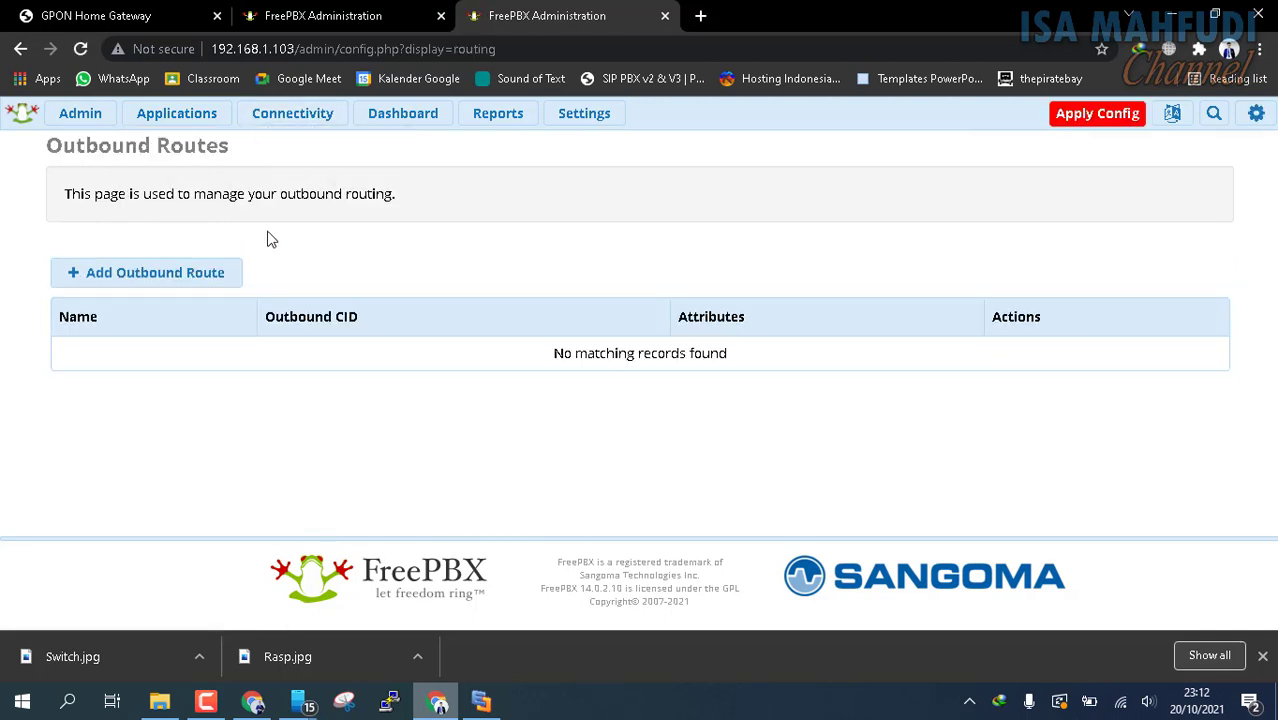
{"action": "left_click", "coordinate": [187, 285]}
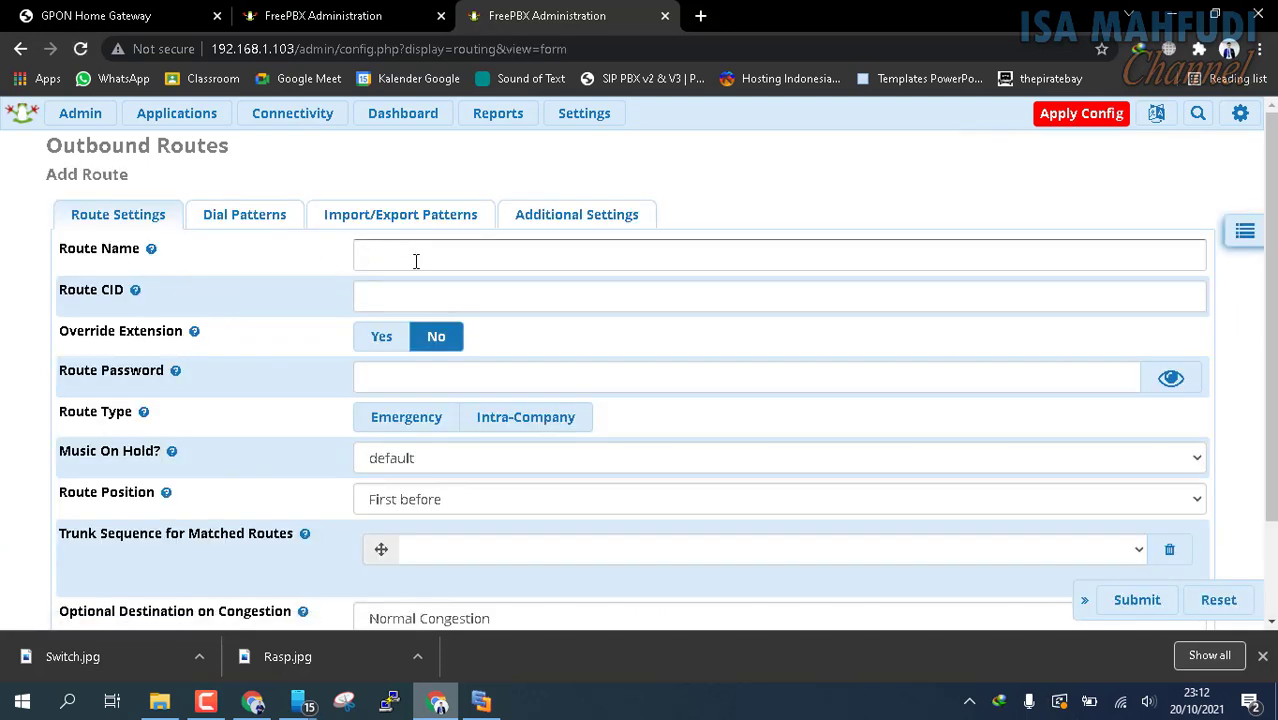
{"action": "left_click", "coordinate": [416, 261]}
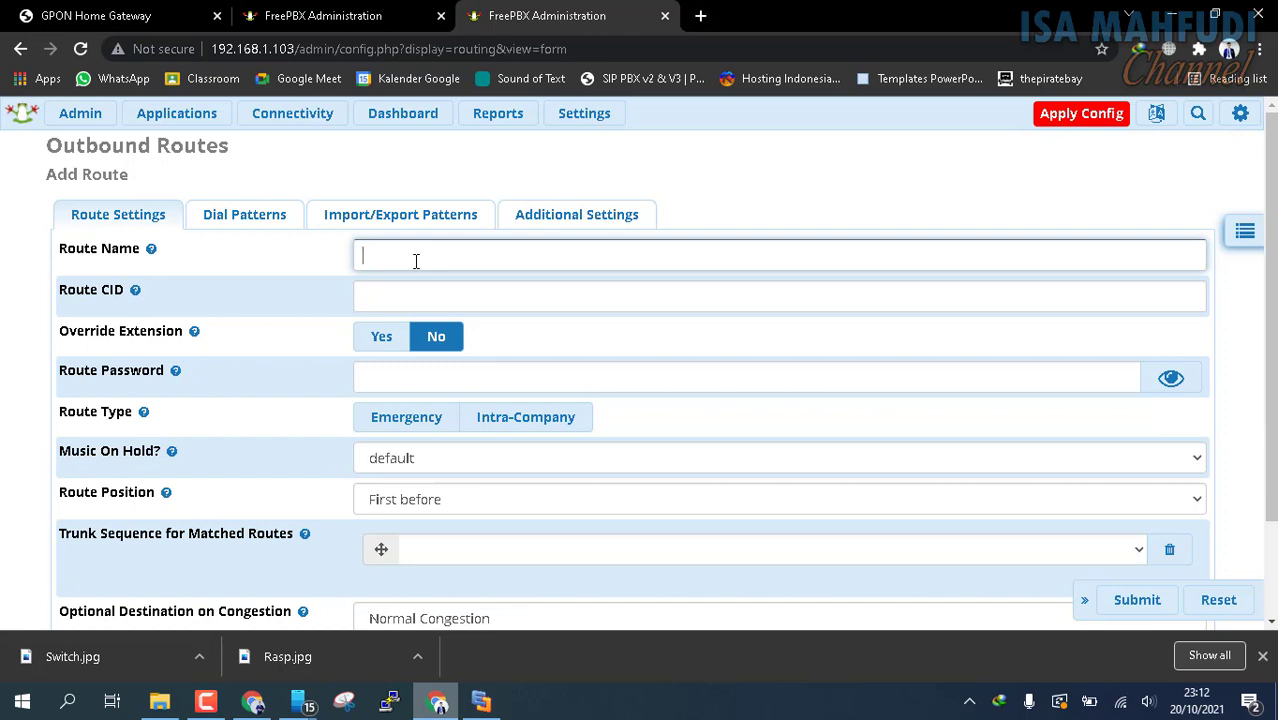
{"action": "type", "text": "RouteToKantorA"}
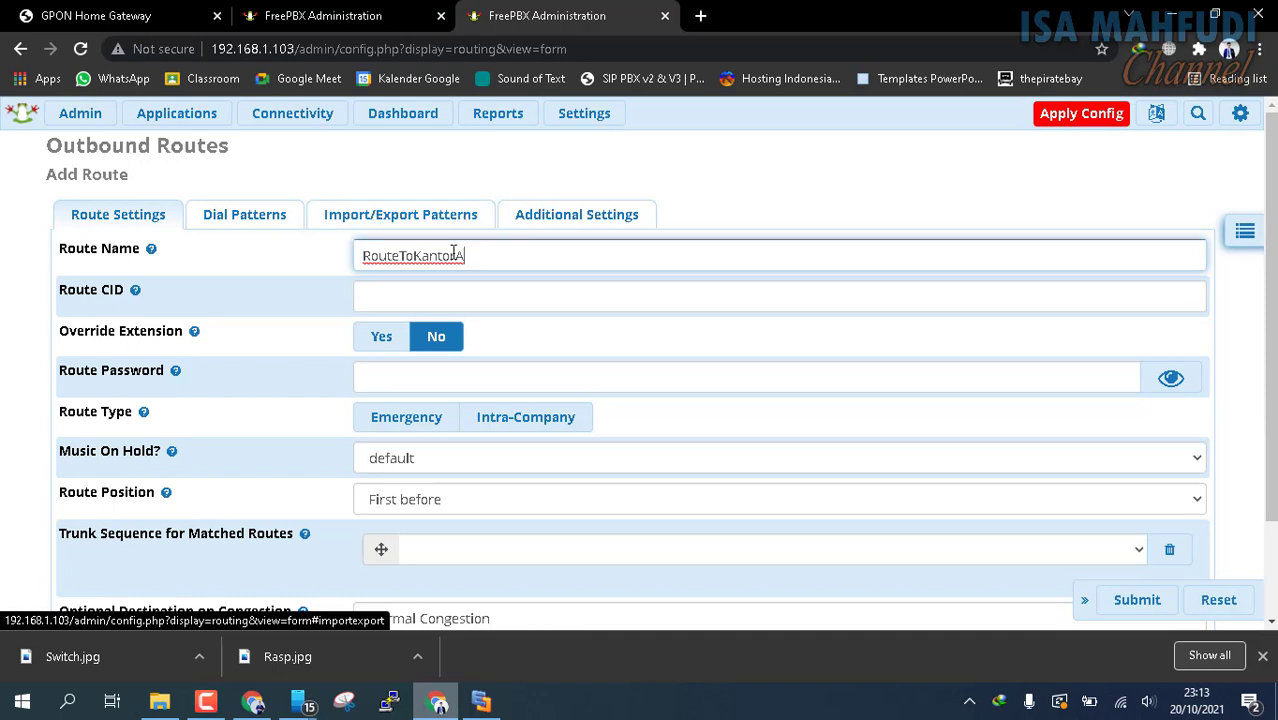
{"action": "left_click_drag", "start_coordinate": [490, 245], "coordinate": [317, 276]}
{"action": "type", "text": "R"}
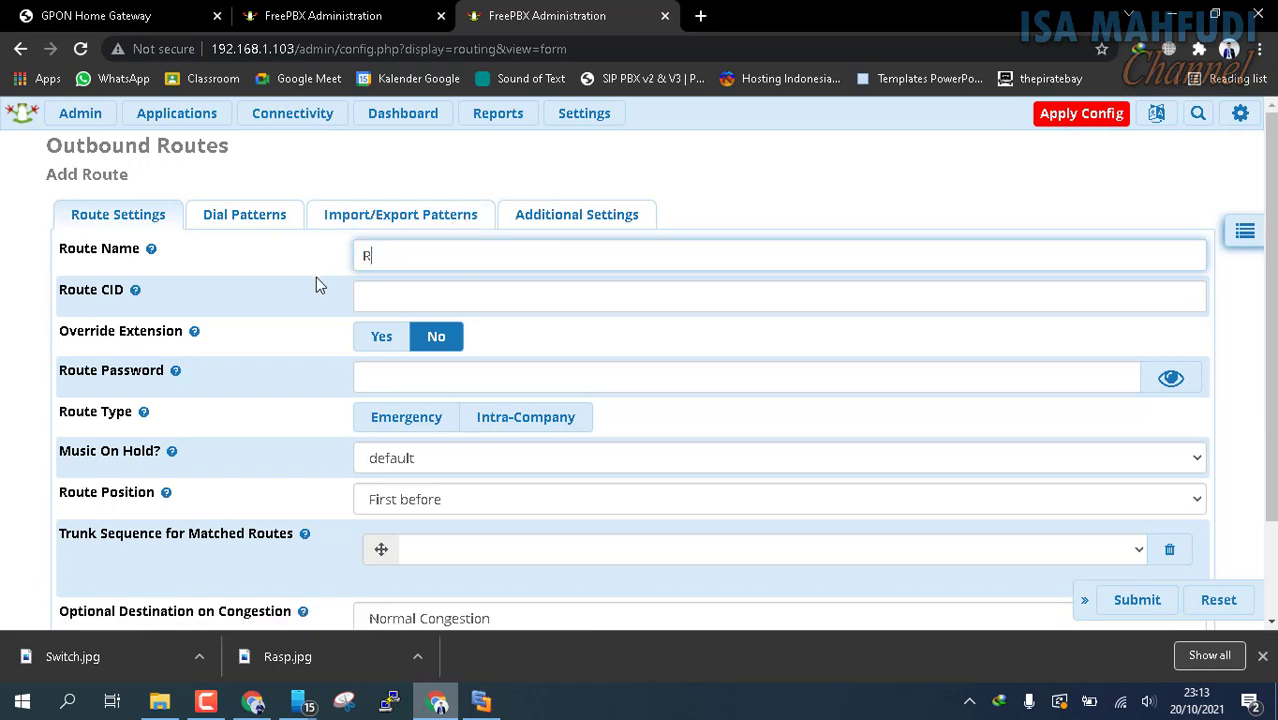
{"action": "type", "text": "outeToKantorA"}
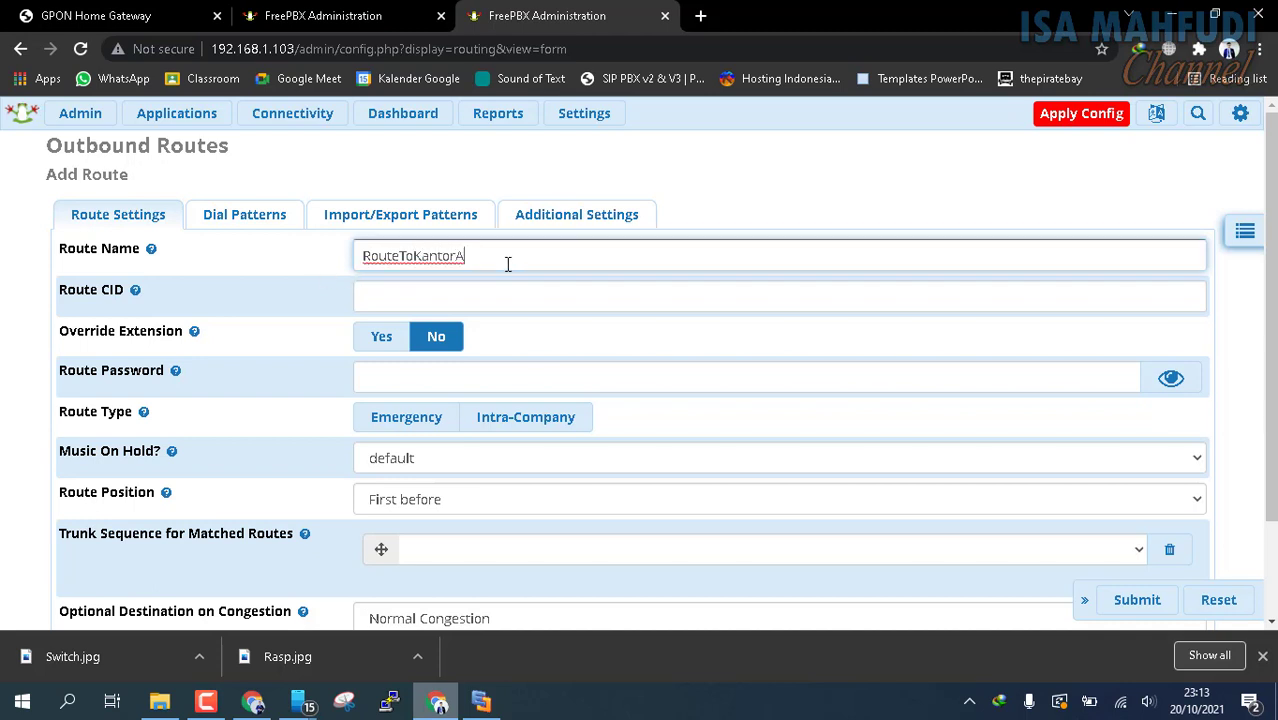
Choose KonekToKantorA as the first trunk in the route's trunk sequence for matched routes
{"action": "scroll", "coordinate": [510, 262], "scroll_direction": "down", "scroll_amount": 1}
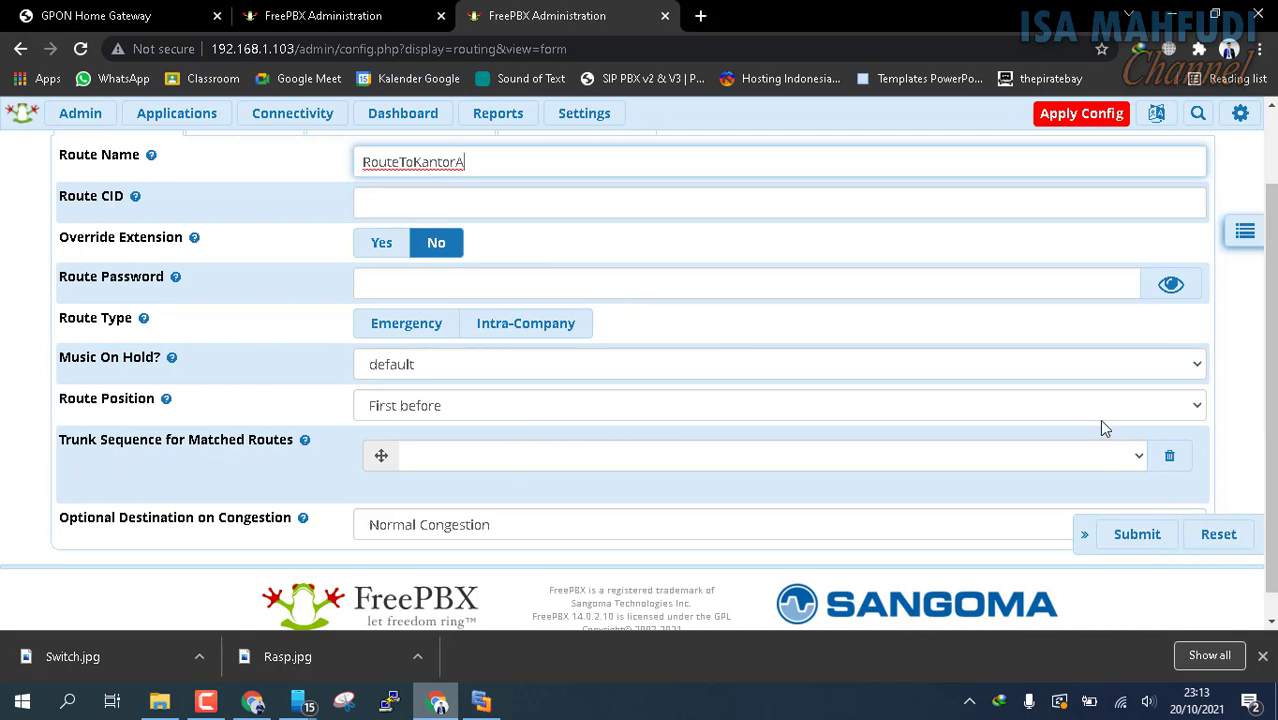
{"action": "left_click", "coordinate": [1133, 459]}
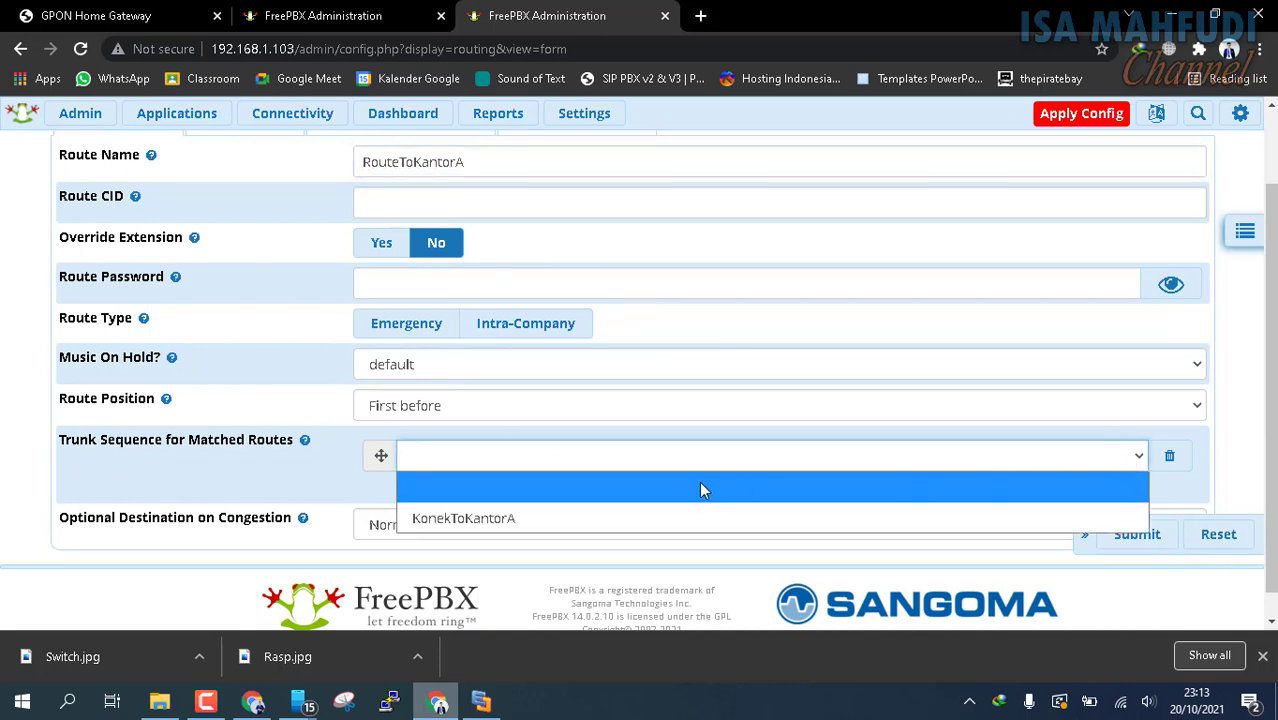
{"action": "left_click", "coordinate": [465, 524]}
{"action": "scroll", "coordinate": [440, 430], "scroll_direction": "up", "scroll_amount": 1}
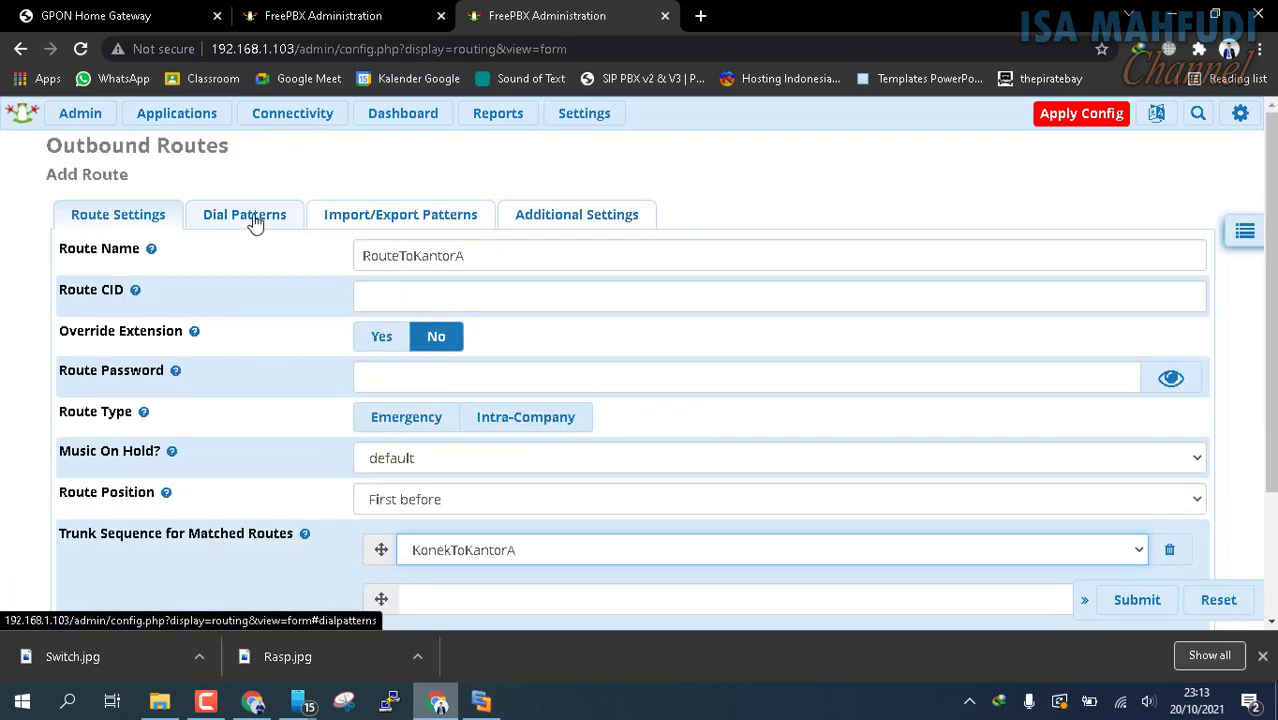
Submit the route with the dial match pattern 1XX and apply the configuration on the 192.168.1.103 server
{"action": "left_click", "coordinate": [256, 220]}
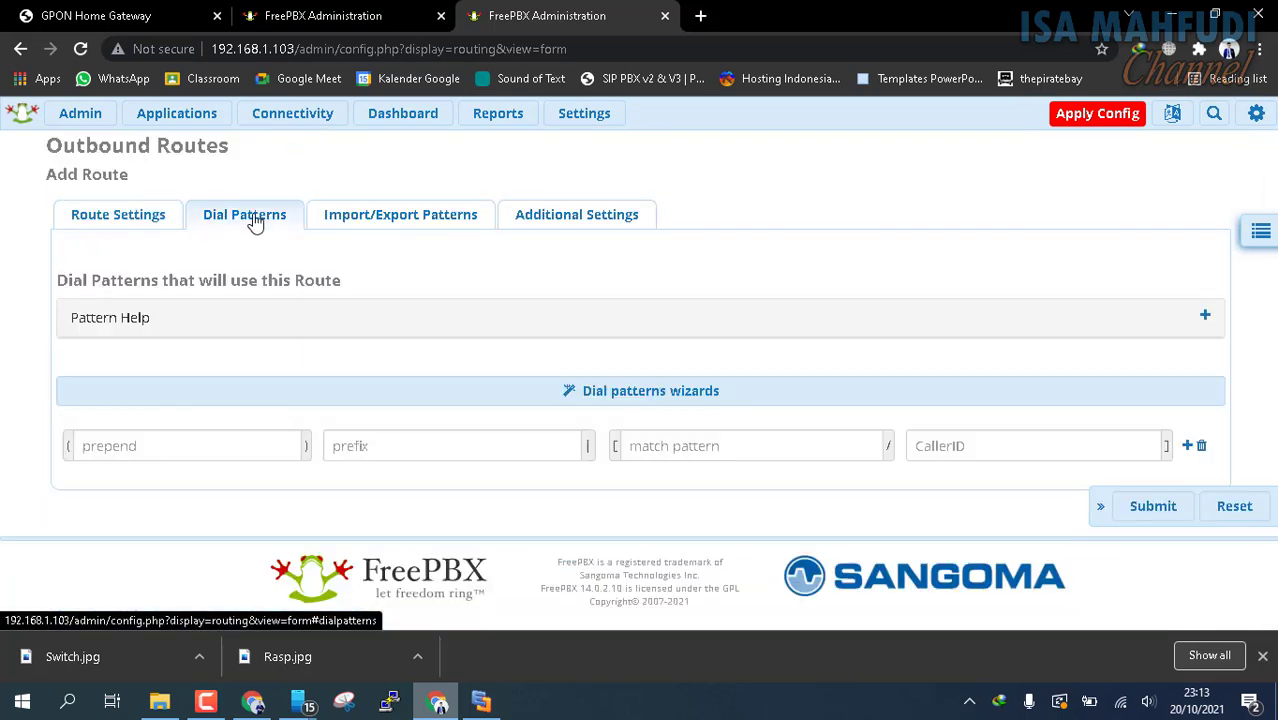
{"action": "left_click", "coordinate": [656, 451]}
{"action": "type", "text": "1XX"}
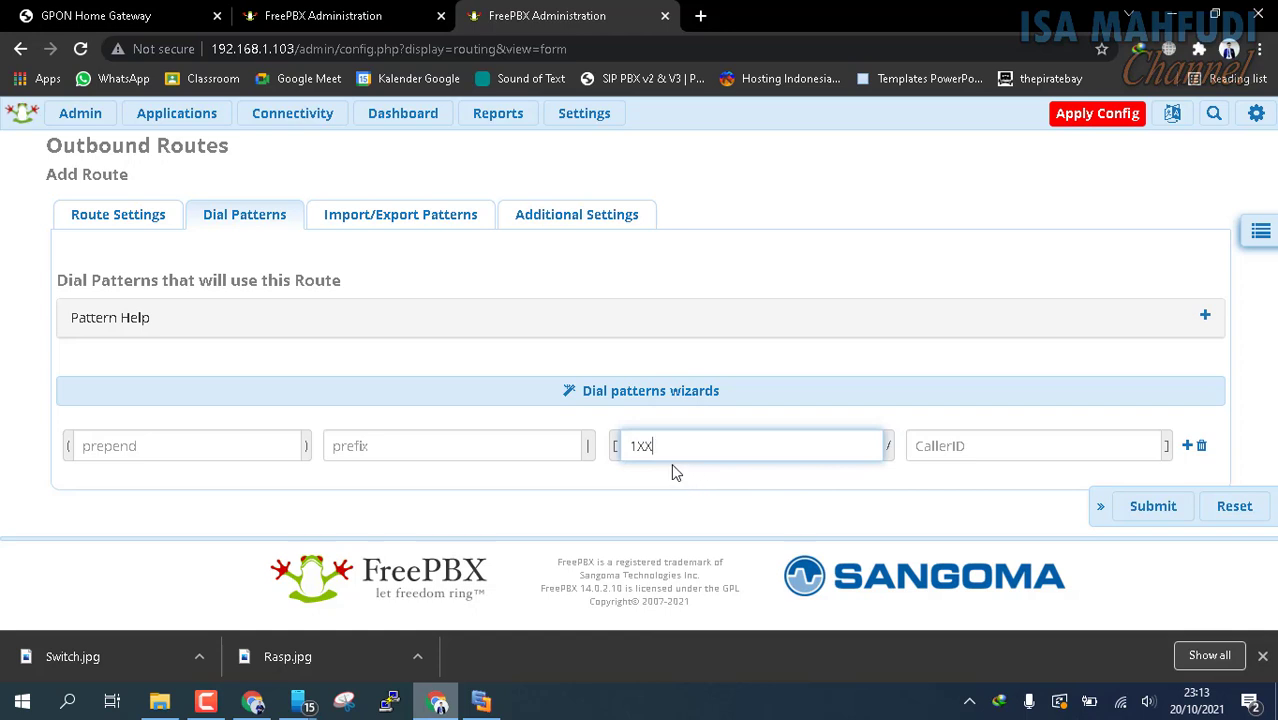
{"action": "left_click", "coordinate": [1155, 510]}
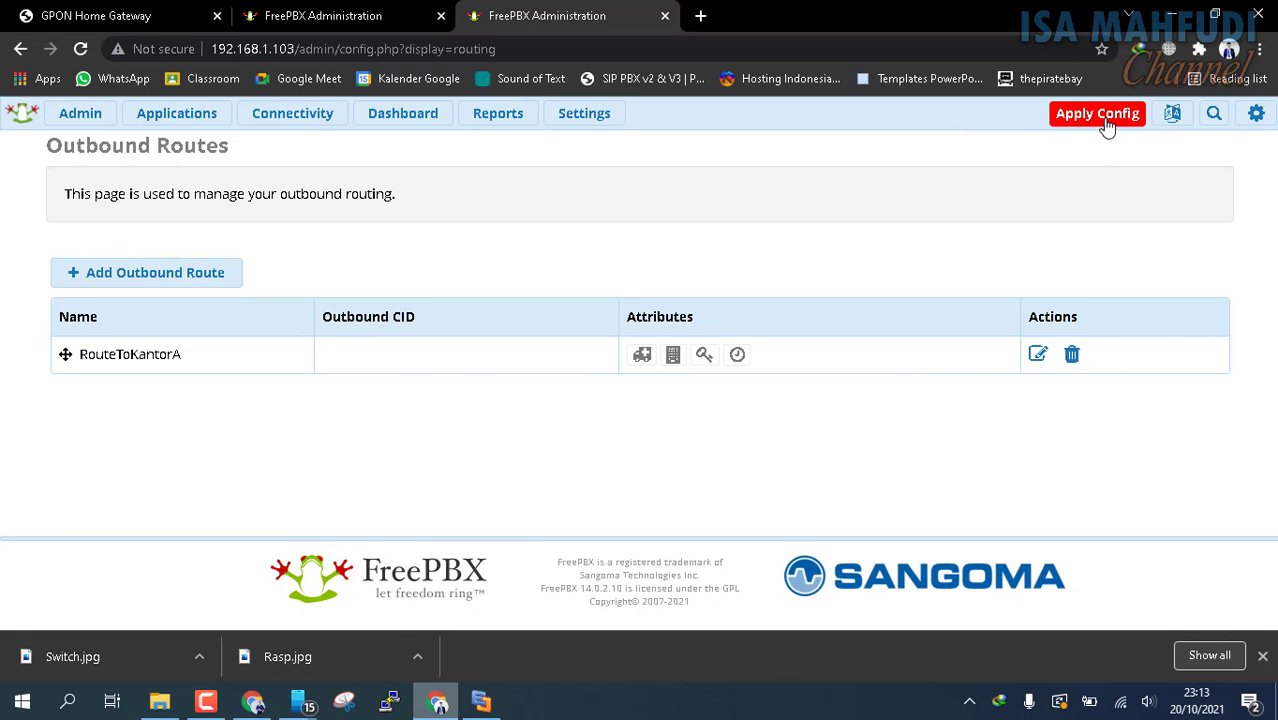
{"action": "left_click", "coordinate": [1097, 114]}
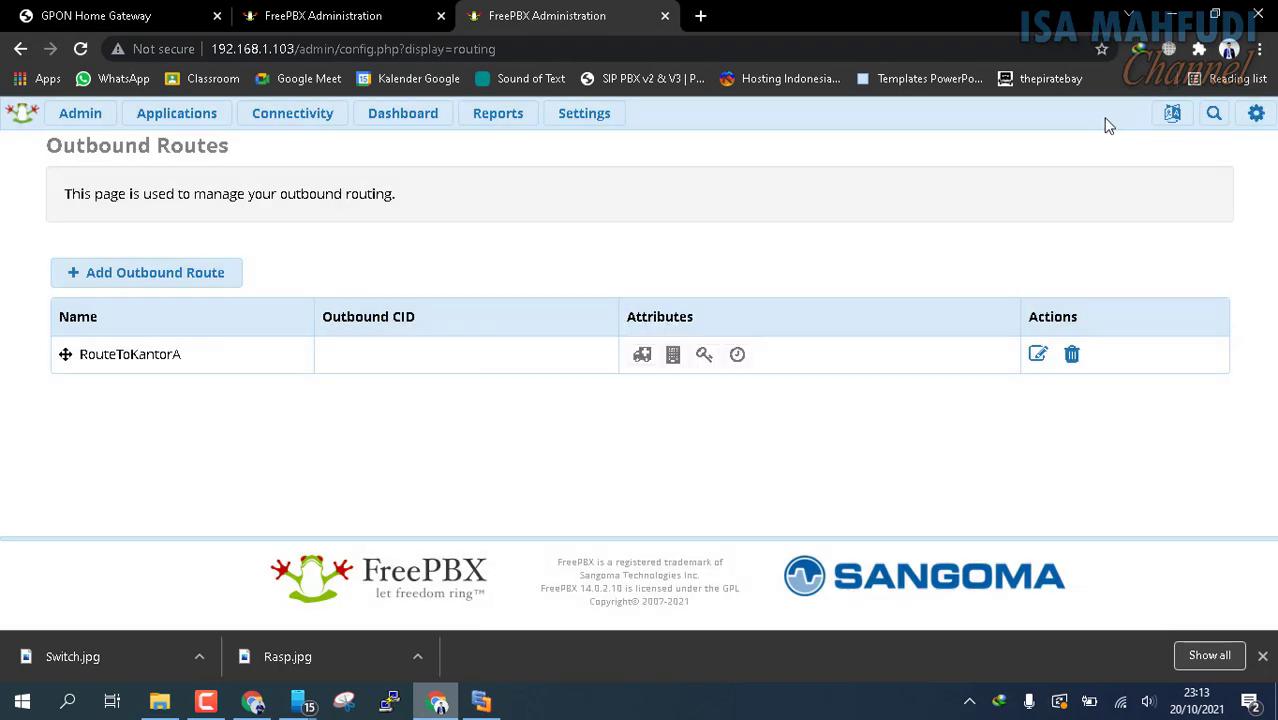
Minimize the browser and Edraw Max windows and select the X-Lite and 3CX Phone shortcuts on the desktop
{"action": "left_click", "coordinate": [1172, 15]}
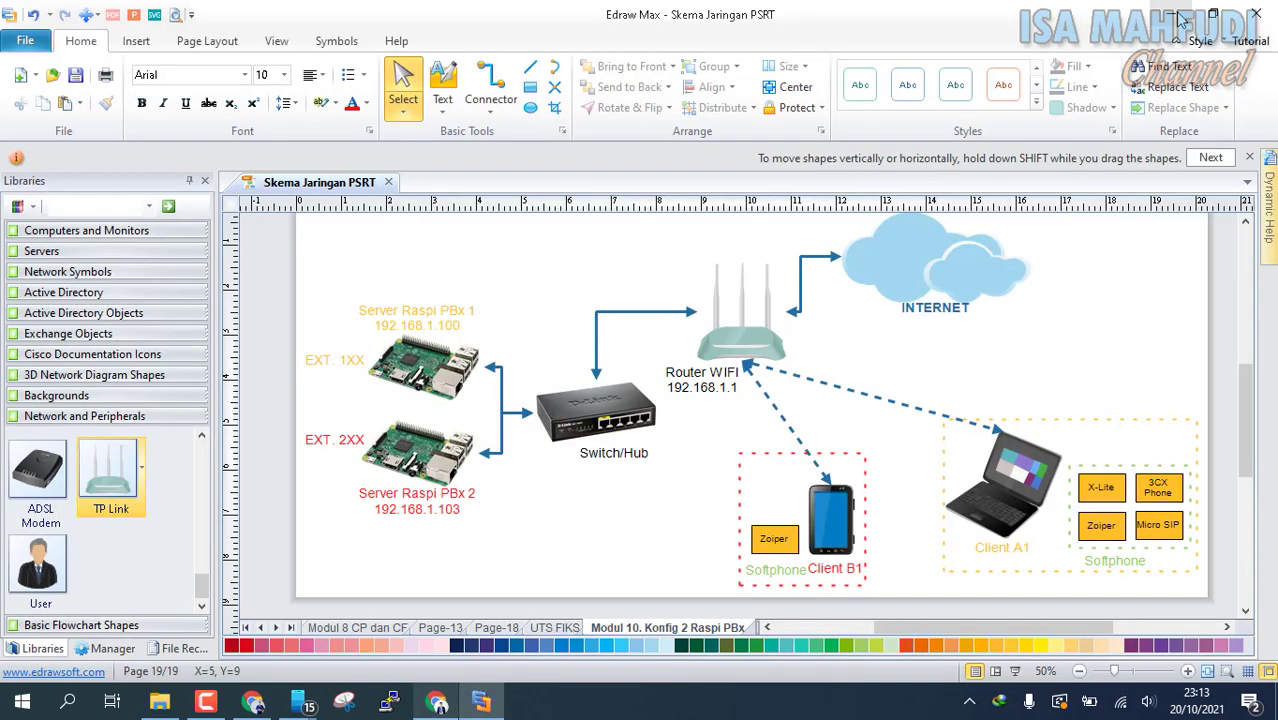
{"action": "left_click", "coordinate": [1175, 15]}
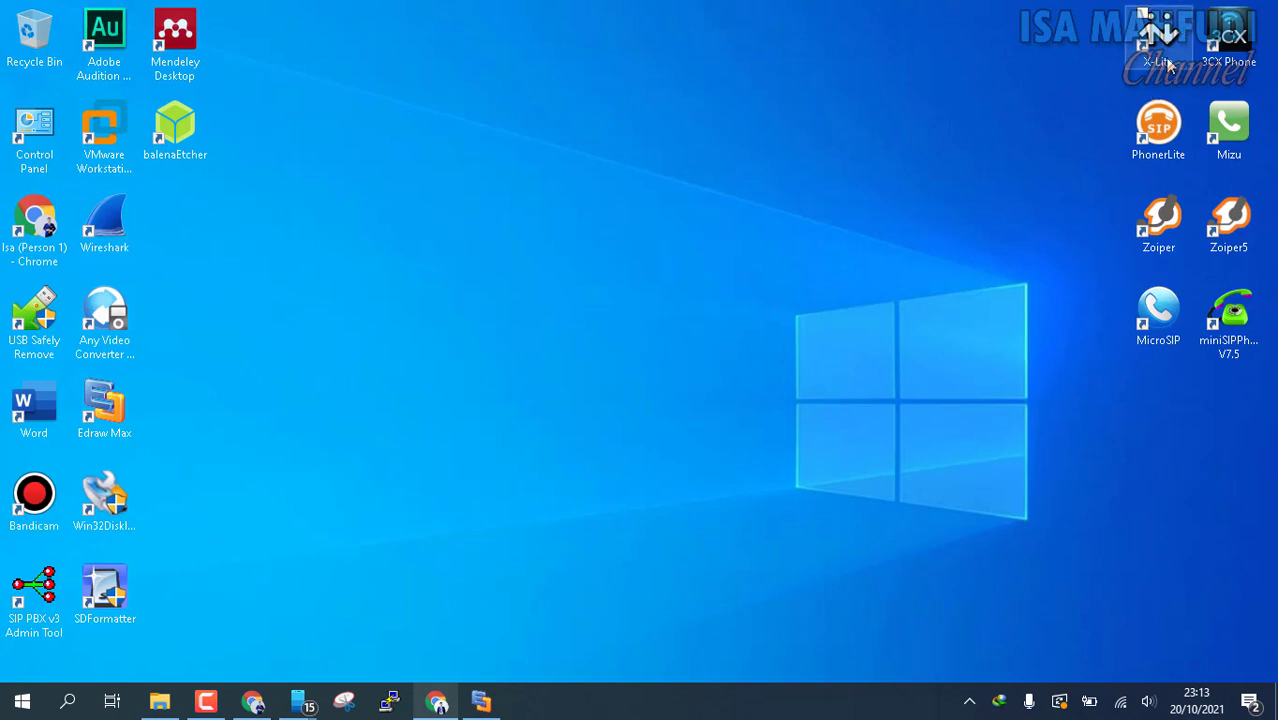
{"action": "left_click_drag", "start_coordinate": [1049, 61], "coordinate": [1267, 34]}
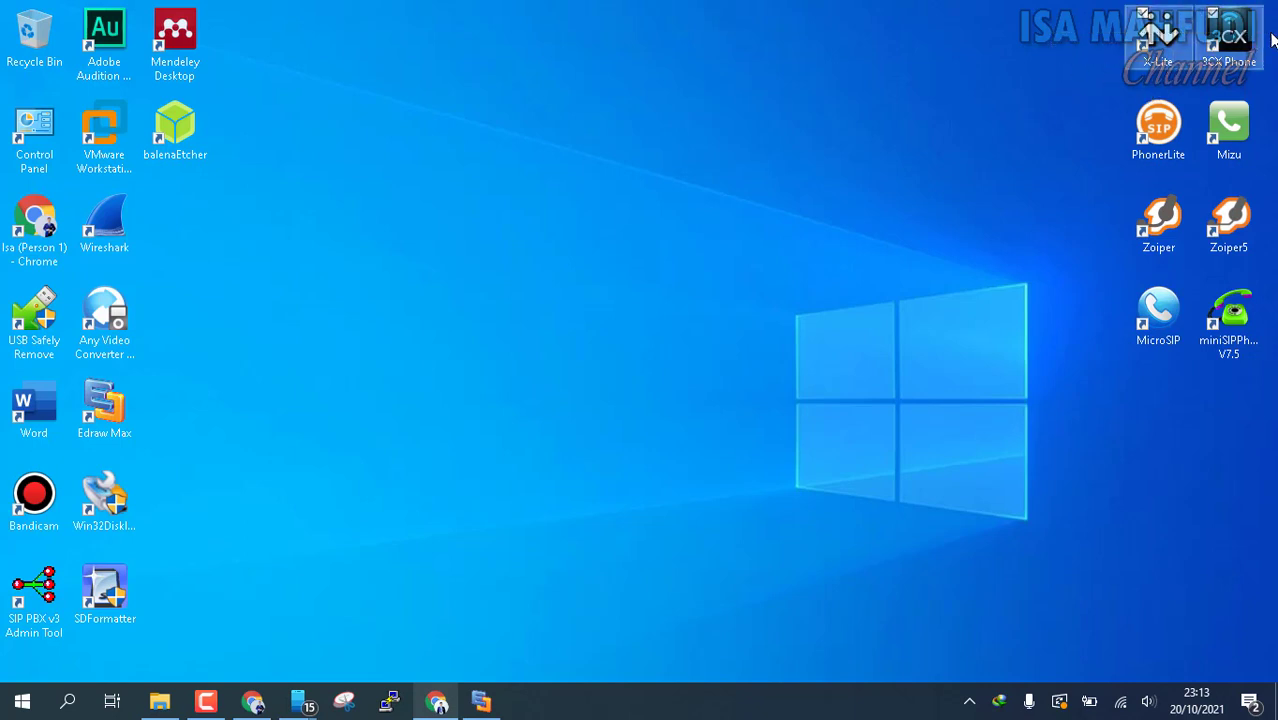
Launch X-Lite and 3CXPhone from the desktop and remove the existing SIP account from X-Lite
{"action": "double_click", "coordinate": [1145, 45]}
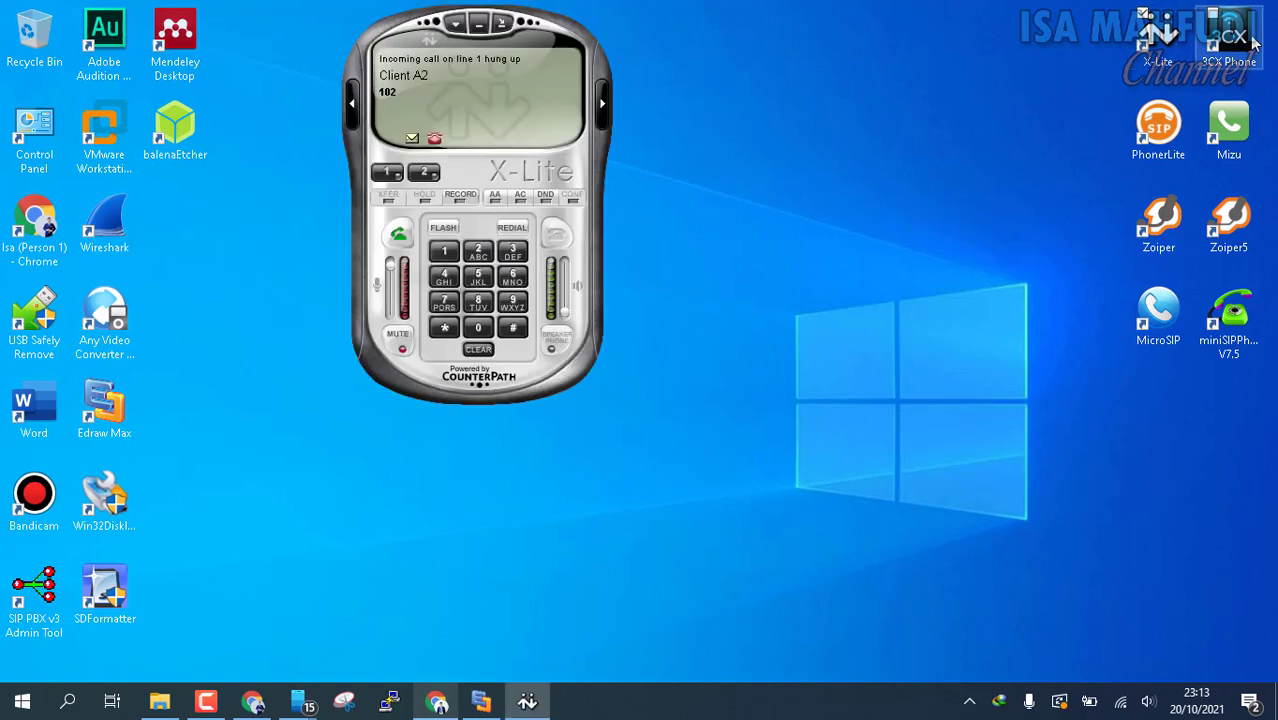
{"action": "left_click", "coordinate": [1253, 42]}
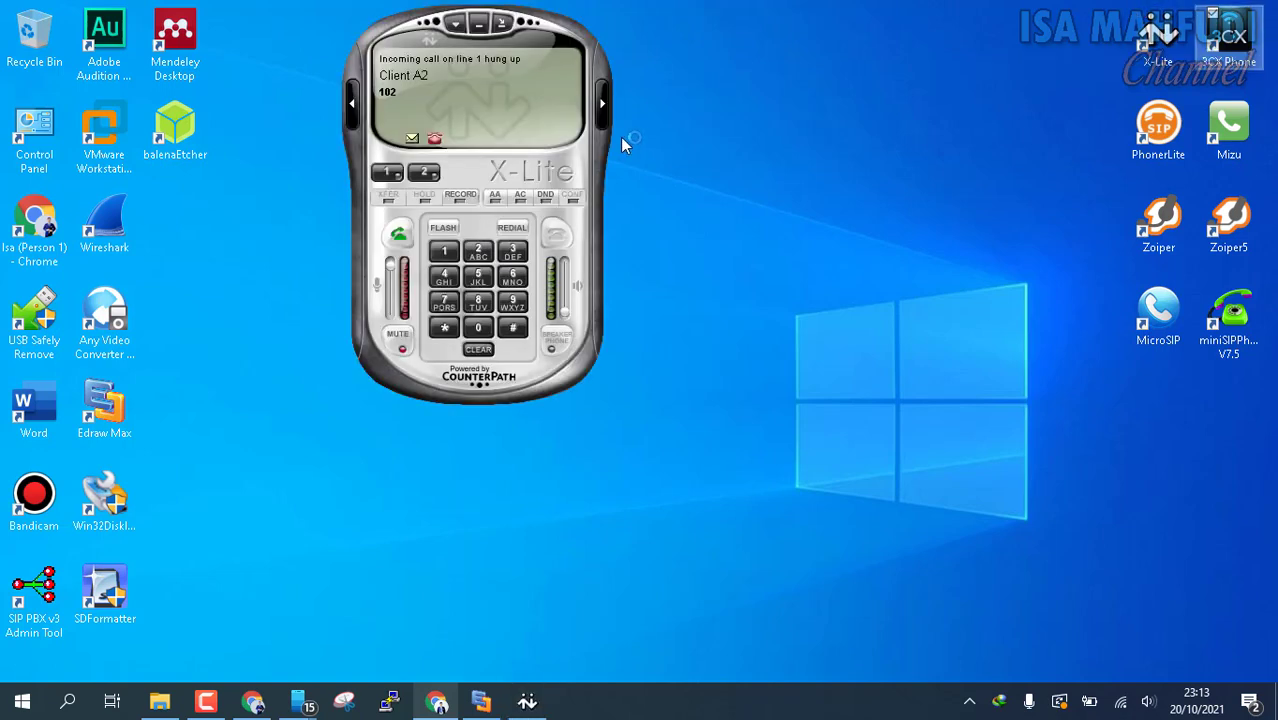
{"action": "right_click", "coordinate": [520, 82]}
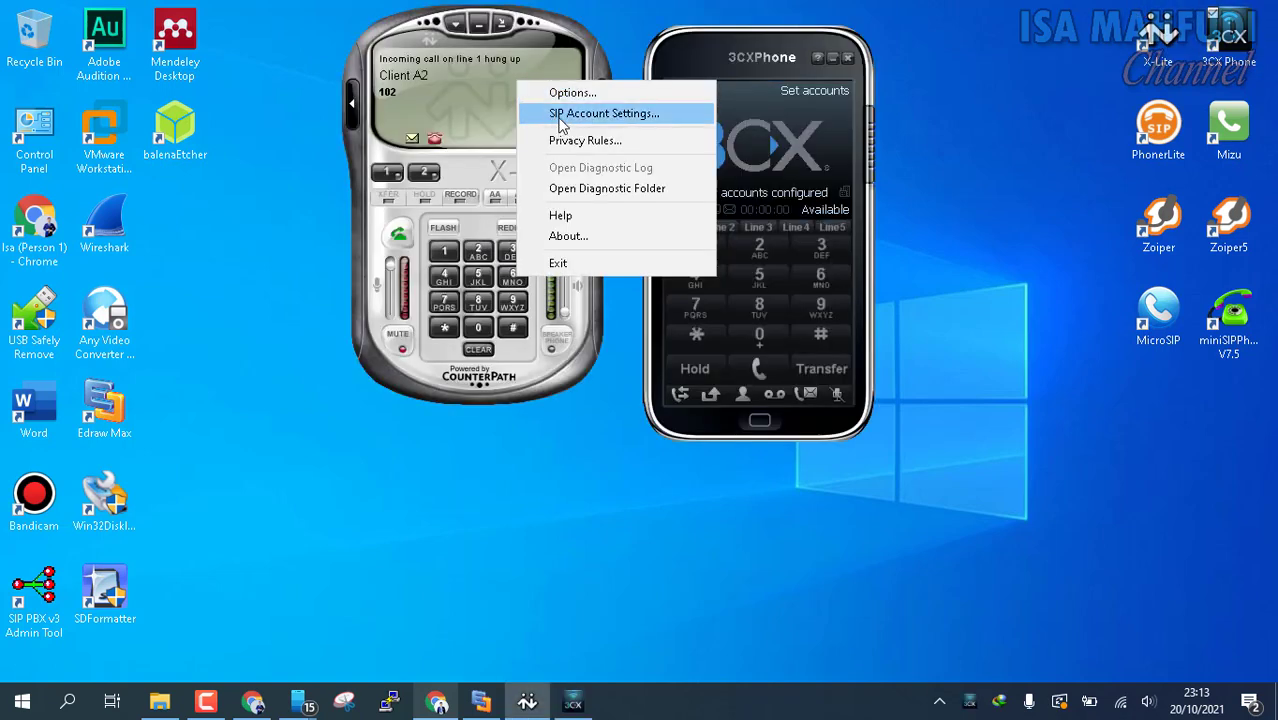
{"action": "left_click", "coordinate": [560, 116]}
{"action": "left_click", "coordinate": [699, 136]}
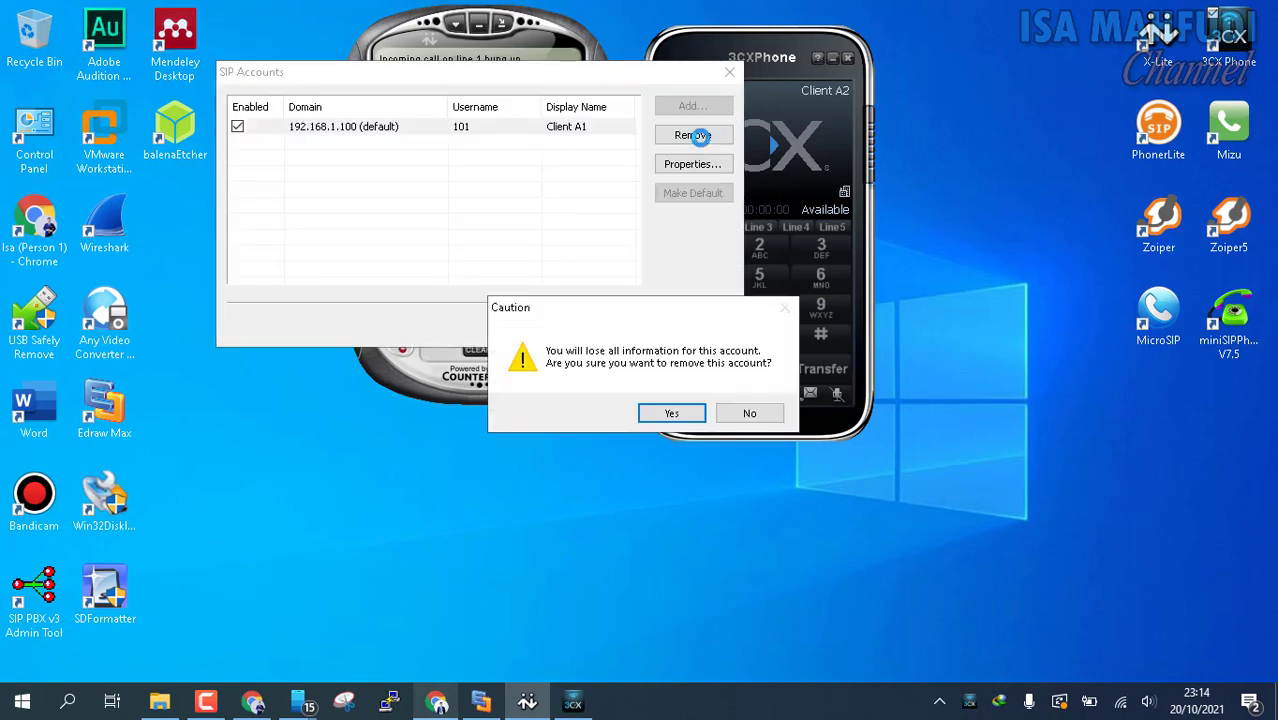
{"action": "left_click", "coordinate": [673, 410]}
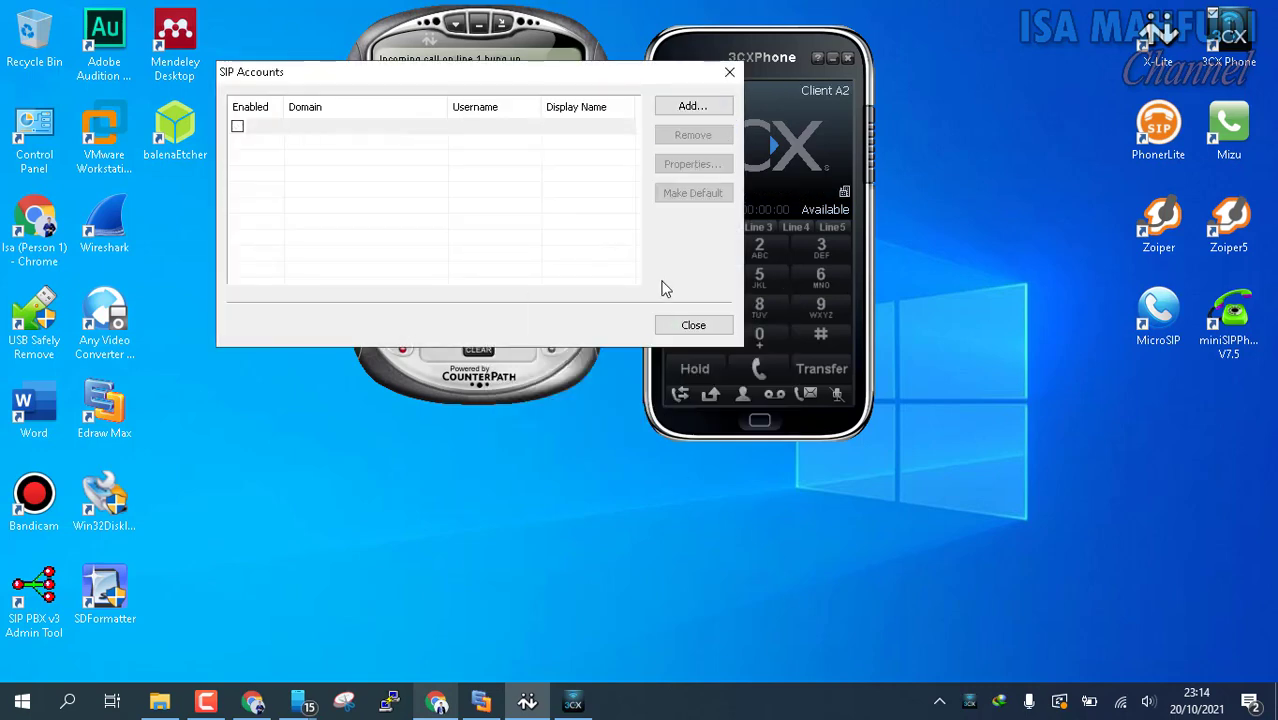
Add an X-Lite SIP account with display name Client A1, user name 101 and the account password
{"action": "left_click", "coordinate": [693, 106]}
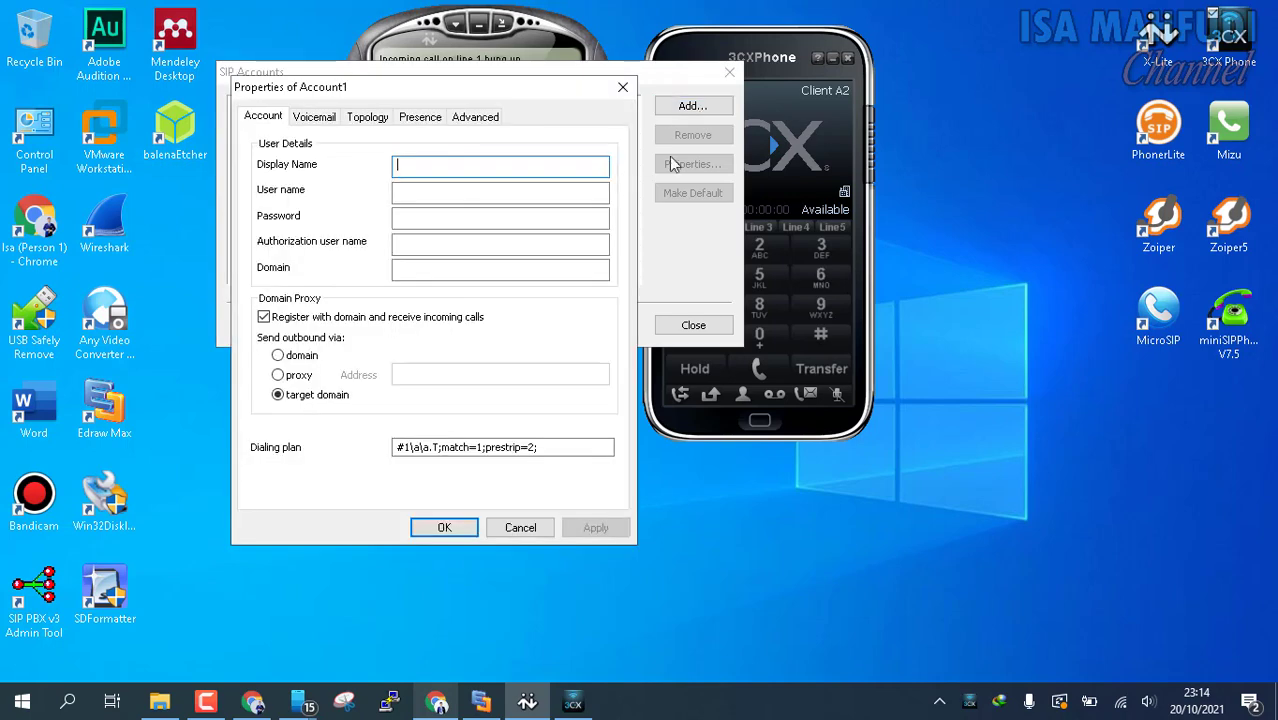
{"action": "type", "text": "Client A1"}
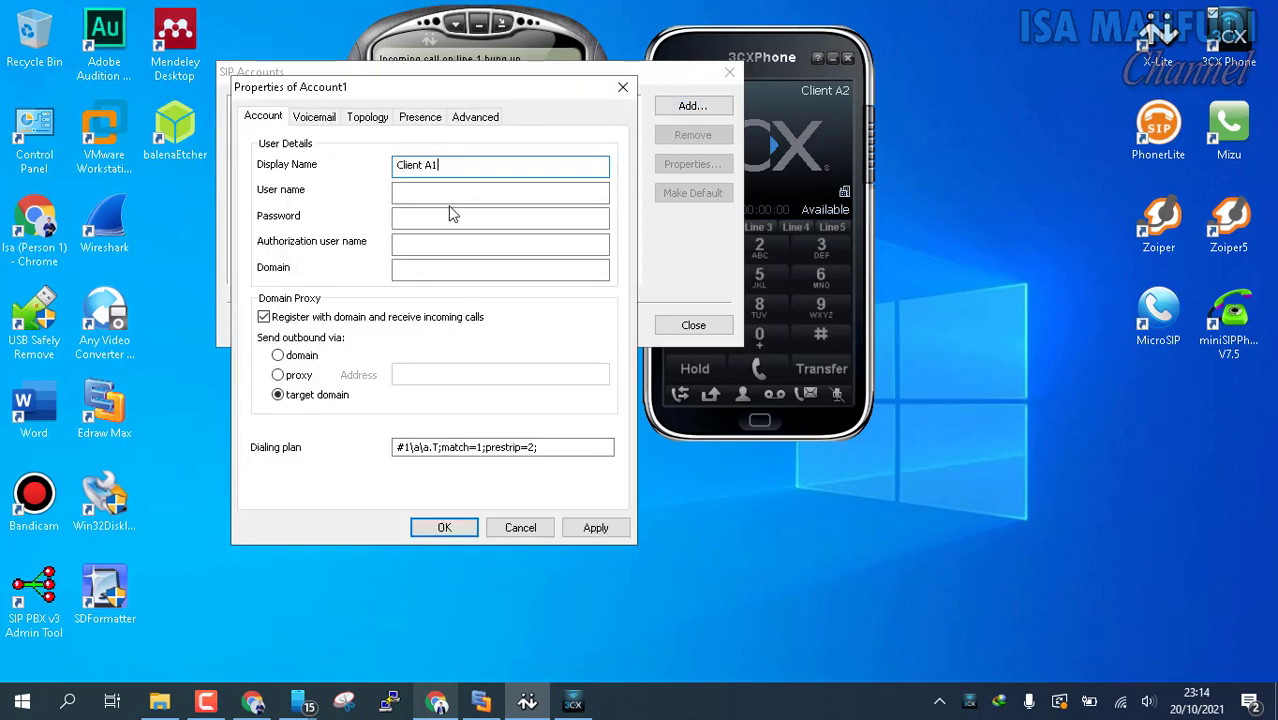
{"action": "key", "text": "Tab"}
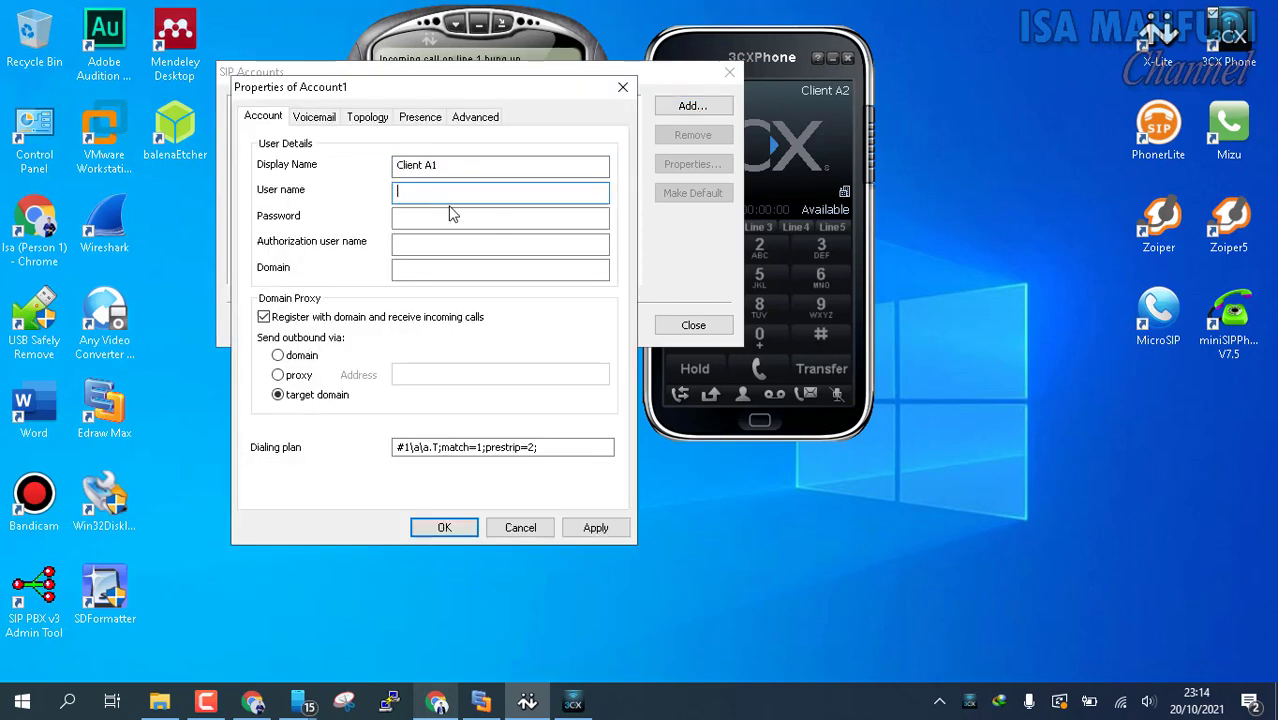
{"action": "key", "text": "Tab"}
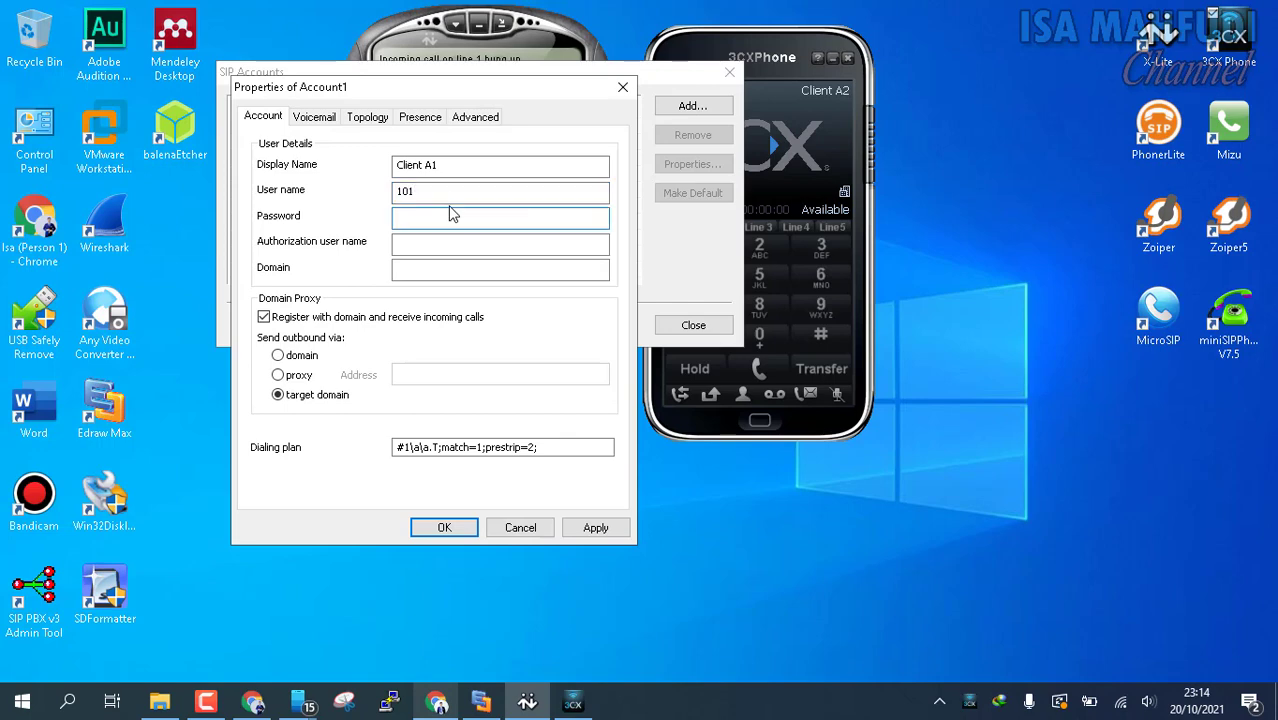
{"action": "type", "text": "●●●●●"}
{"action": "left_click_drag", "start_coordinate": [456, 215], "coordinate": [388, 220]}
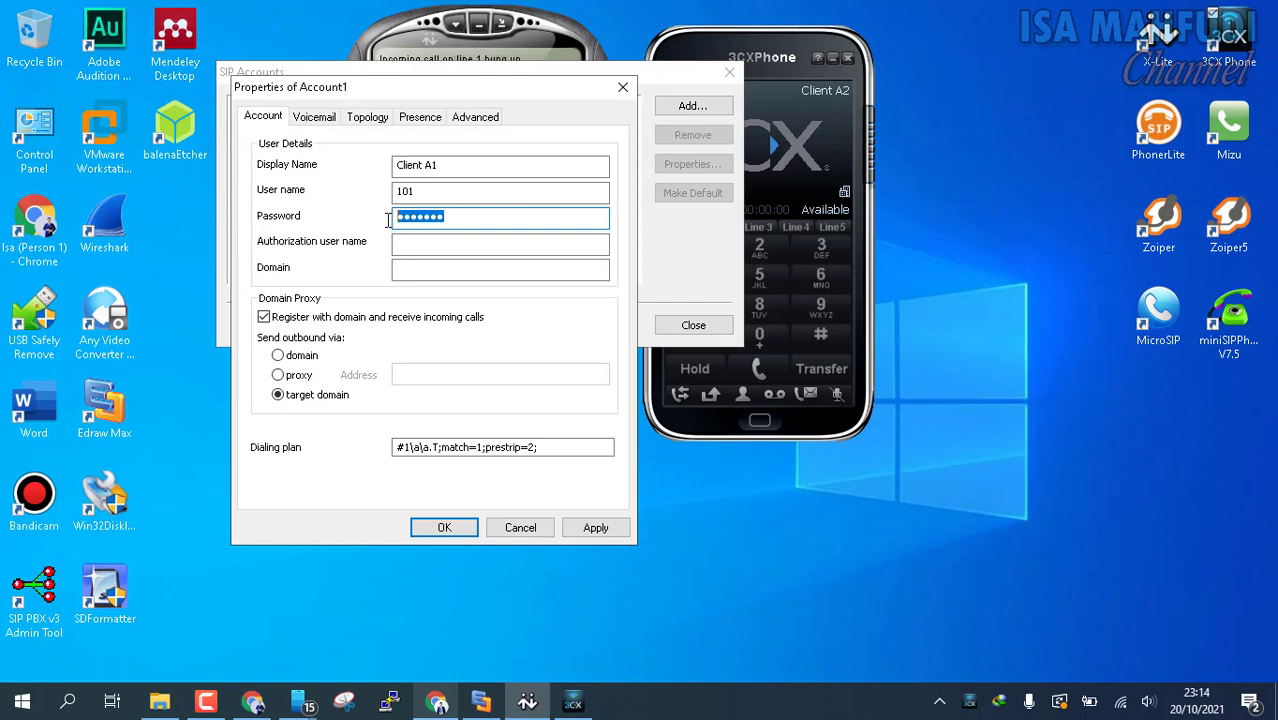
Set the Client A1 account's domain to 192.168.1.100, save it and close the SIP account settings
{"action": "left_click", "coordinate": [414, 267]}
{"action": "type", "text": "192"}
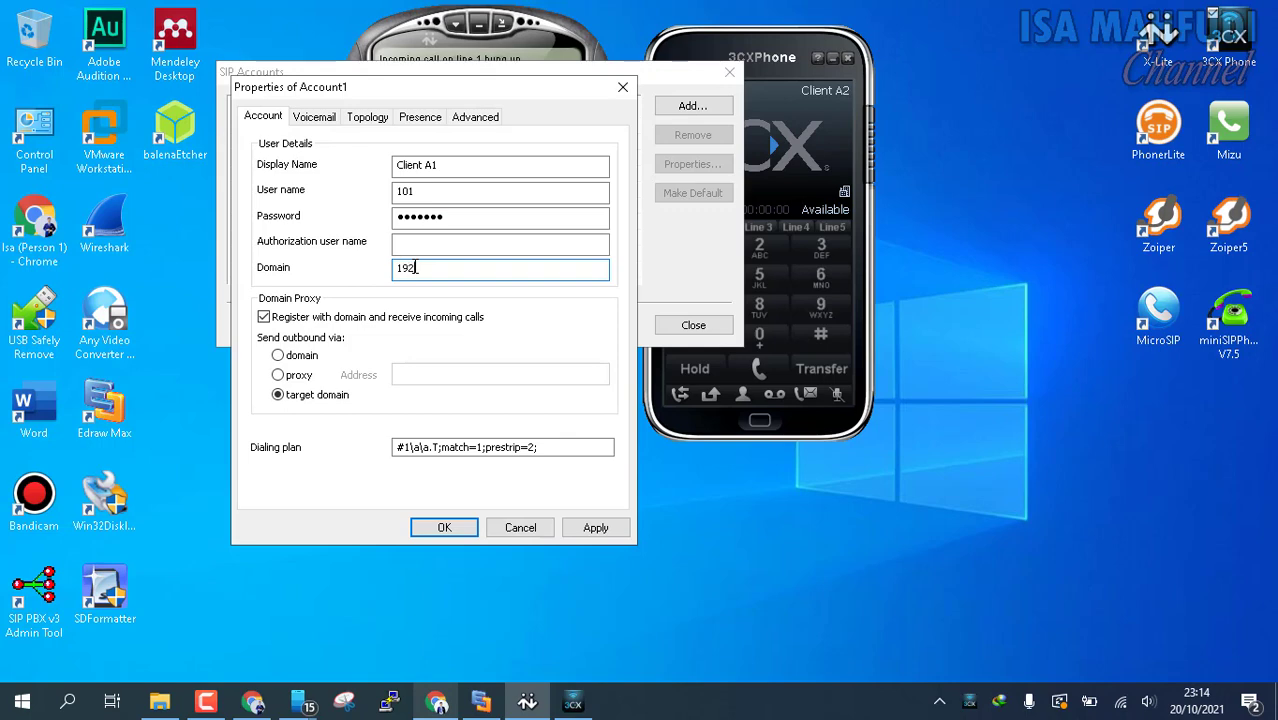
{"action": "type", "text": ".168.1.100"}
{"action": "left_click", "coordinate": [454, 532]}
{"action": "left_click", "coordinate": [693, 325]}
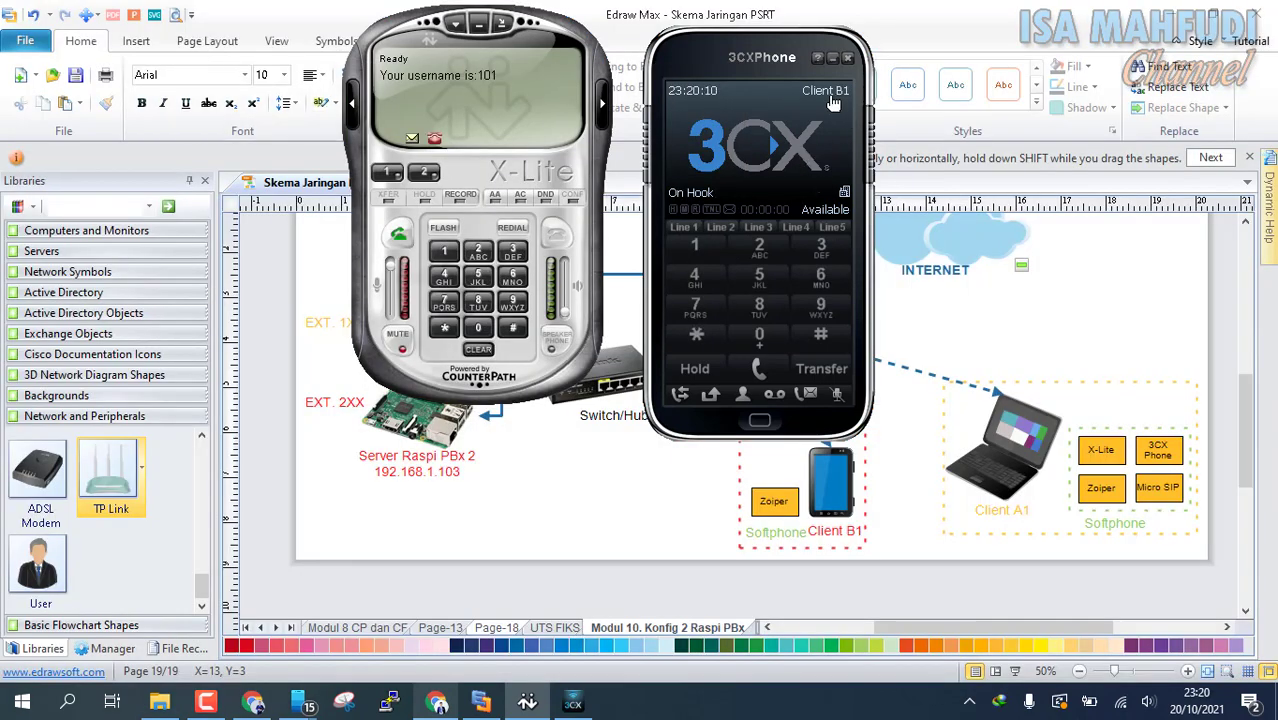
Remove the existing Client B1 account from the SIP accounts in 3CXPhone
{"action": "left_click", "coordinate": [826, 97]}
{"action": "left_click", "coordinate": [960, 186]}
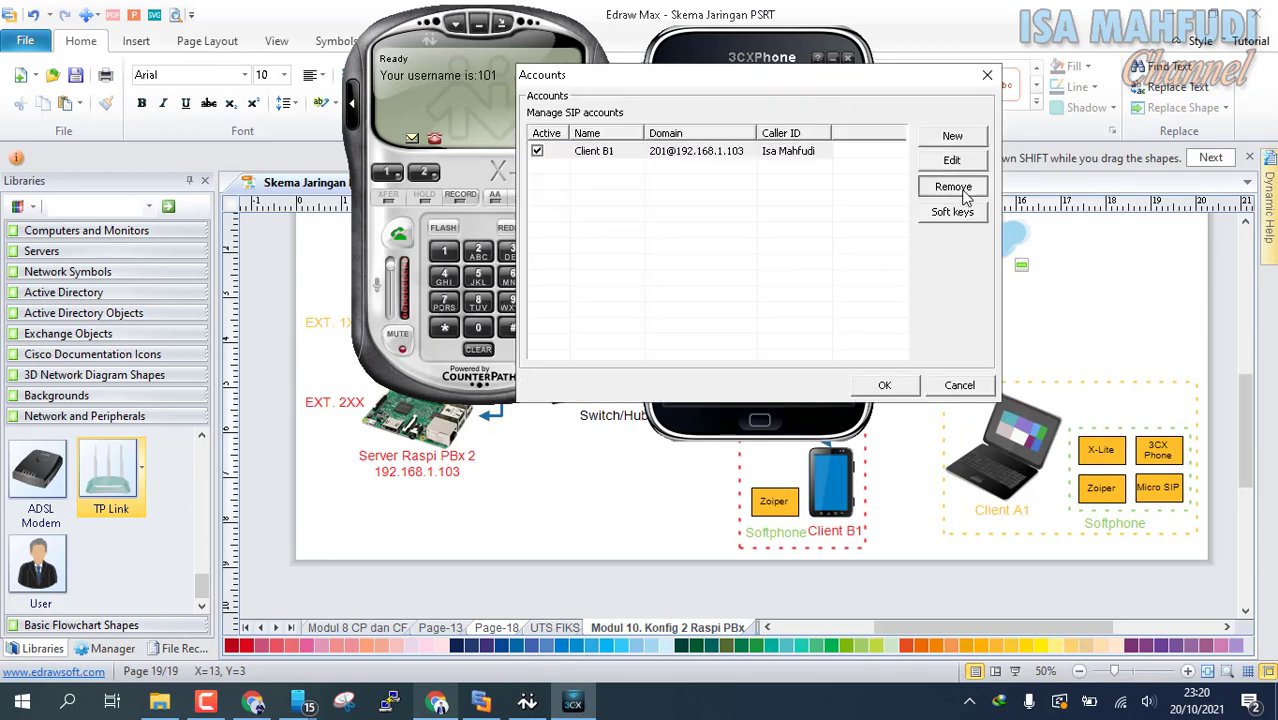
{"action": "left_click", "coordinate": [783, 281]}
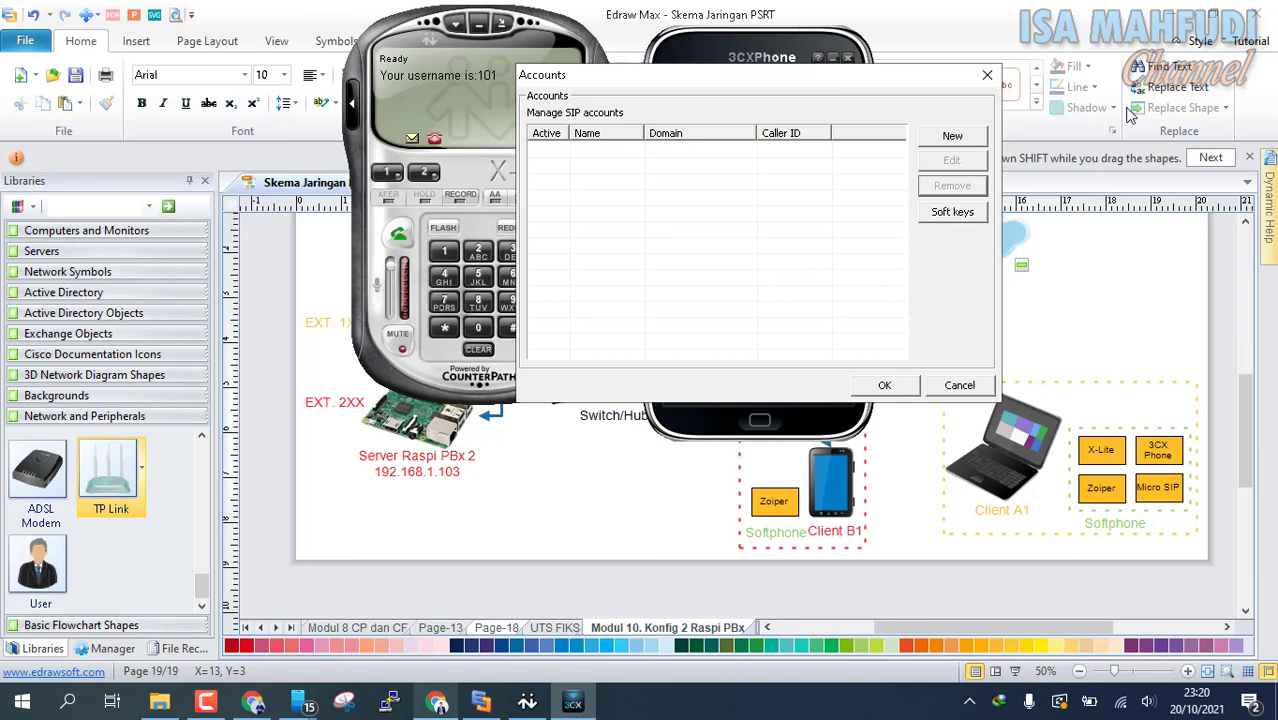
Add a 3CXPhone account named Client A2 with extension and ID 102 and local PBX IP 192.168.1.100
{"action": "left_click", "coordinate": [966, 140]}
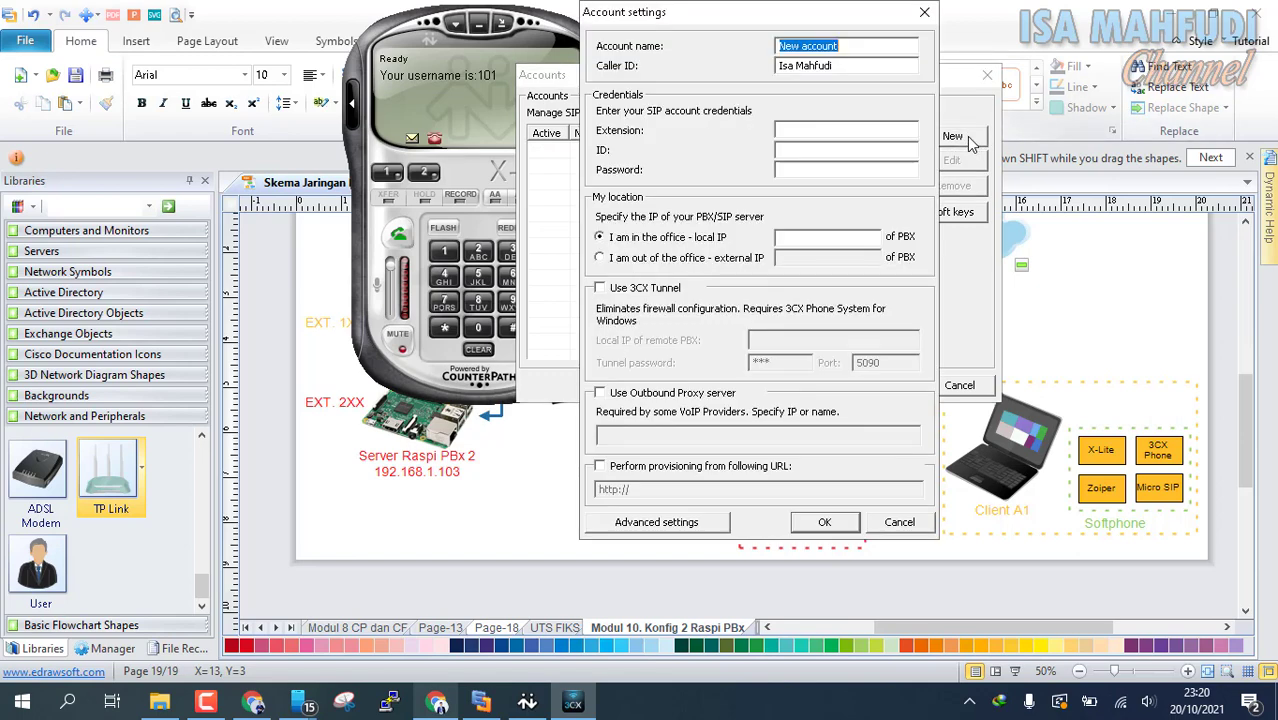
{"action": "type", "text": "C"}
{"action": "key", "text": "Tab"}
{"action": "key", "text": "Tab"}
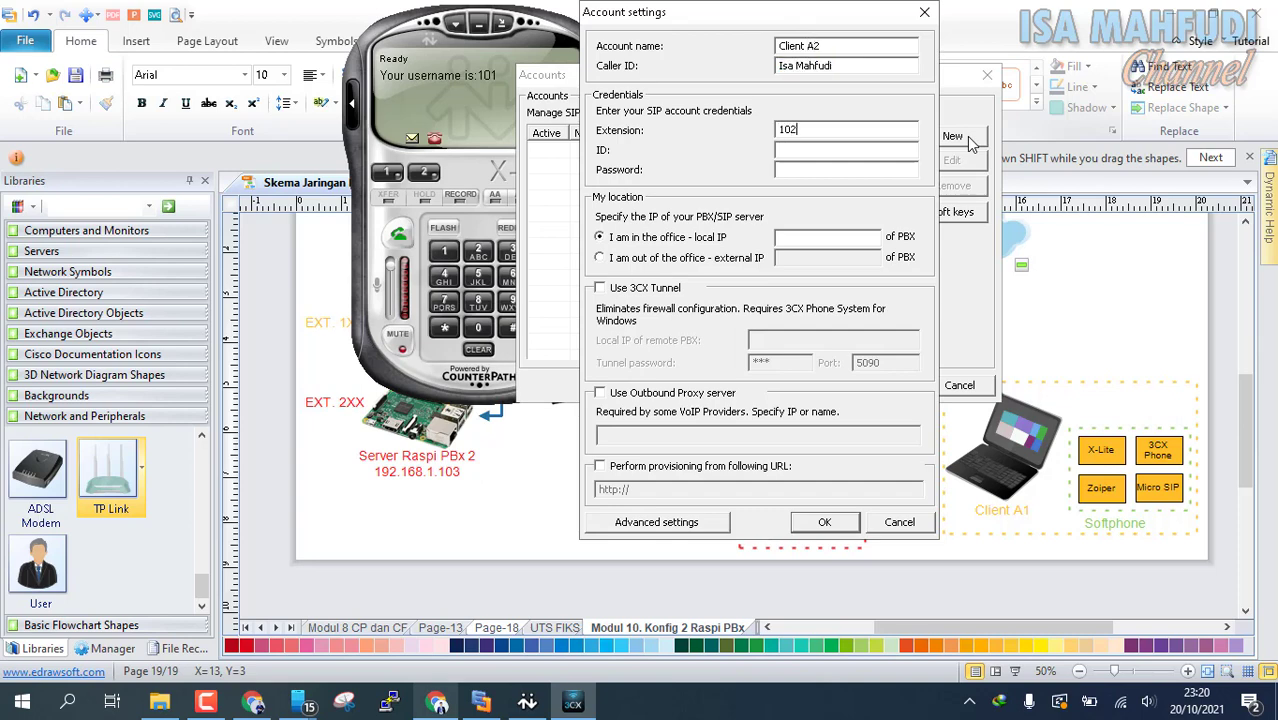
{"action": "key", "text": "Tab"}
{"action": "key", "text": "Tab"}
{"action": "type", "text": "192"}
{"action": "left_click", "coordinate": [831, 521]}
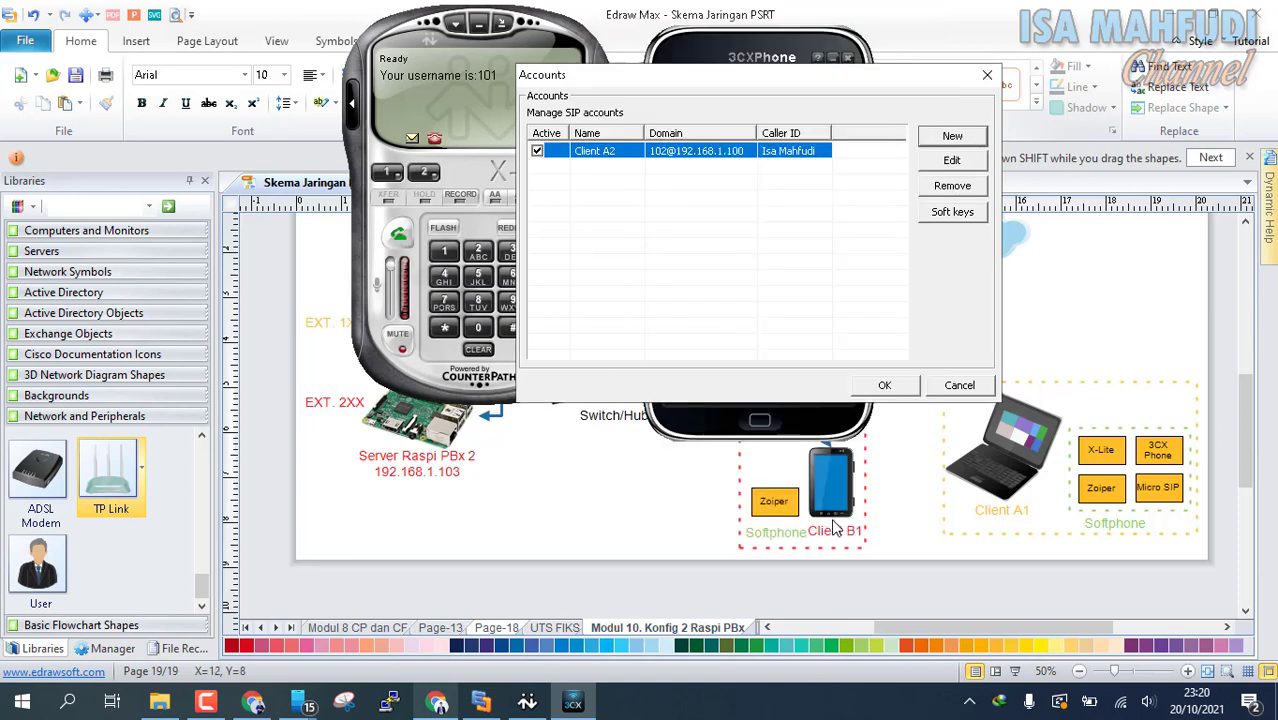
{"action": "left_click", "coordinate": [888, 385]}
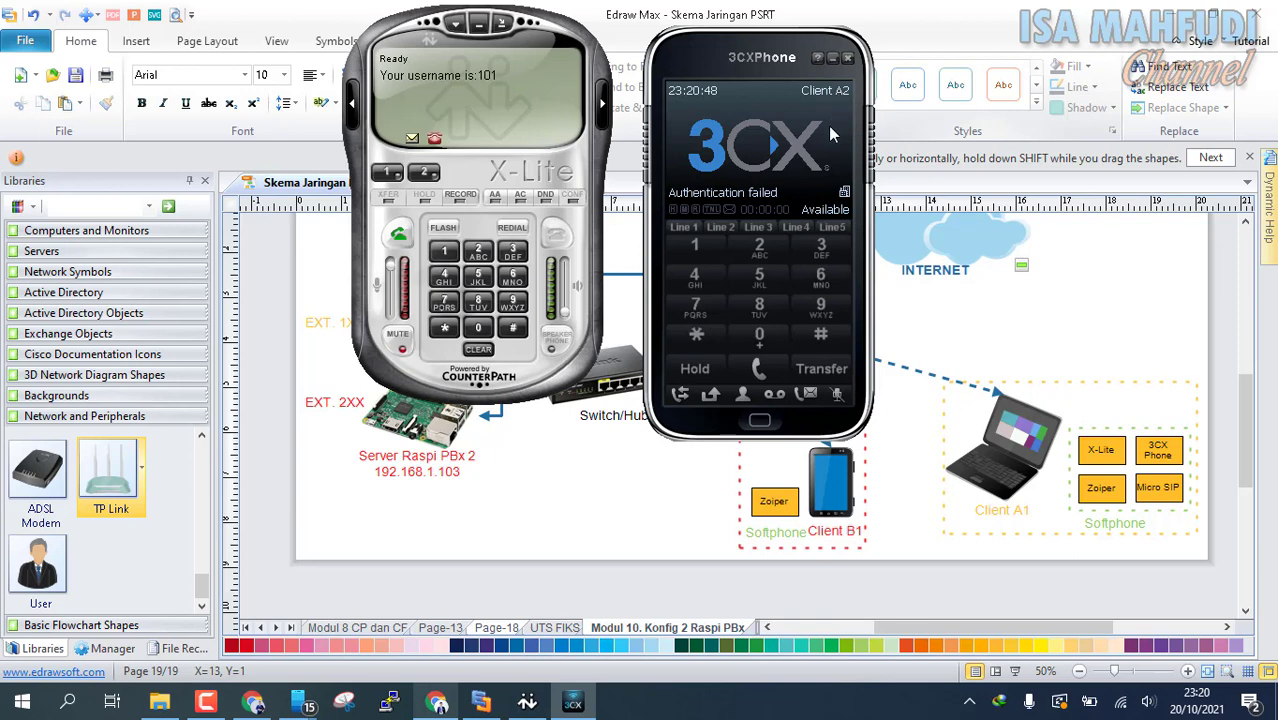
Edit the Client A2 account in 3CXPhone, enter its account password and save the settings
{"action": "left_click", "coordinate": [780, 139]}
{"action": "left_click", "coordinate": [786, 192]}
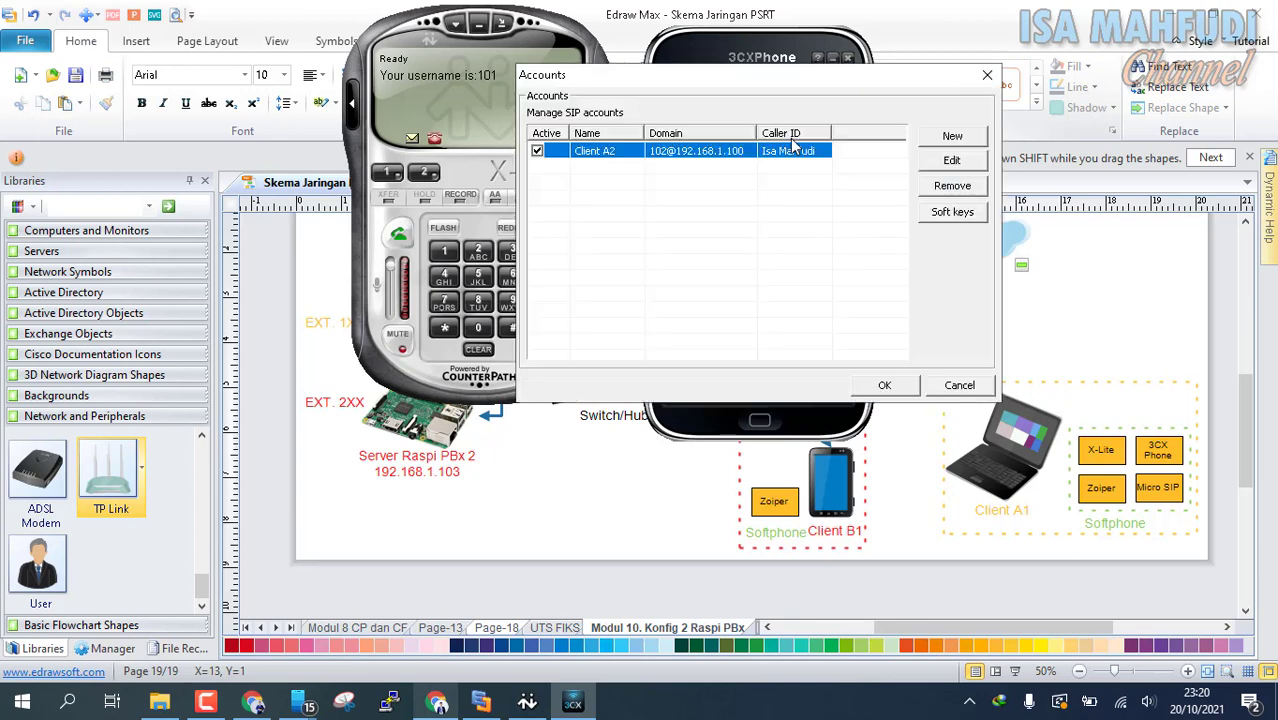
{"action": "double_click", "coordinate": [715, 152]}
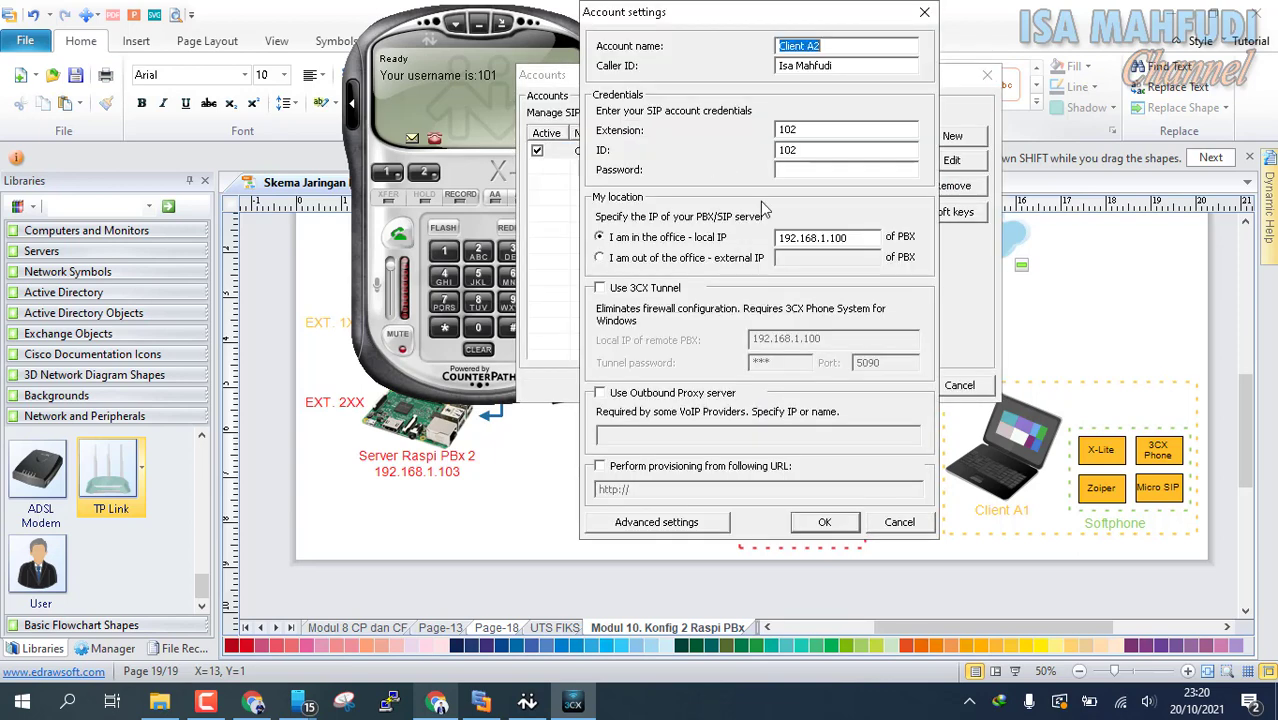
{"action": "left_click", "coordinate": [833, 170]}
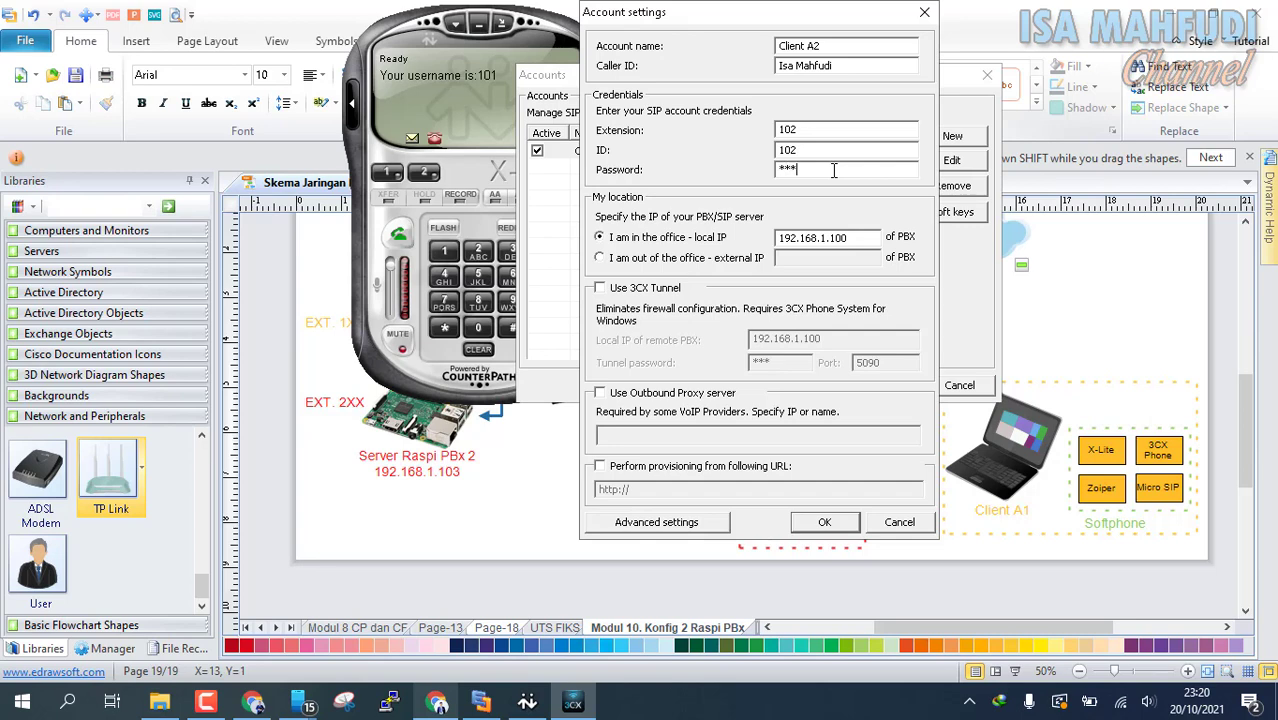
{"action": "left_click", "coordinate": [851, 520]}
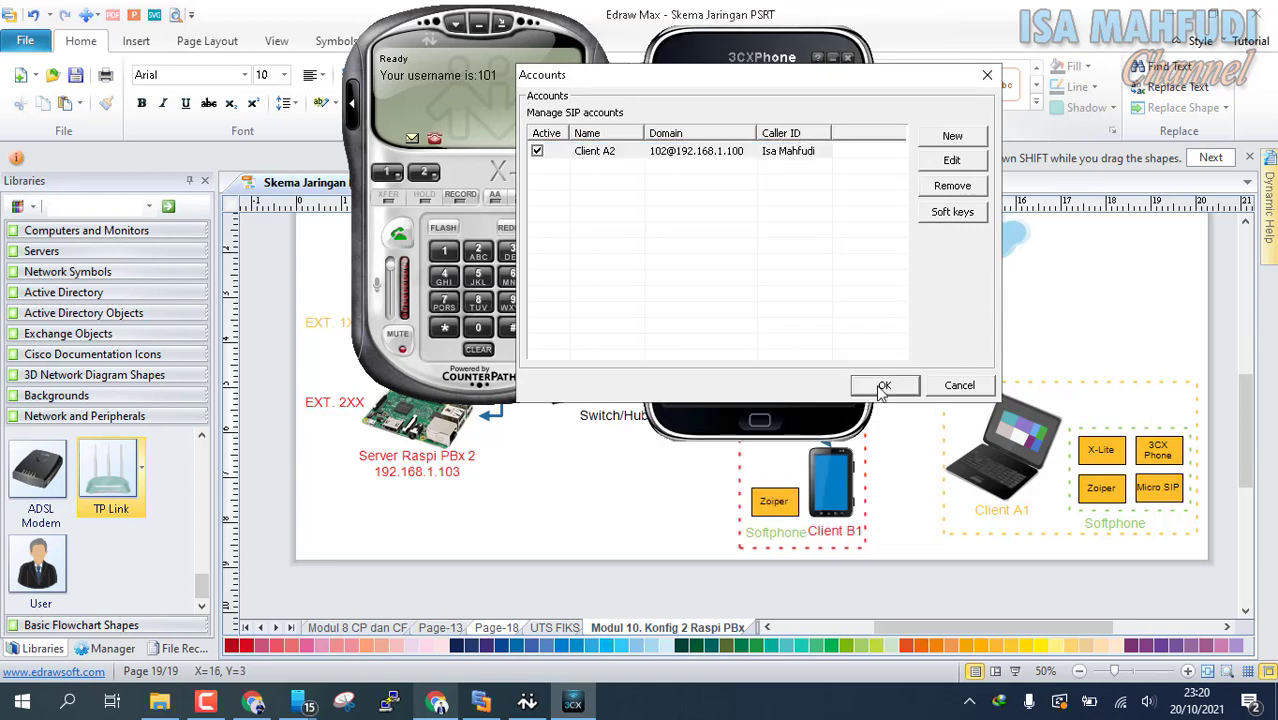
{"action": "left_click", "coordinate": [884, 385]}
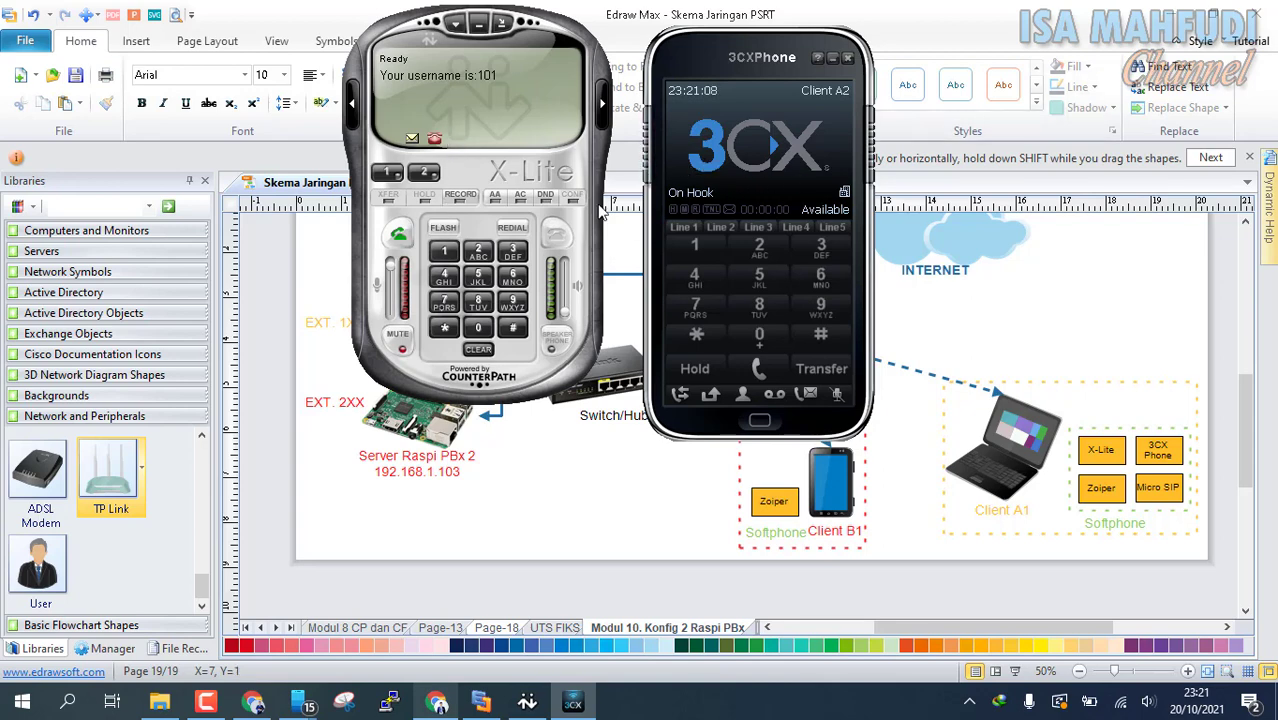
Call extension 101 from 3CXPhone to test the connection to X-Lite, and hang up
{"action": "left_click", "coordinate": [694, 247]}
{"action": "left_click", "coordinate": [758, 335]}
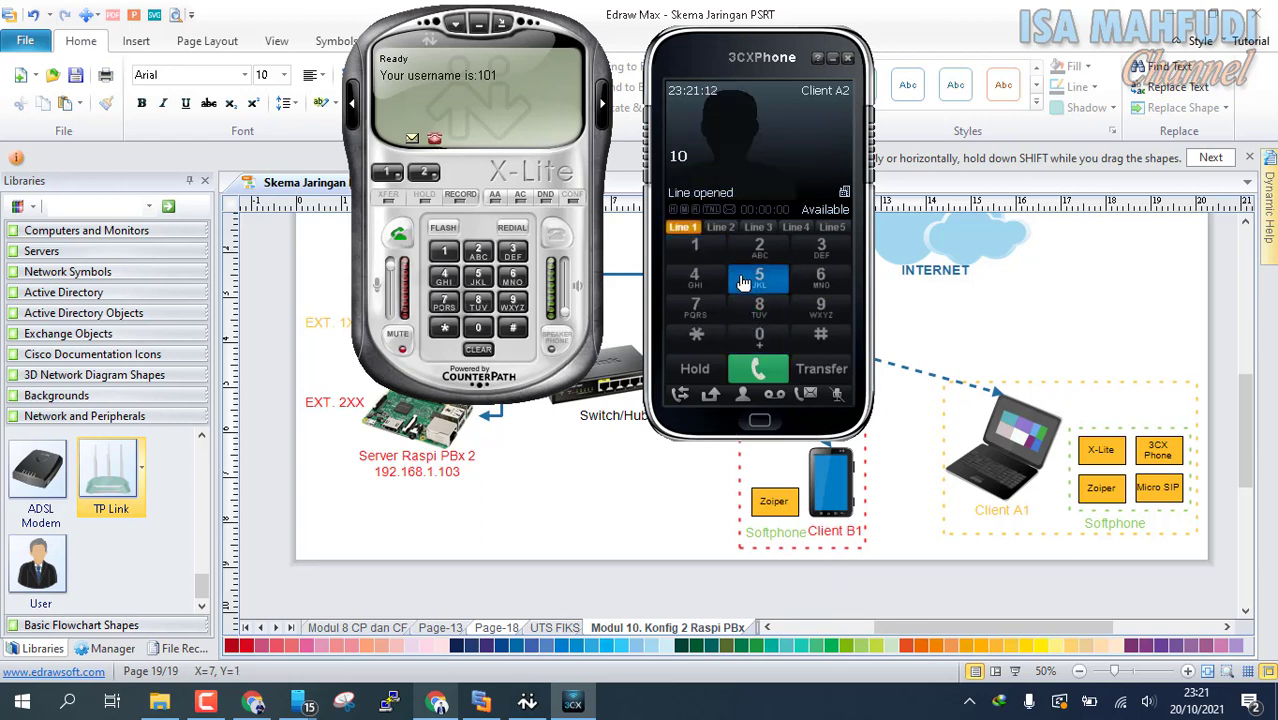
{"action": "left_click", "coordinate": [706, 250]}
{"action": "left_click", "coordinate": [771, 379]}
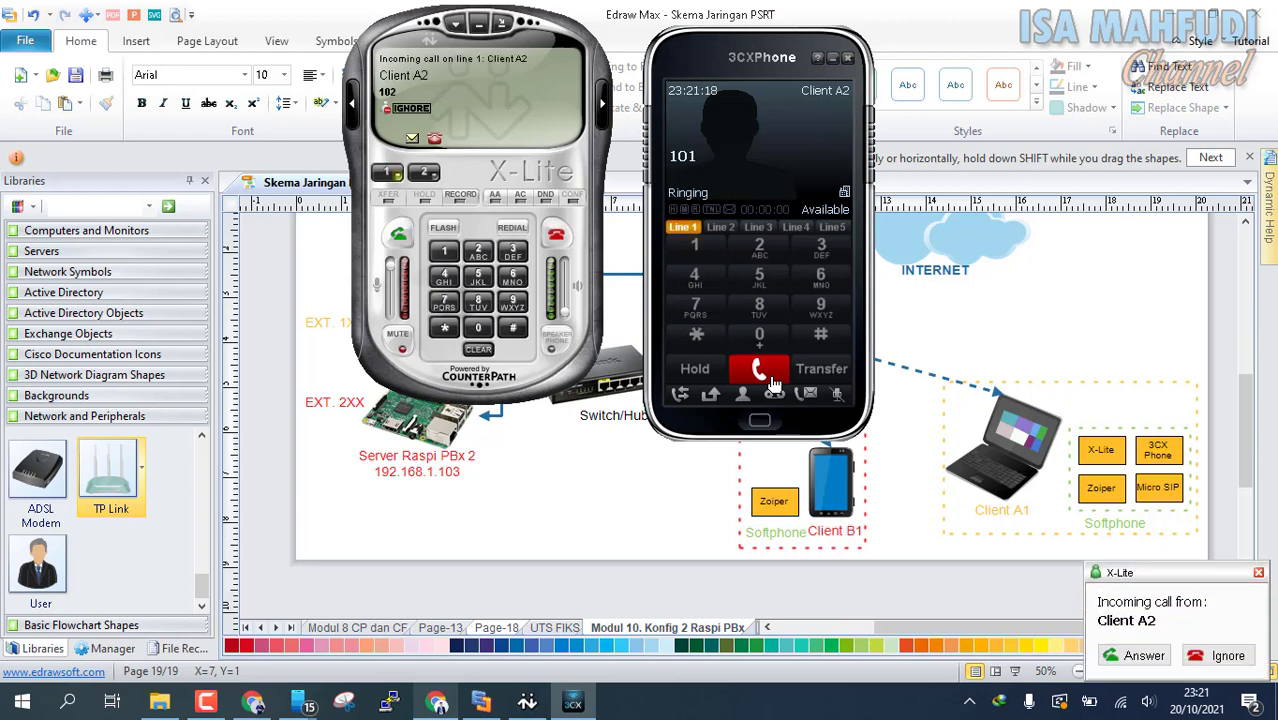
{"action": "left_click", "coordinate": [772, 378]}
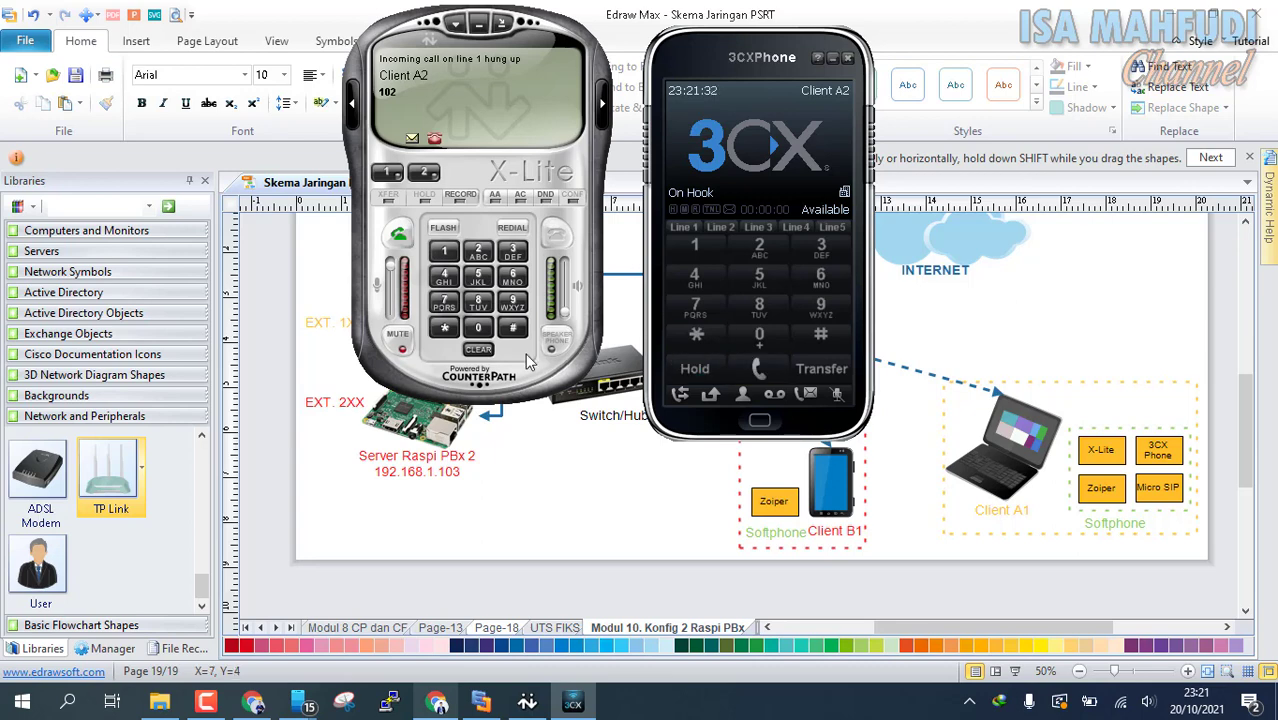
{"action": "type", "text": "2"}
{"action": "left_click", "coordinate": [759, 247]}
{"action": "left_click", "coordinate": [759, 334]}
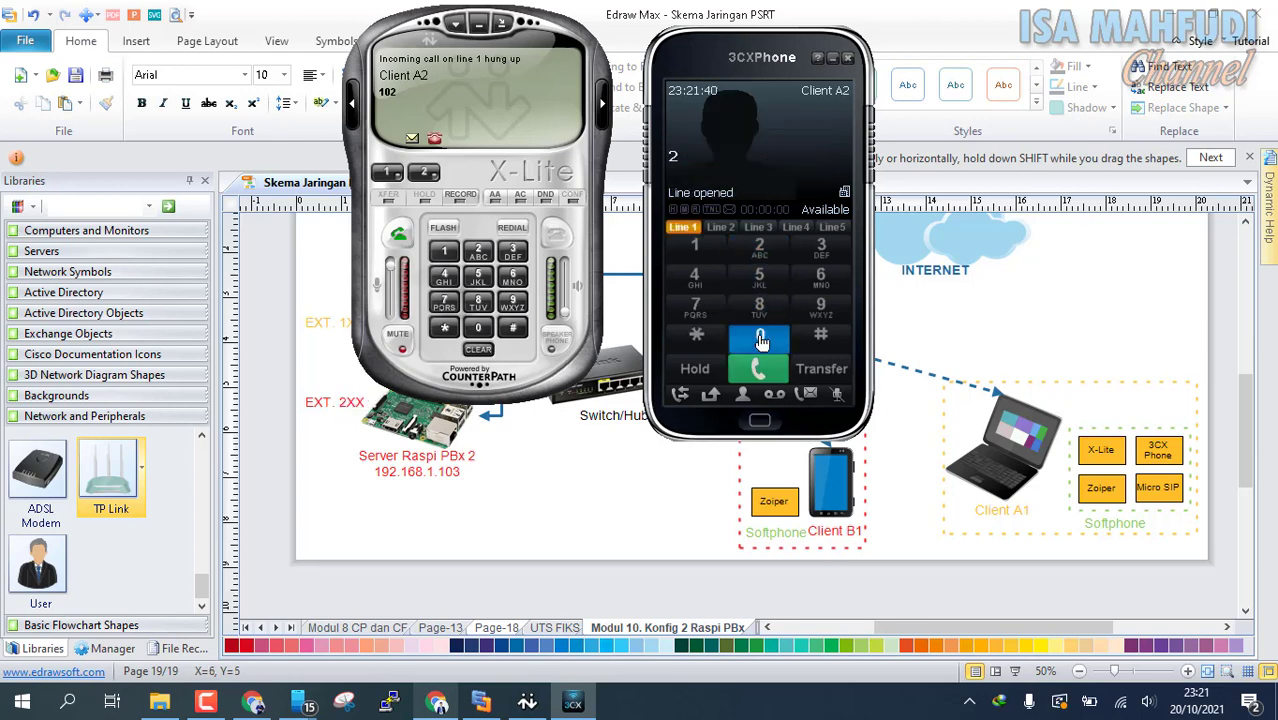
{"action": "left_click", "coordinate": [695, 247]}
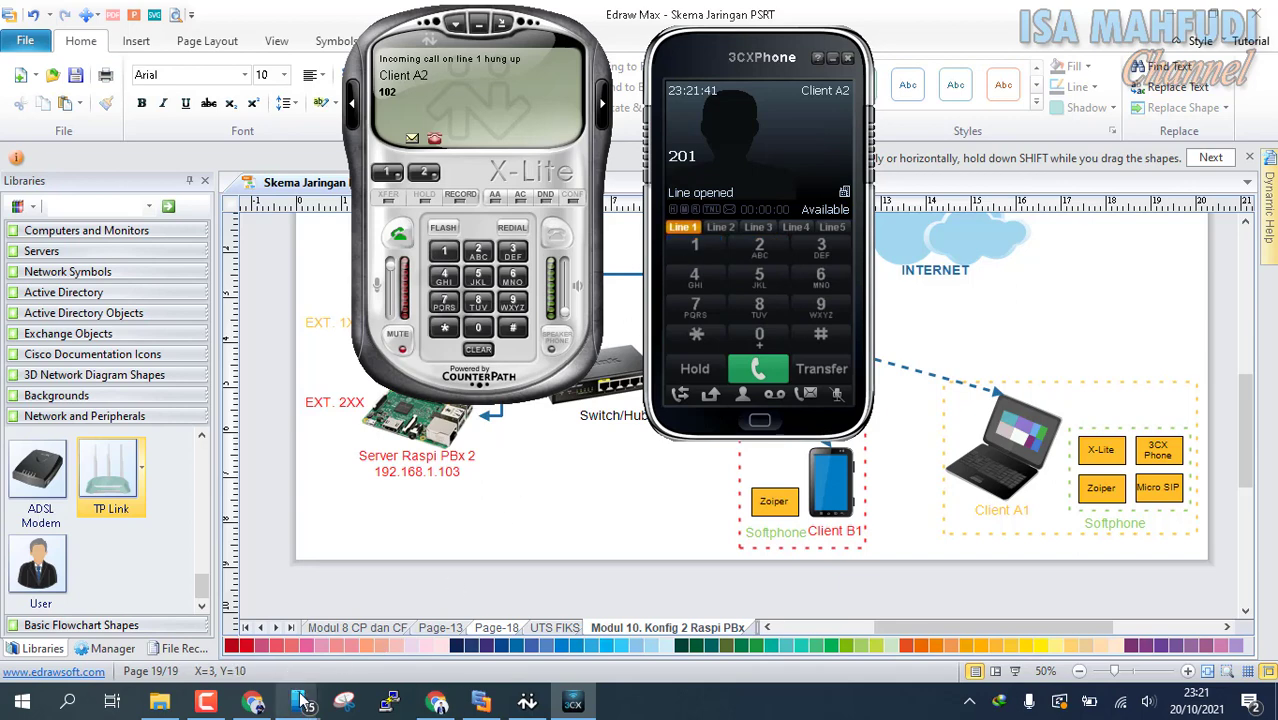
Switch to the linked Galaxy A50s phone window and display the phone's screen on the desktop
{"action": "mouse_move", "coordinate": [298, 703]}
{"action": "left_click", "coordinate": [251, 600]}
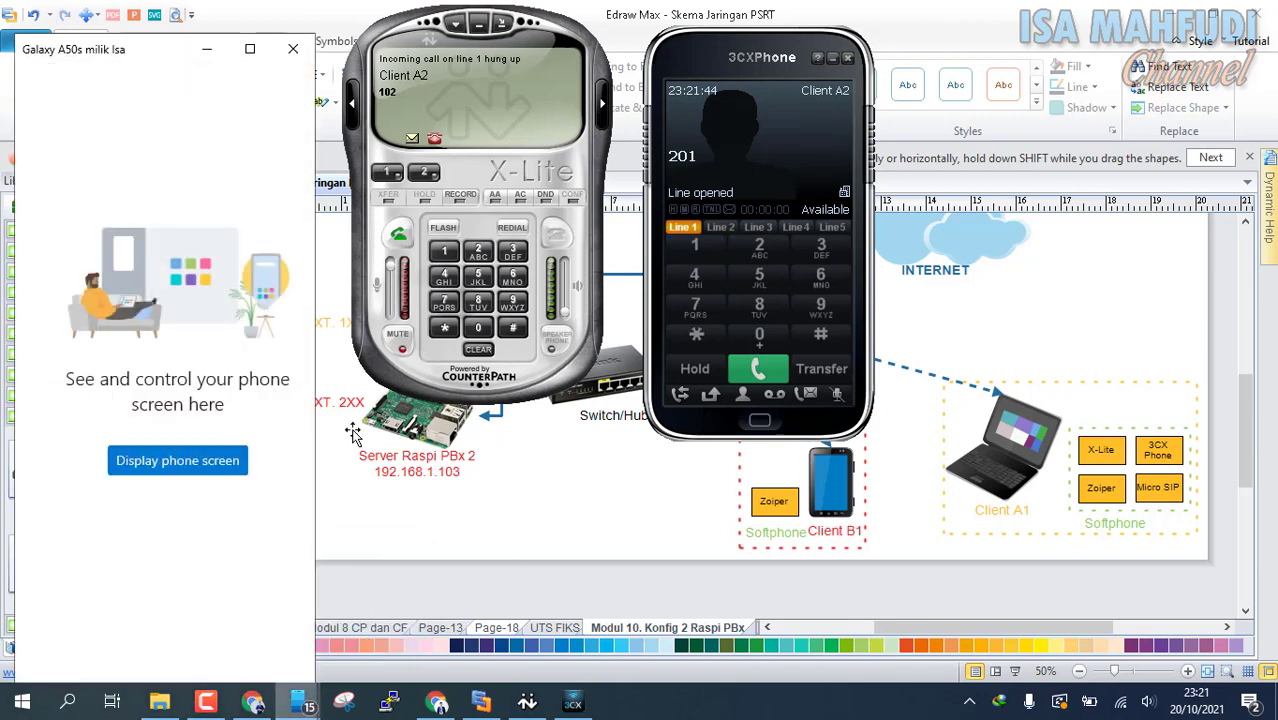
{"action": "left_click", "coordinate": [201, 464]}
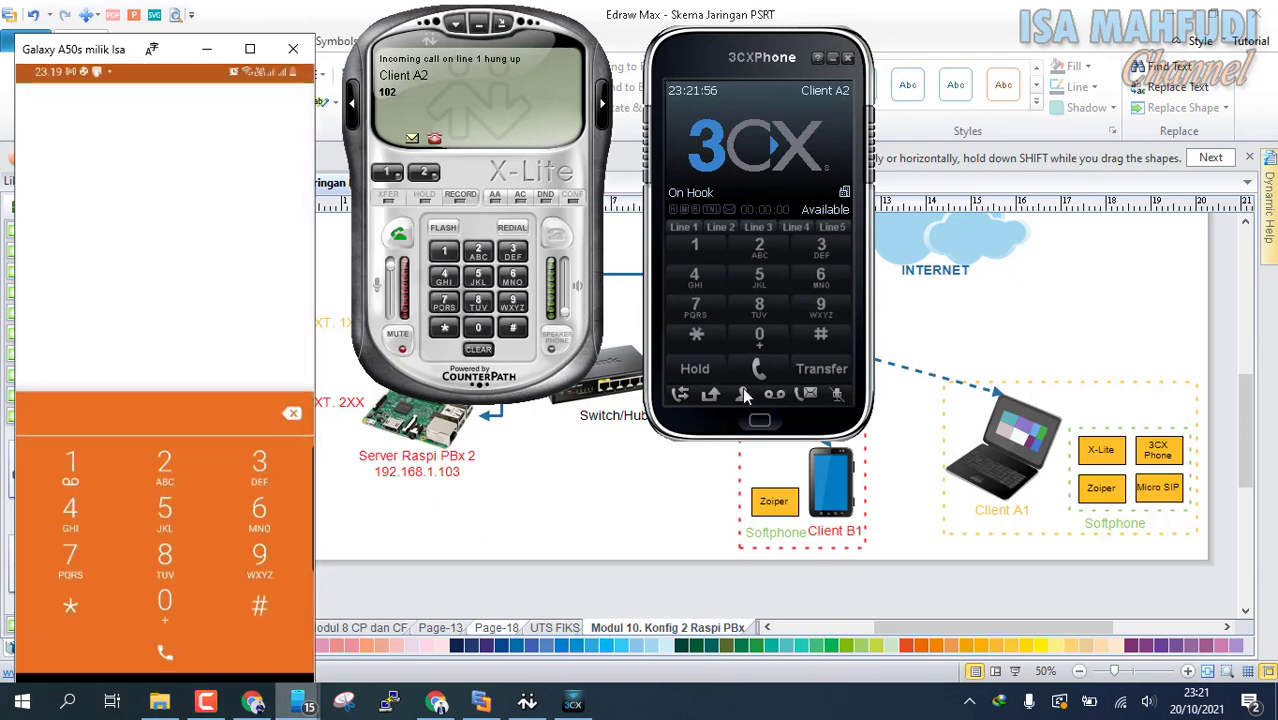
Call extension 201 from 3CXPhone to test the route to the 192.168.1.103 server
{"action": "left_click", "coordinate": [766, 245]}
{"action": "left_click", "coordinate": [768, 342]}
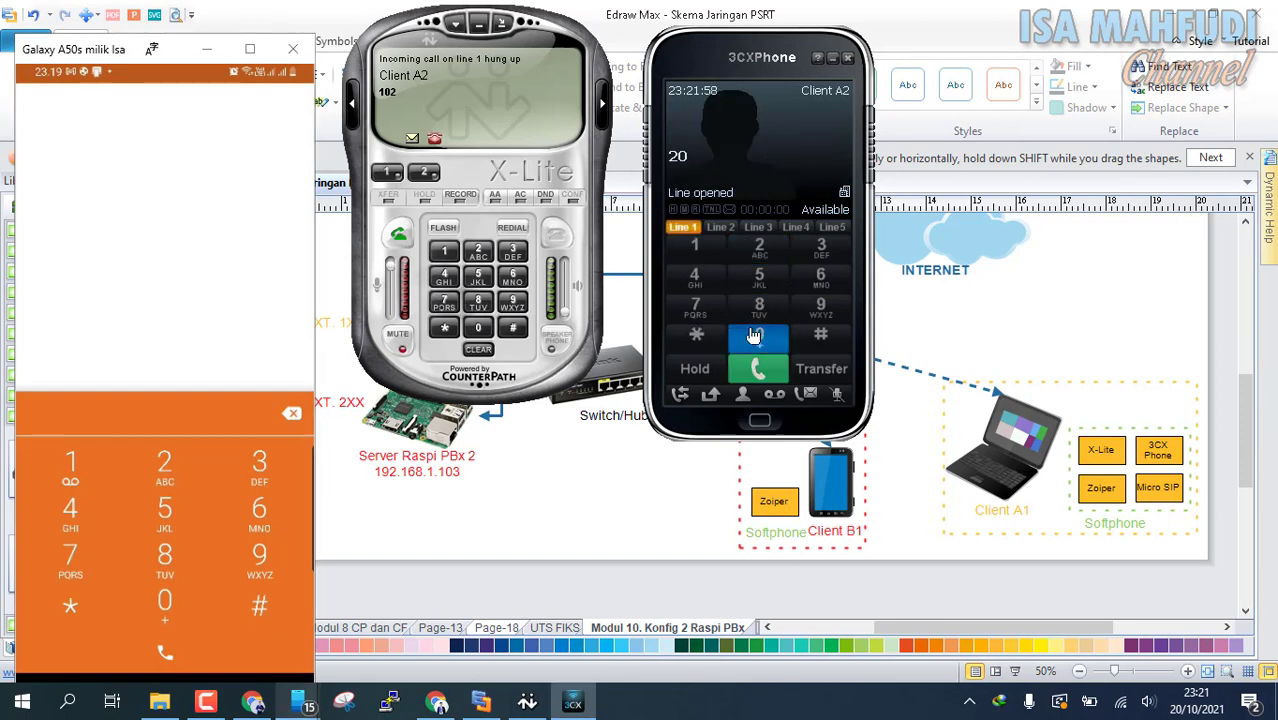
{"action": "left_click", "coordinate": [710, 258]}
{"action": "left_click", "coordinate": [763, 376]}
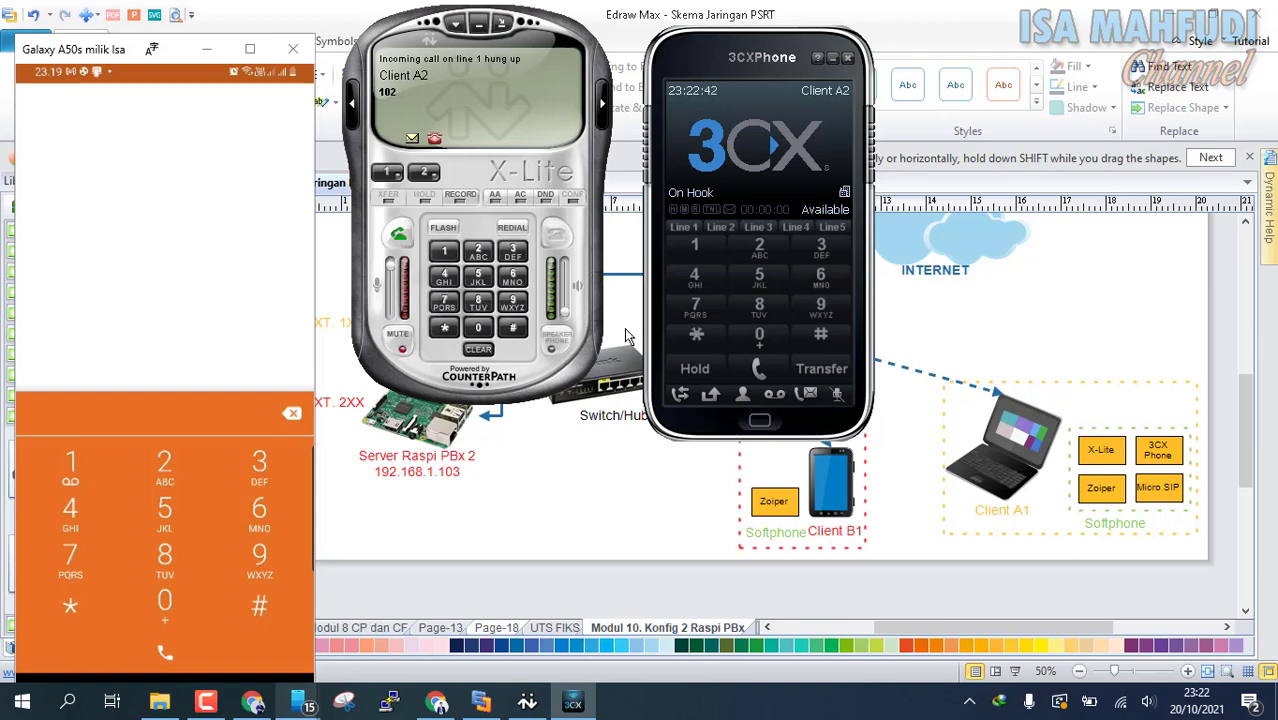
Answer the incoming call from Client B1 (201) on line 1 of 3CXPhone
{"action": "left_click", "coordinate": [673, 230]}
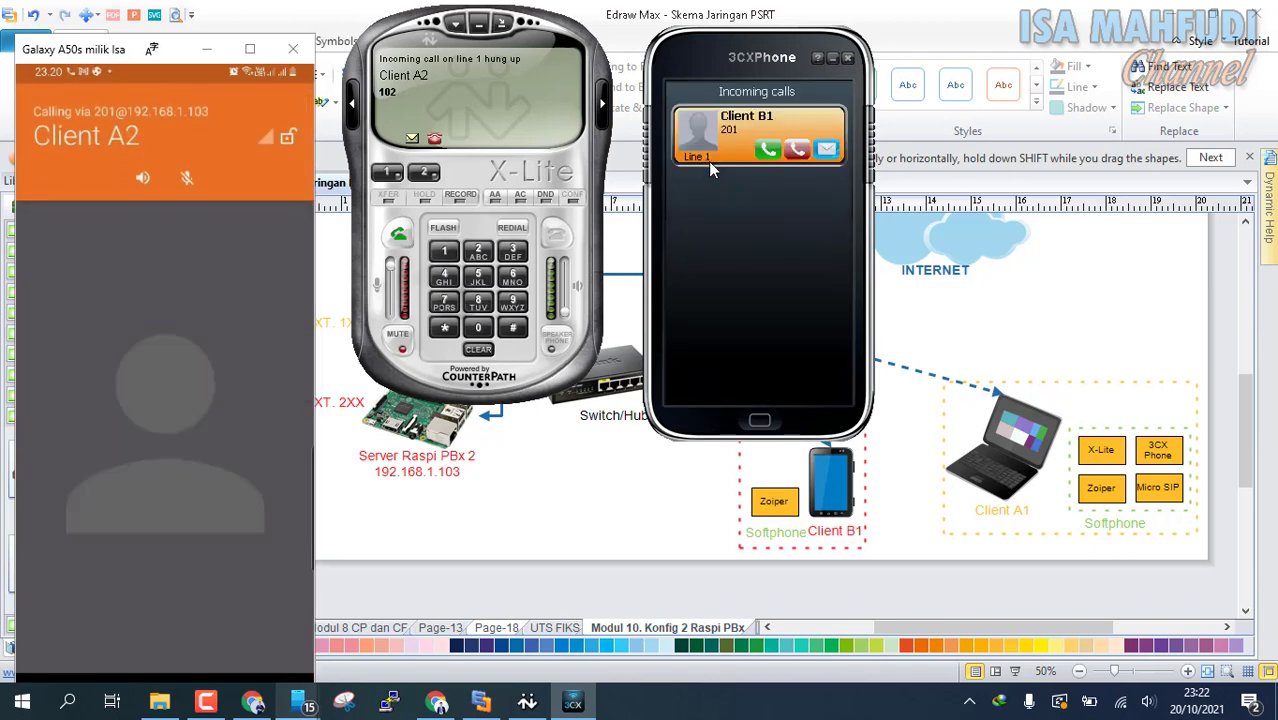
{"action": "left_click", "coordinate": [767, 154]}
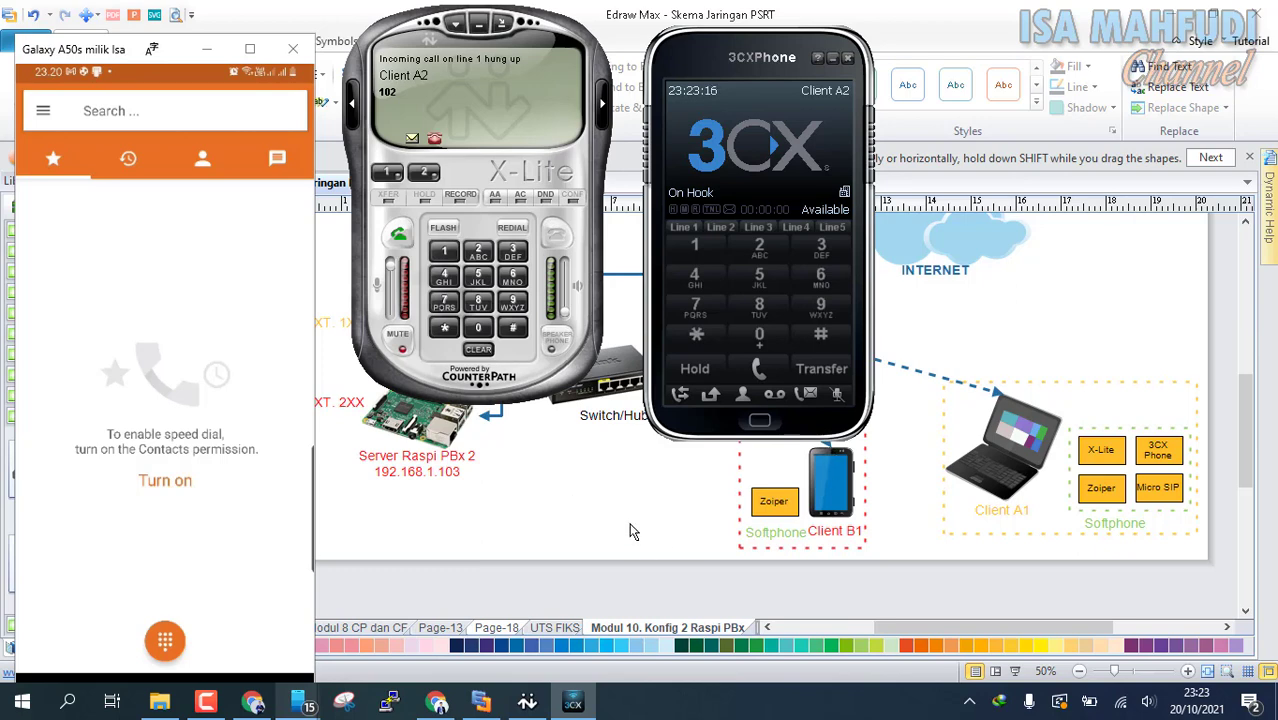
Switch to Chrome and start adding a SIP (chan_sip) trunk on the 192.168.1.103 FreePBX server
{"action": "mouse_move", "coordinate": [425, 714]}
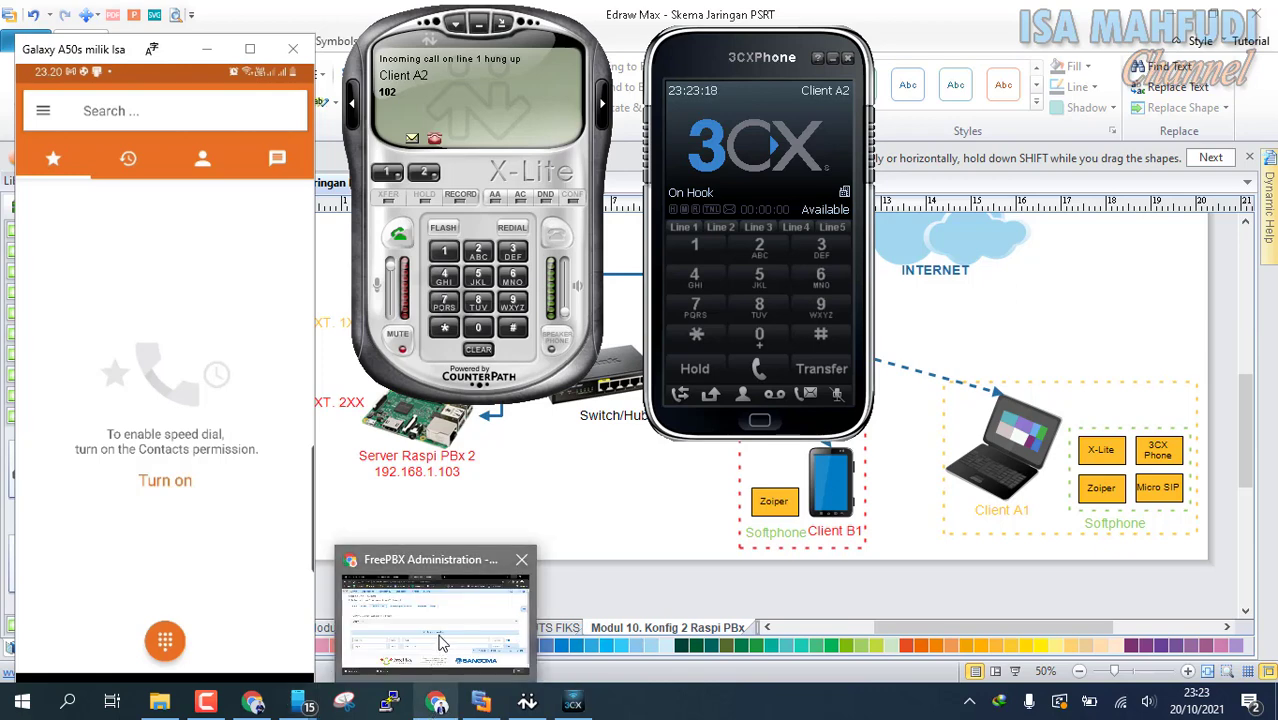
{"action": "left_click", "coordinate": [447, 690]}
{"action": "mouse_move", "coordinate": [250, 128]}
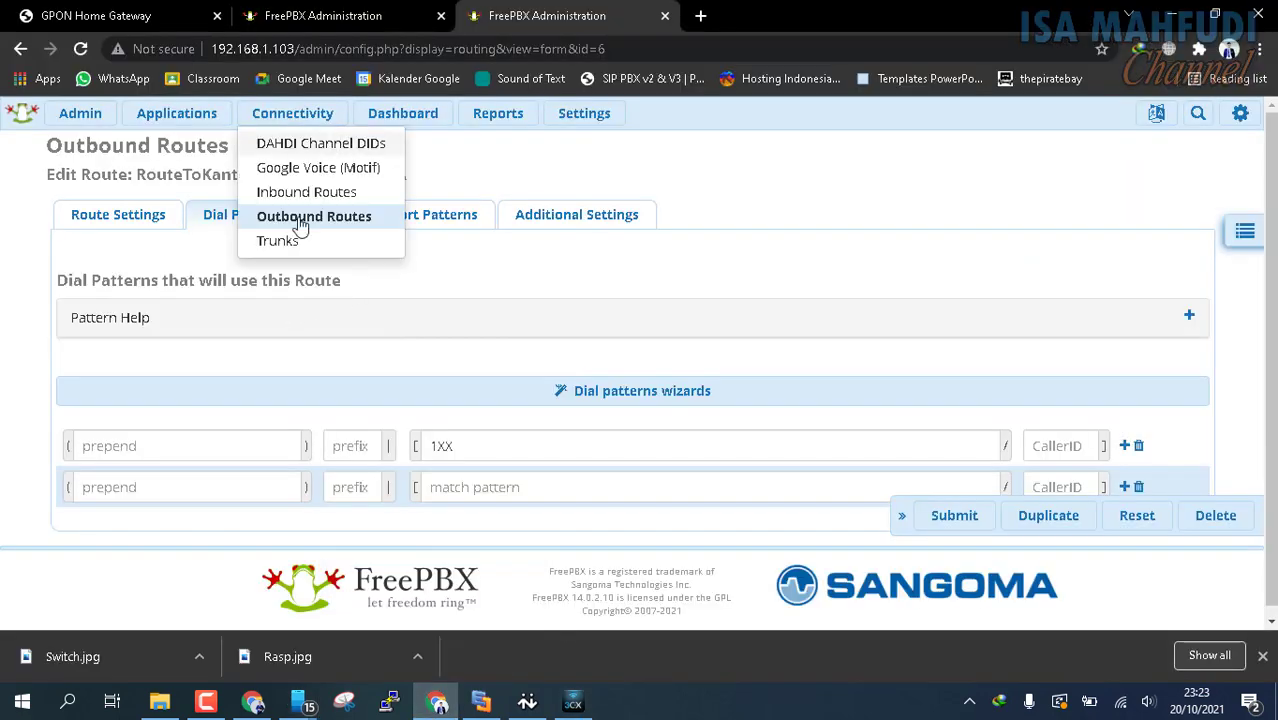
{"action": "left_click", "coordinate": [282, 250]}
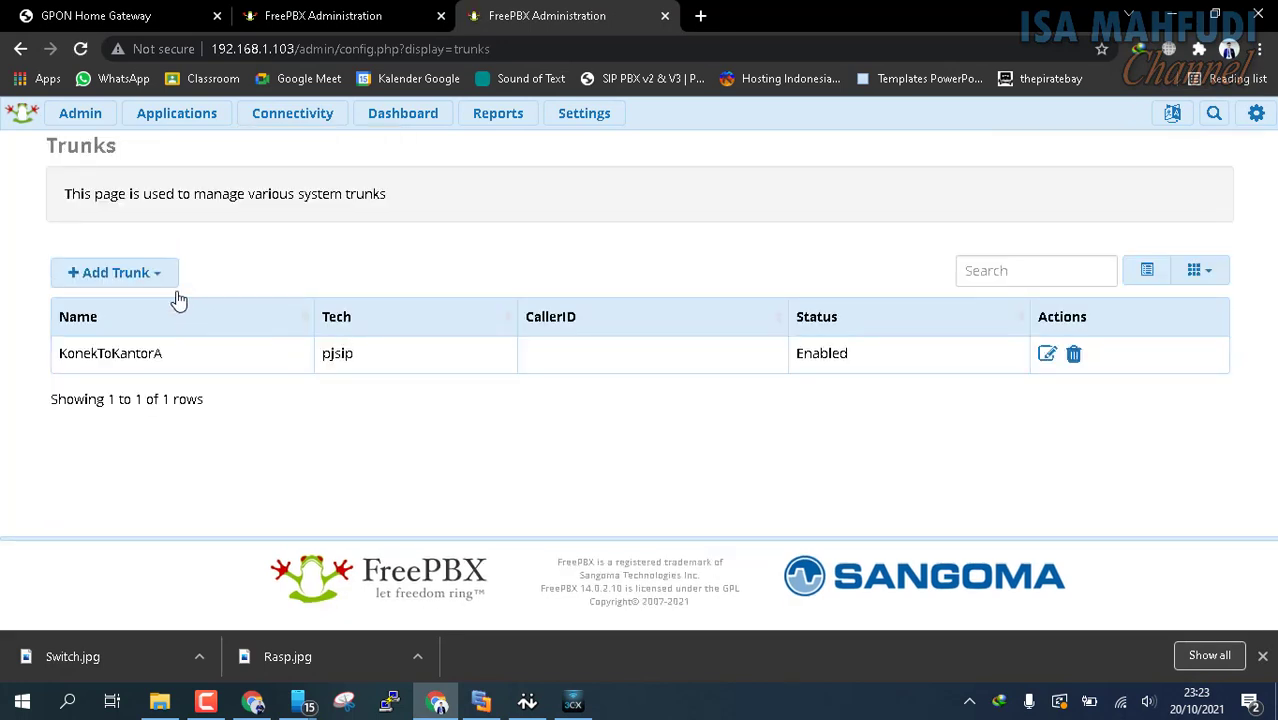
{"action": "left_click", "coordinate": [160, 274]}
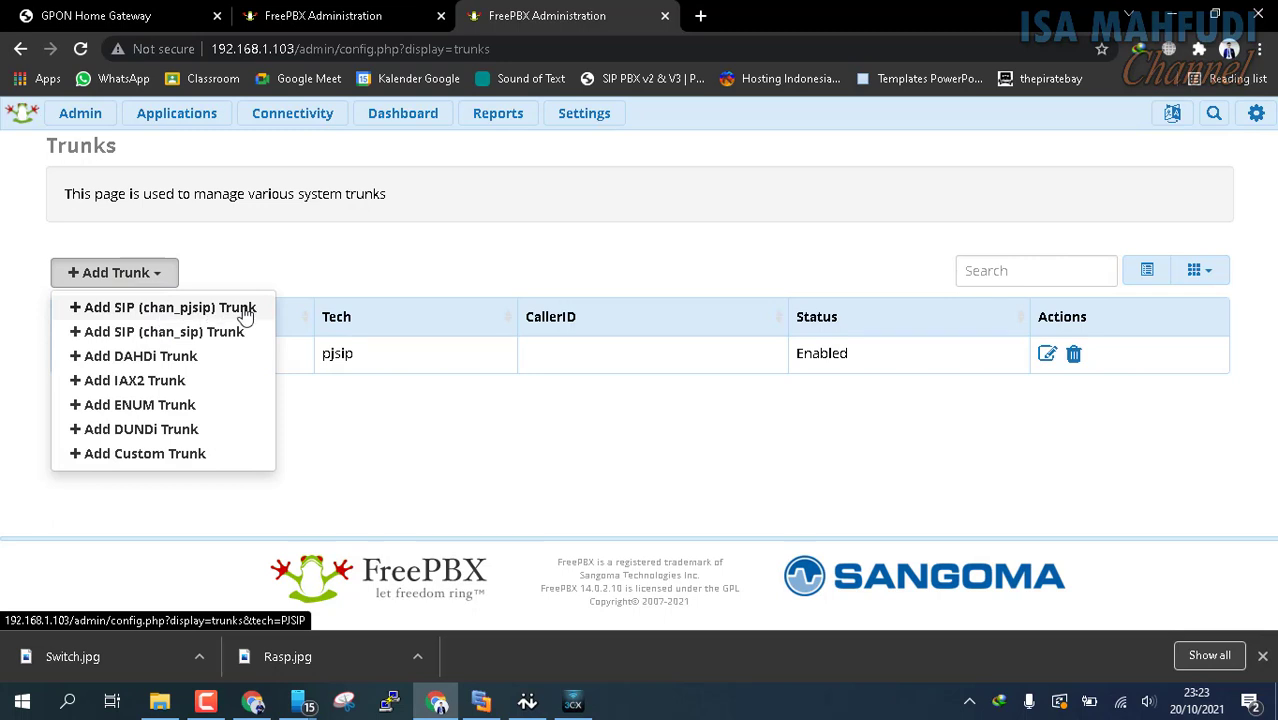
{"action": "left_click", "coordinate": [178, 334]}
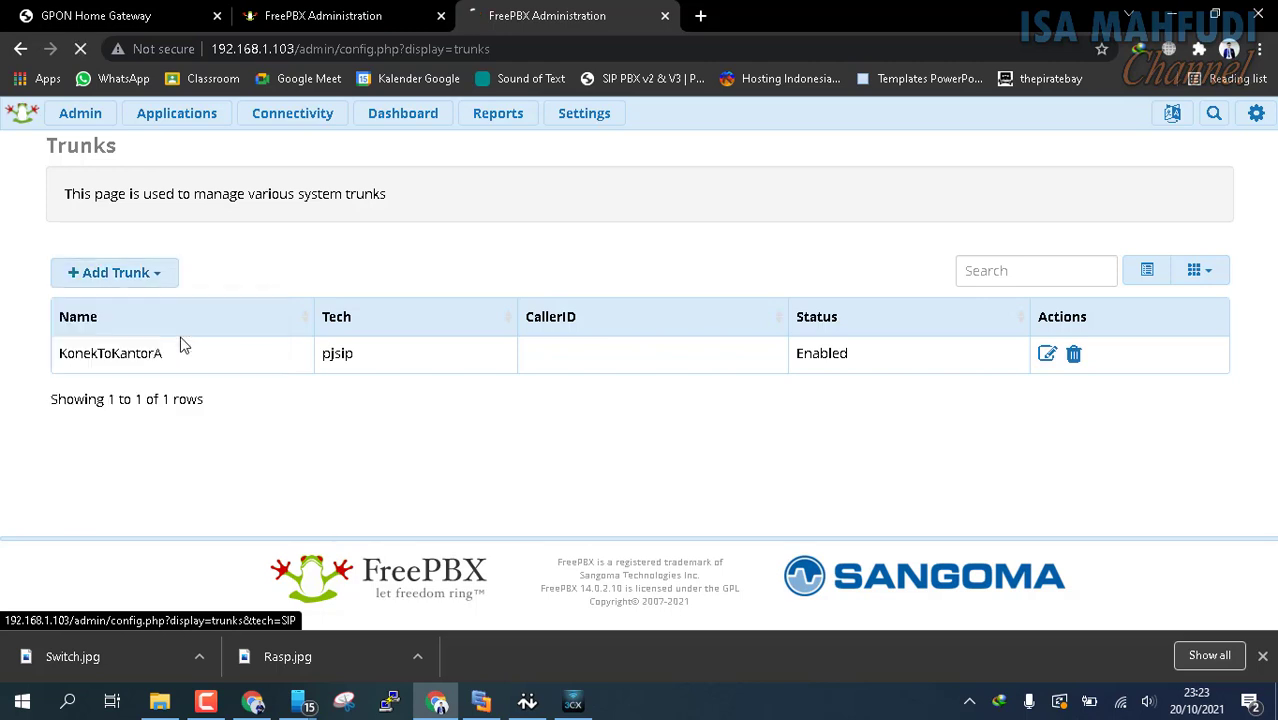
Start adding a SIP (chan_sip) trunk on the 192.168.1.100 FreePBX server
{"action": "left_click", "coordinate": [430, 10]}
{"action": "left_click", "coordinate": [274, 117]}
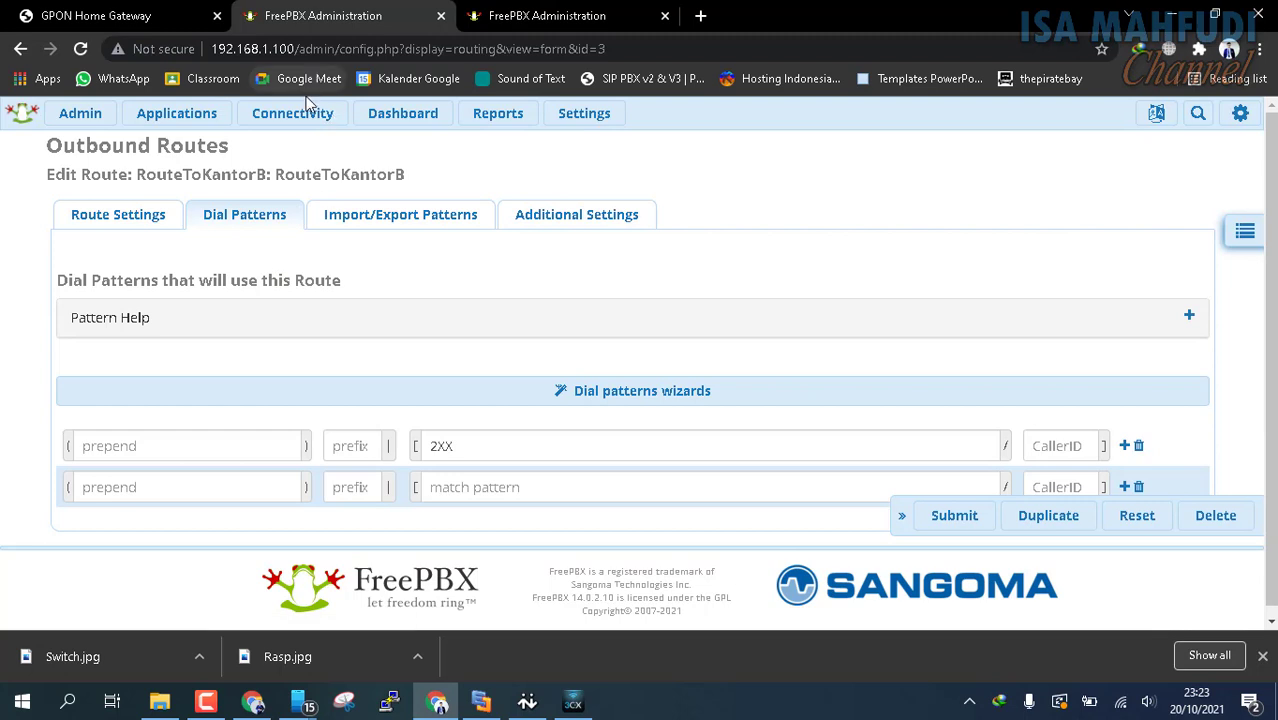
{"action": "mouse_move", "coordinate": [306, 115]}
{"action": "left_click", "coordinate": [289, 244]}
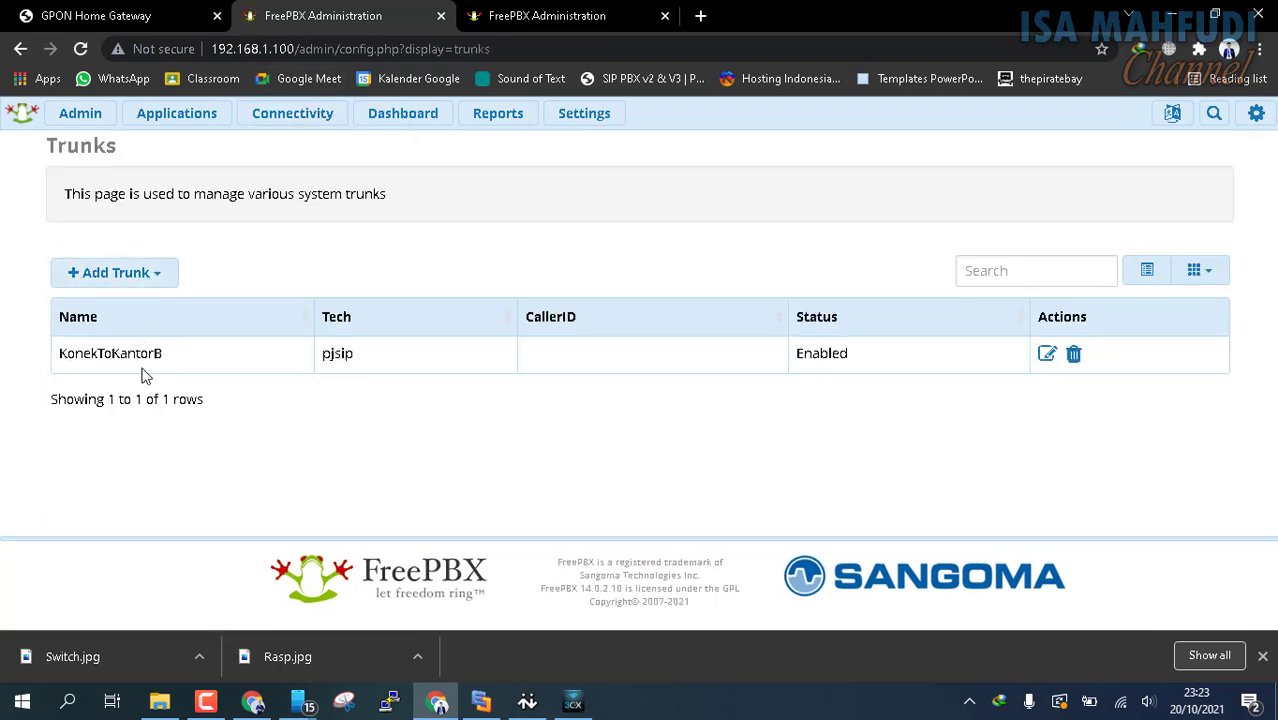
{"action": "left_click", "coordinate": [104, 279]}
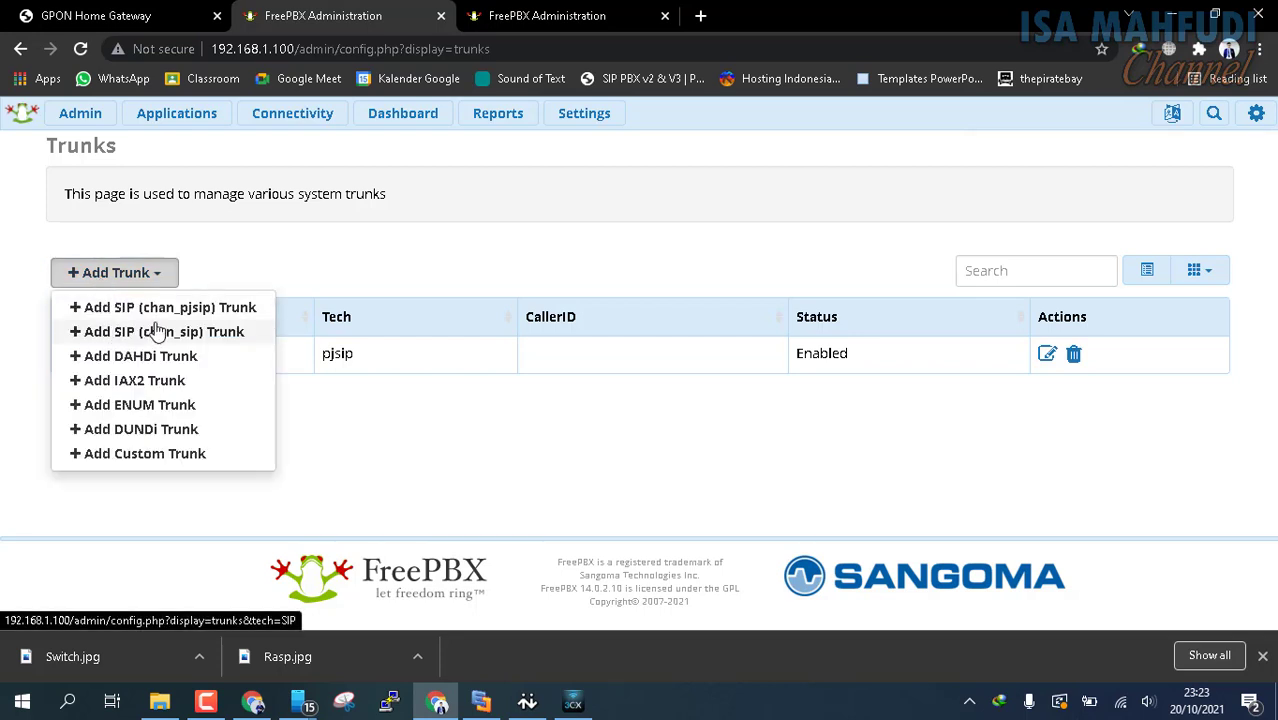
{"action": "left_click", "coordinate": [208, 332]}
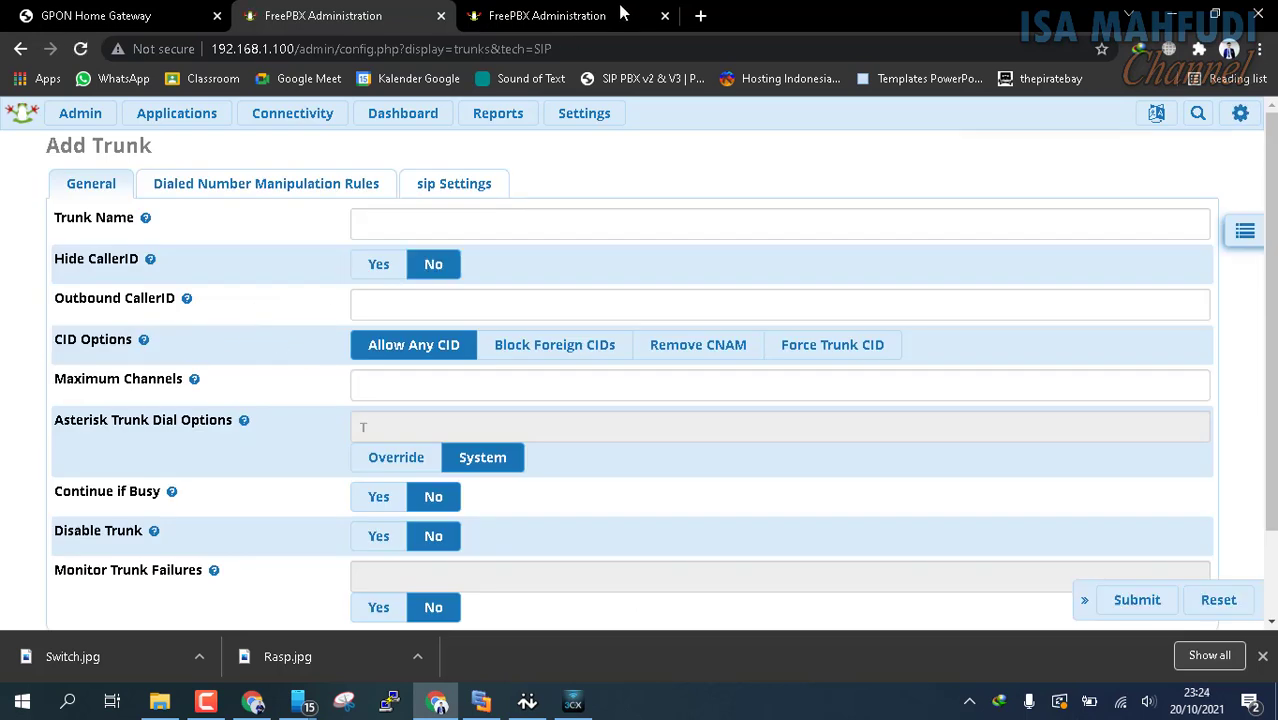
Name the new trunk KonekToKantorBVers2 in its general settings
{"action": "left_click", "coordinate": [441, 223]}
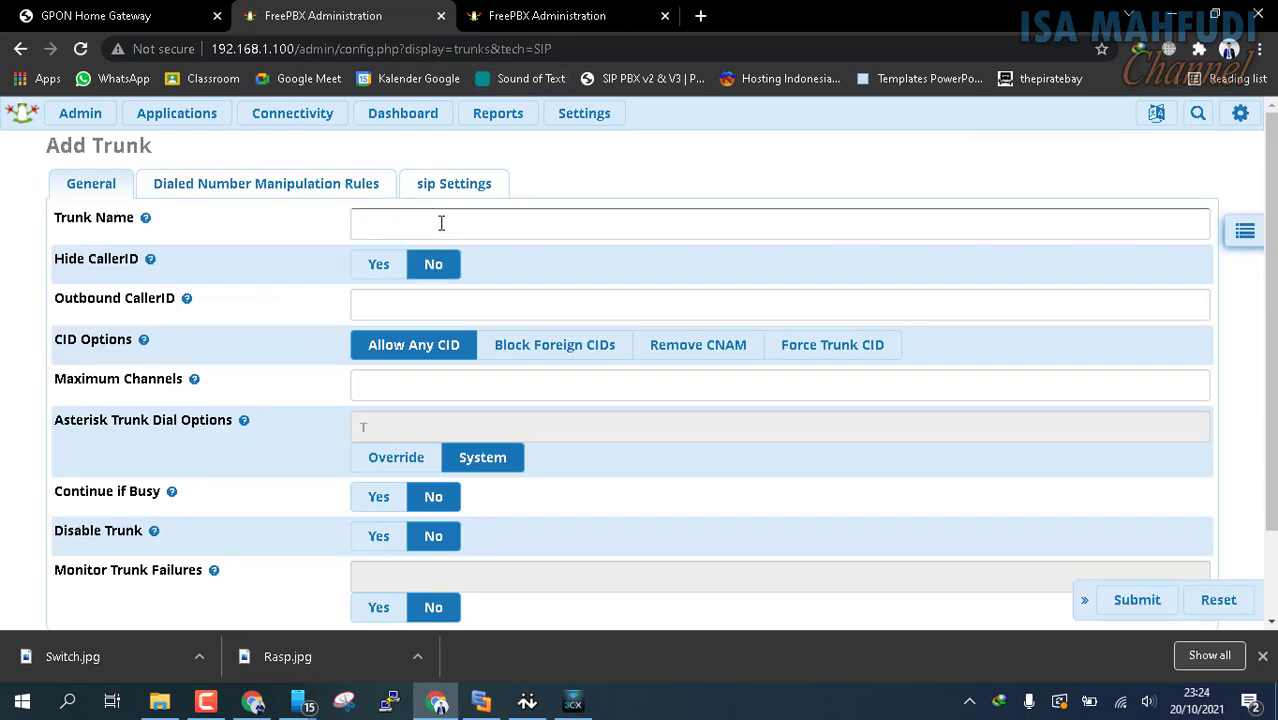
{"action": "left_click", "coordinate": [441, 223]}
{"action": "type", "text": "KonekToKantorBVers2"}
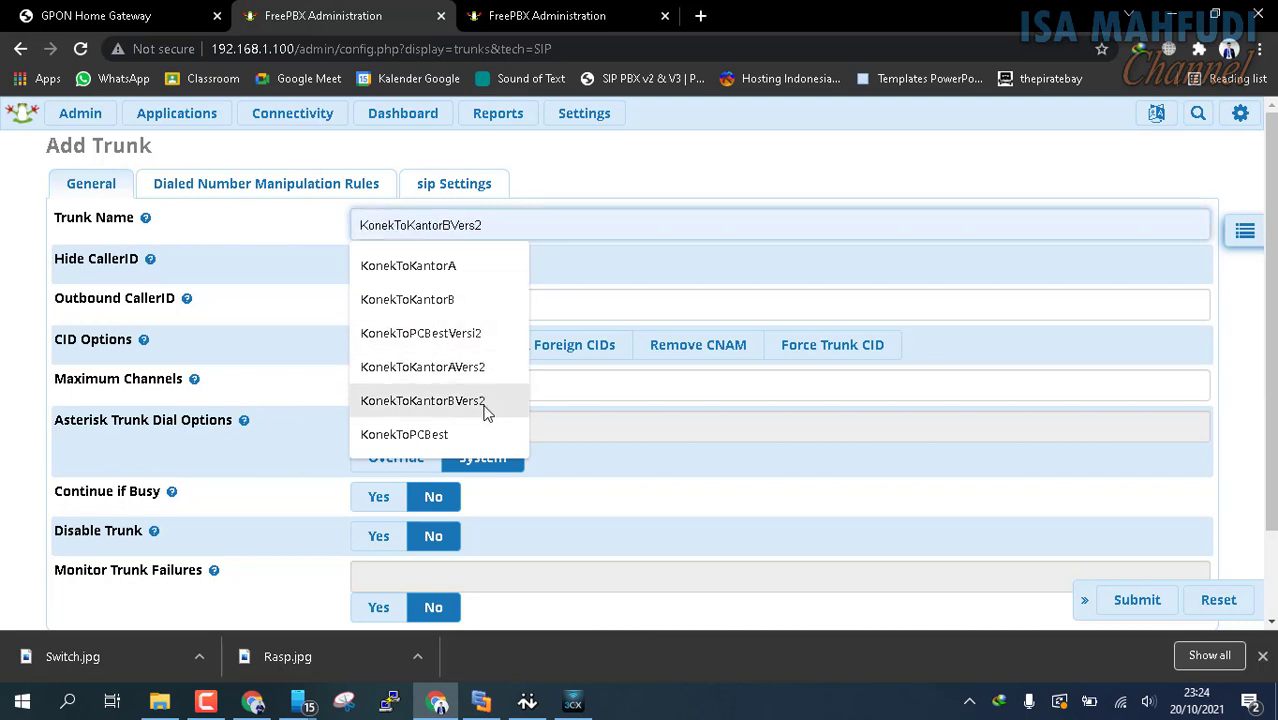
{"action": "left_click", "coordinate": [484, 402]}
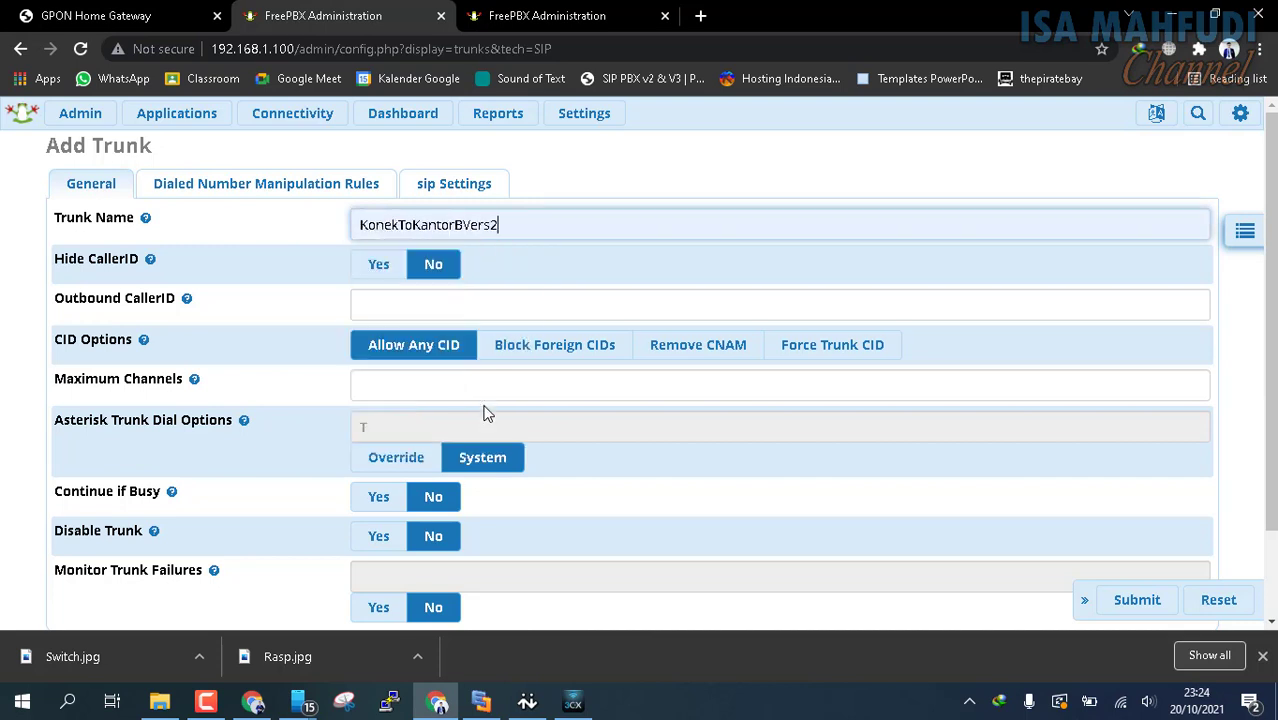
{"action": "scroll", "coordinate": [523, 225], "scroll_direction": "down", "scroll_amount": 2}
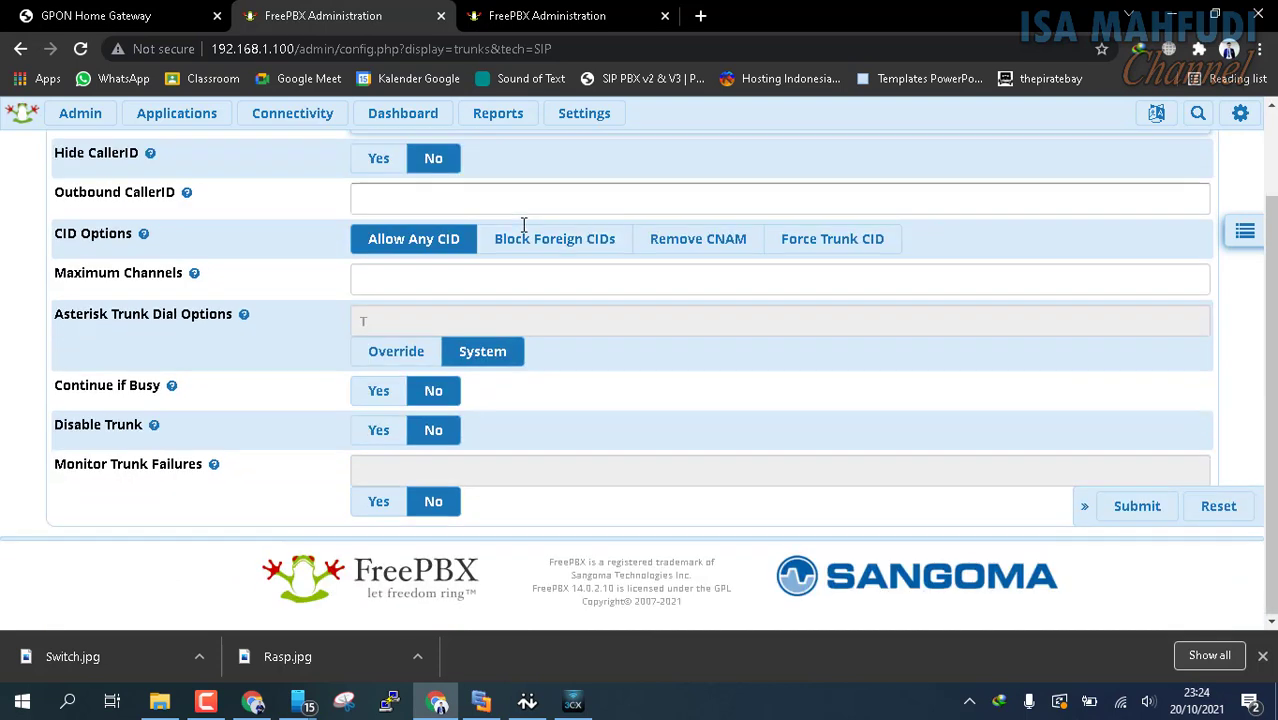
{"action": "mouse_move", "coordinate": [178, 374]}
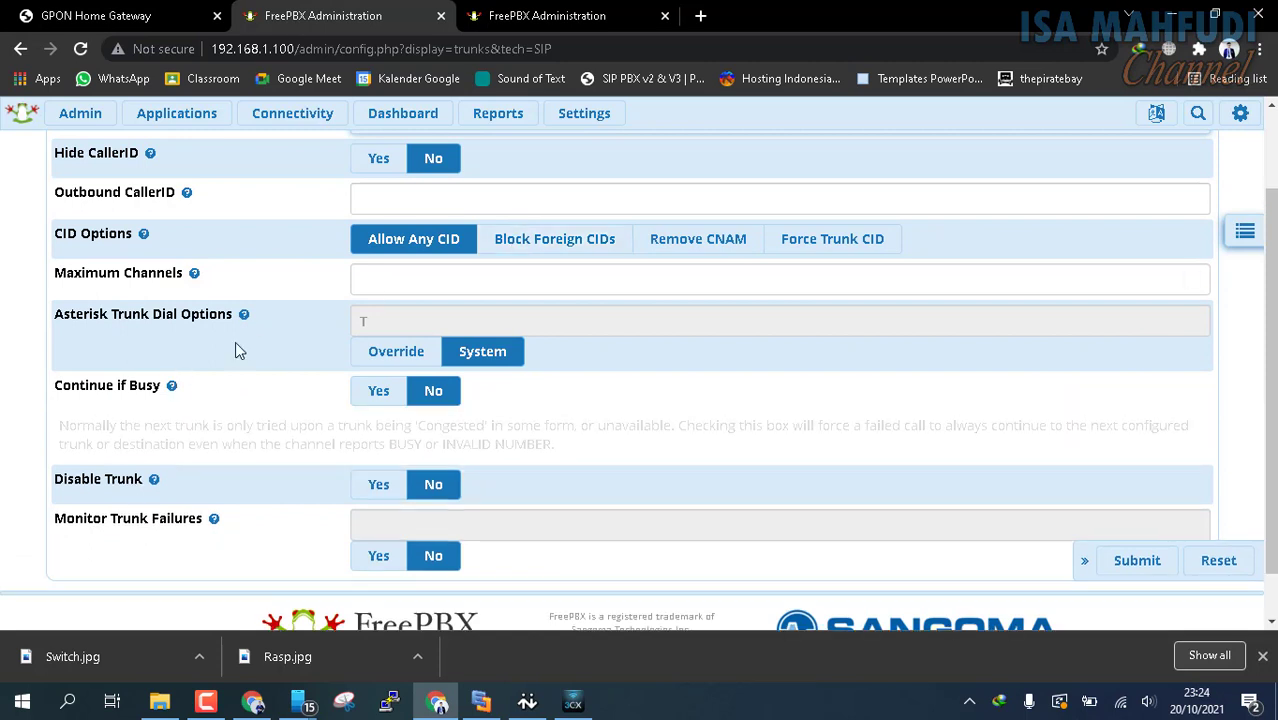
{"action": "scroll", "coordinate": [839, 434], "scroll_direction": "up", "scroll_amount": 1}
{"action": "mouse_move", "coordinate": [178, 128]}
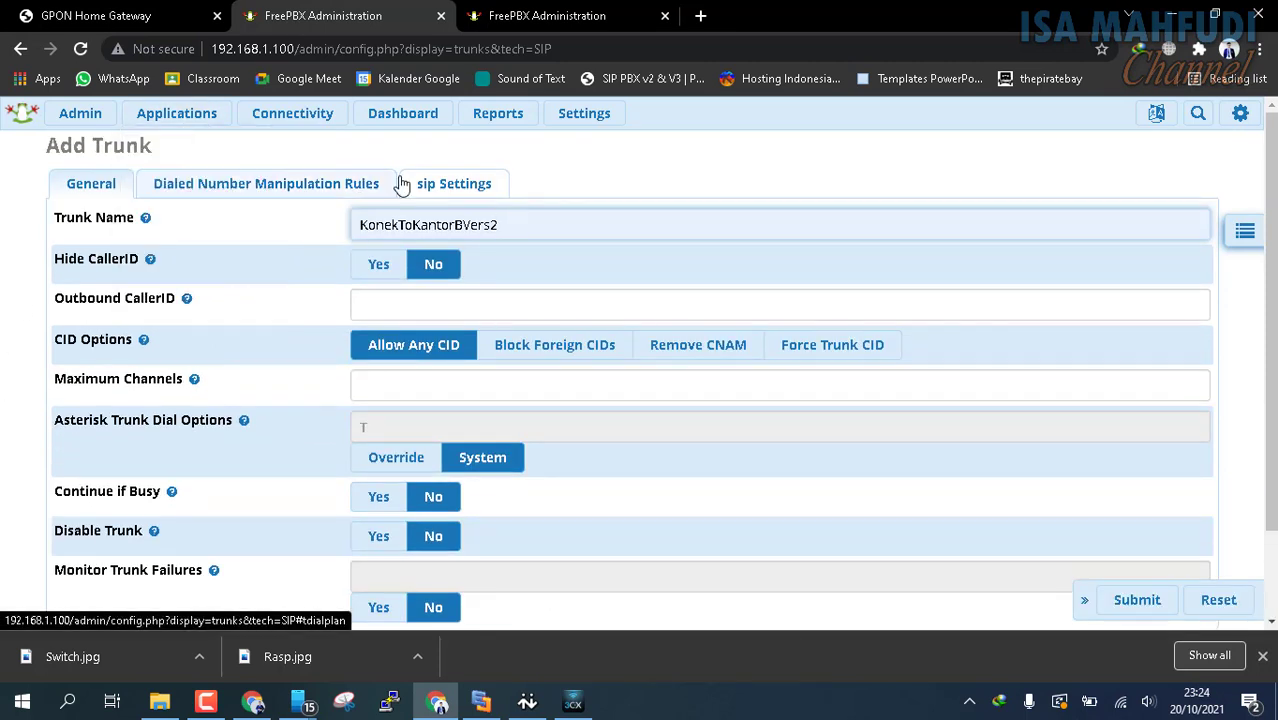
Set the outgoing trunk name to KonekToKantorBVers2 in the trunk's SIP settings
{"action": "left_click", "coordinate": [474, 186]}
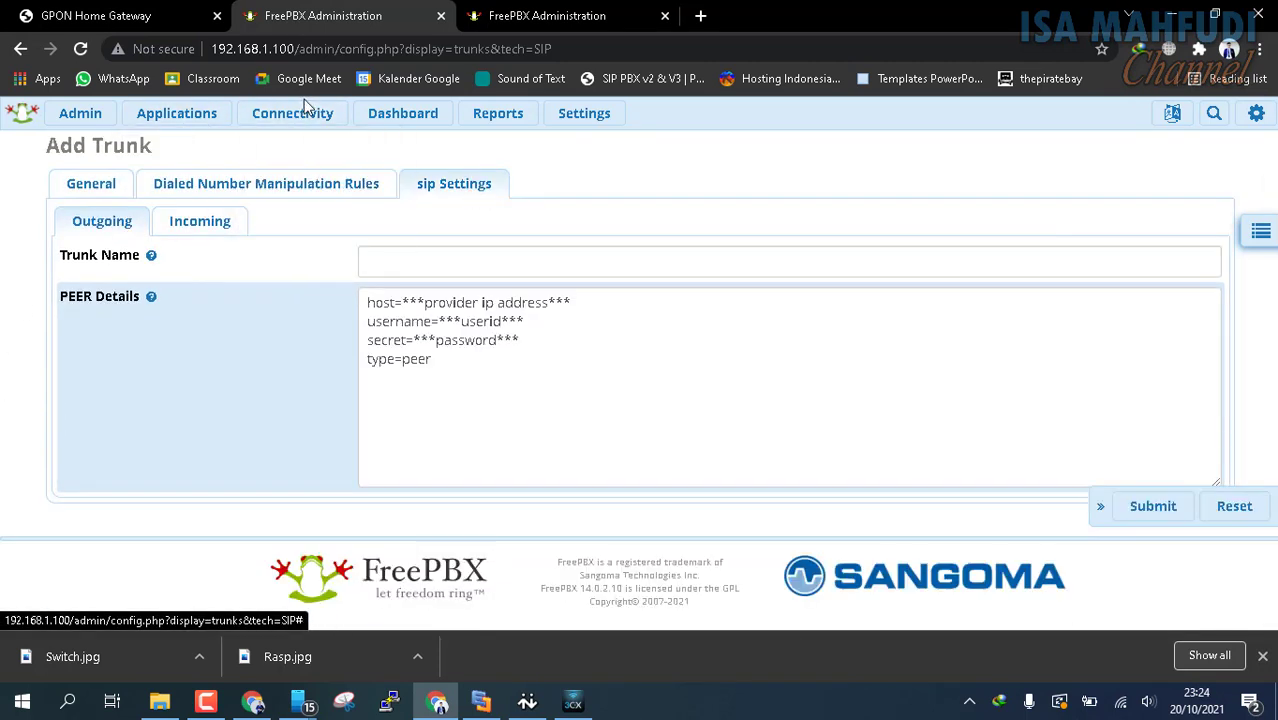
{"action": "left_click", "coordinate": [526, 268]}
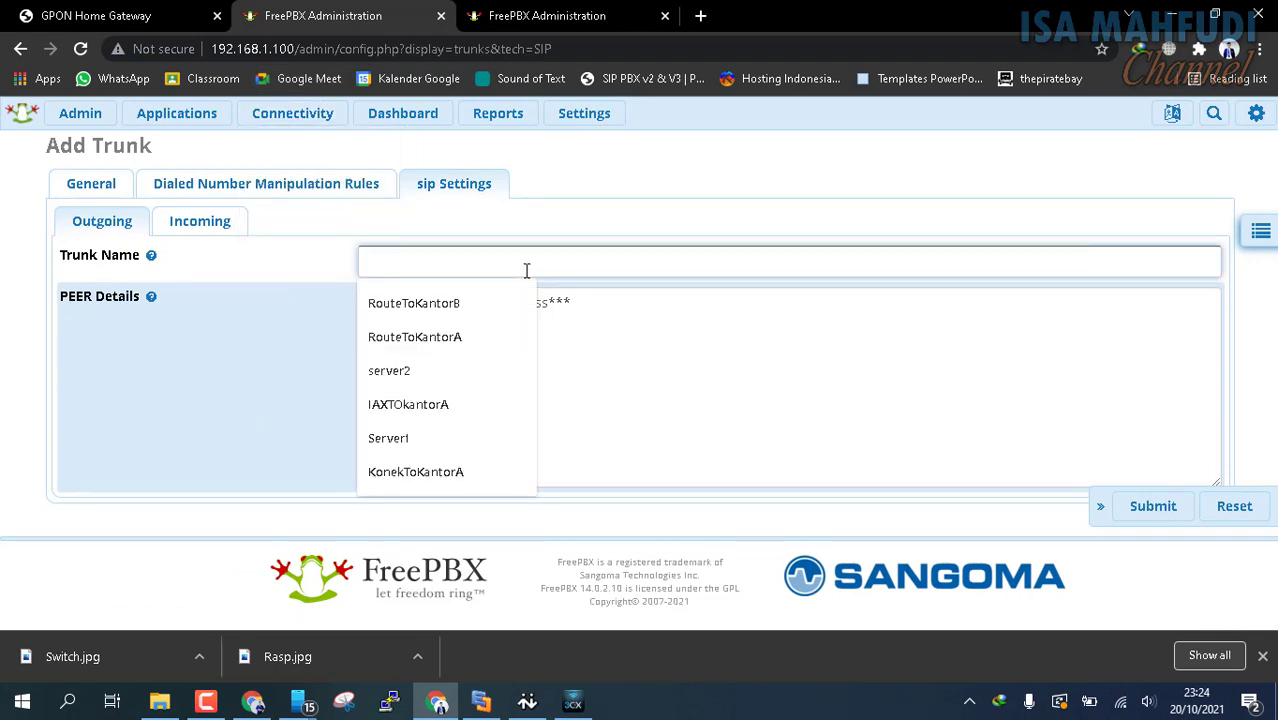
{"action": "type", "text": "Konek"}
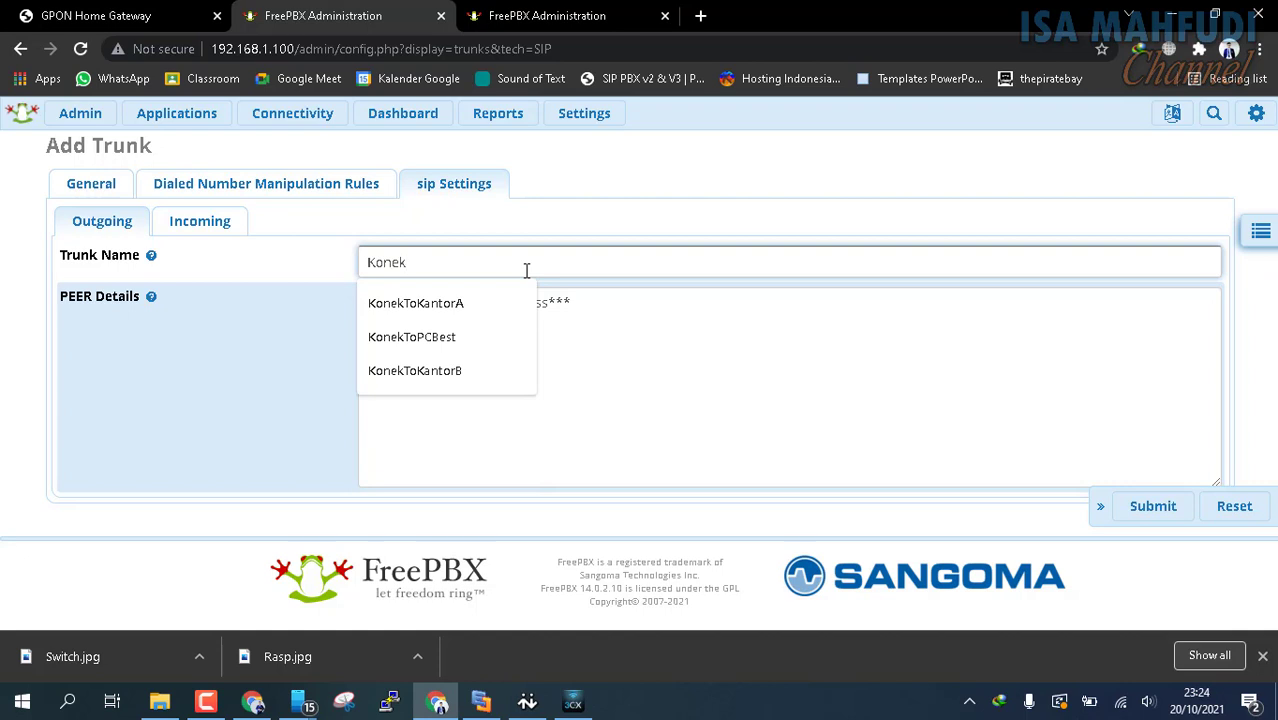
{"action": "type", "text": "ToK"}
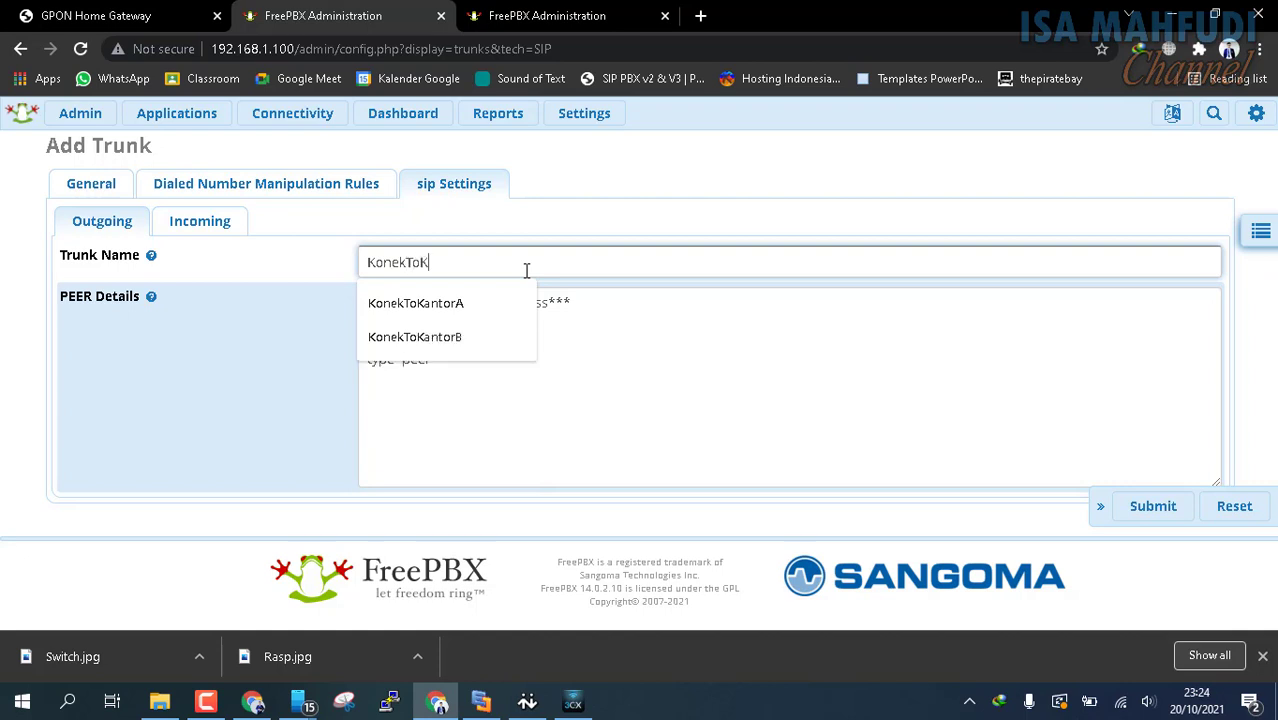
{"action": "left_click", "coordinate": [450, 341]}
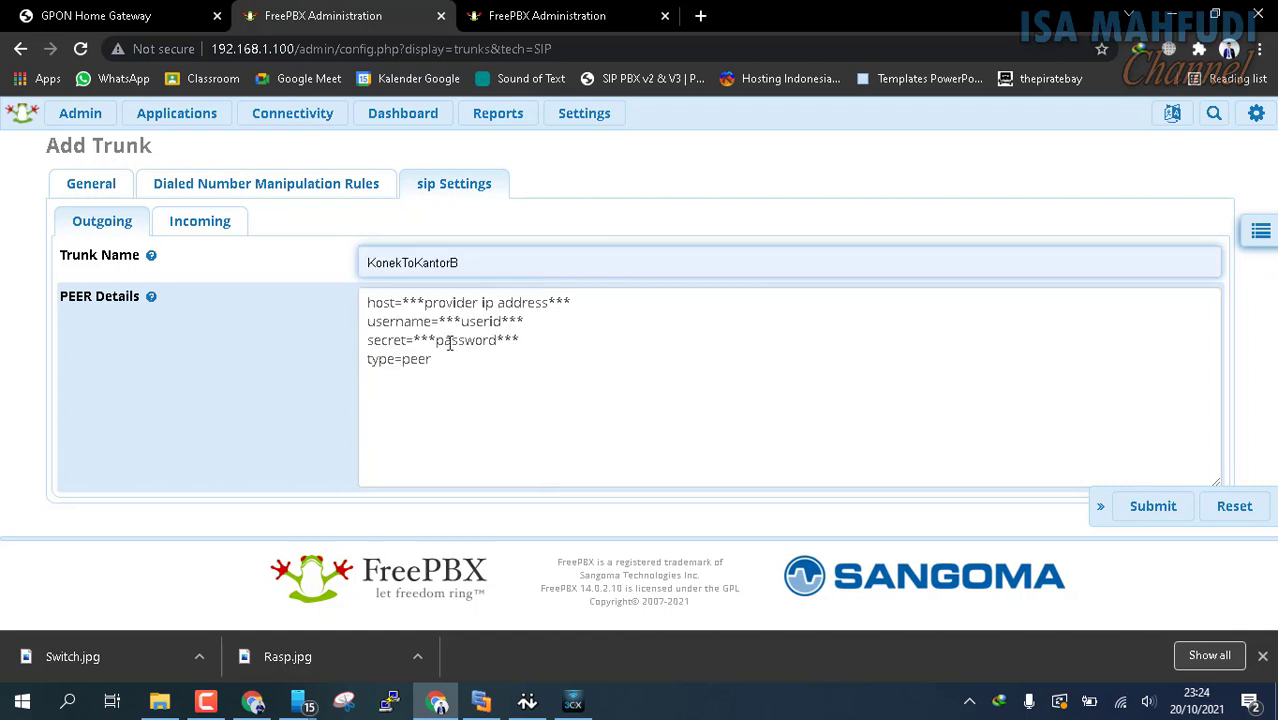
{"action": "type", "text": "Vers2"}
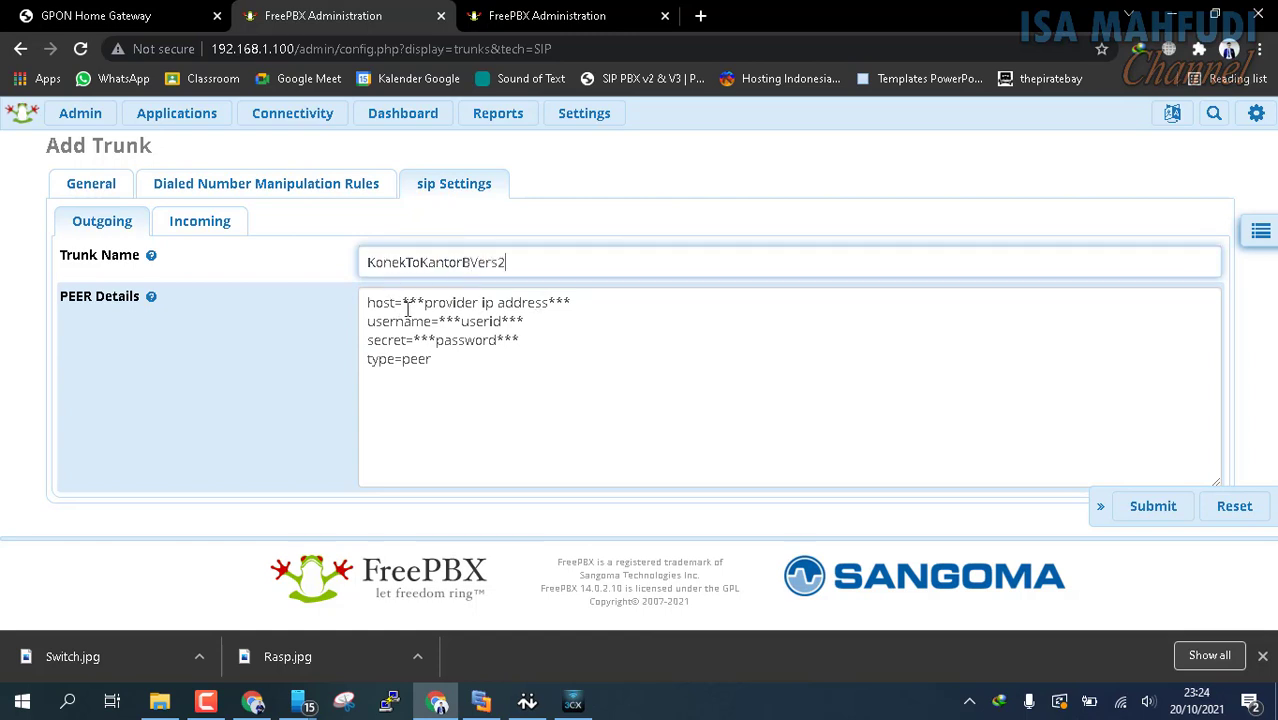
Set the host to 192.168.1.103 in the outgoing peer details and remove the username and secret lines
{"action": "left_click_drag", "start_coordinate": [404, 302], "coordinate": [773, 277]}
{"action": "key", "text": "BackSpace"}
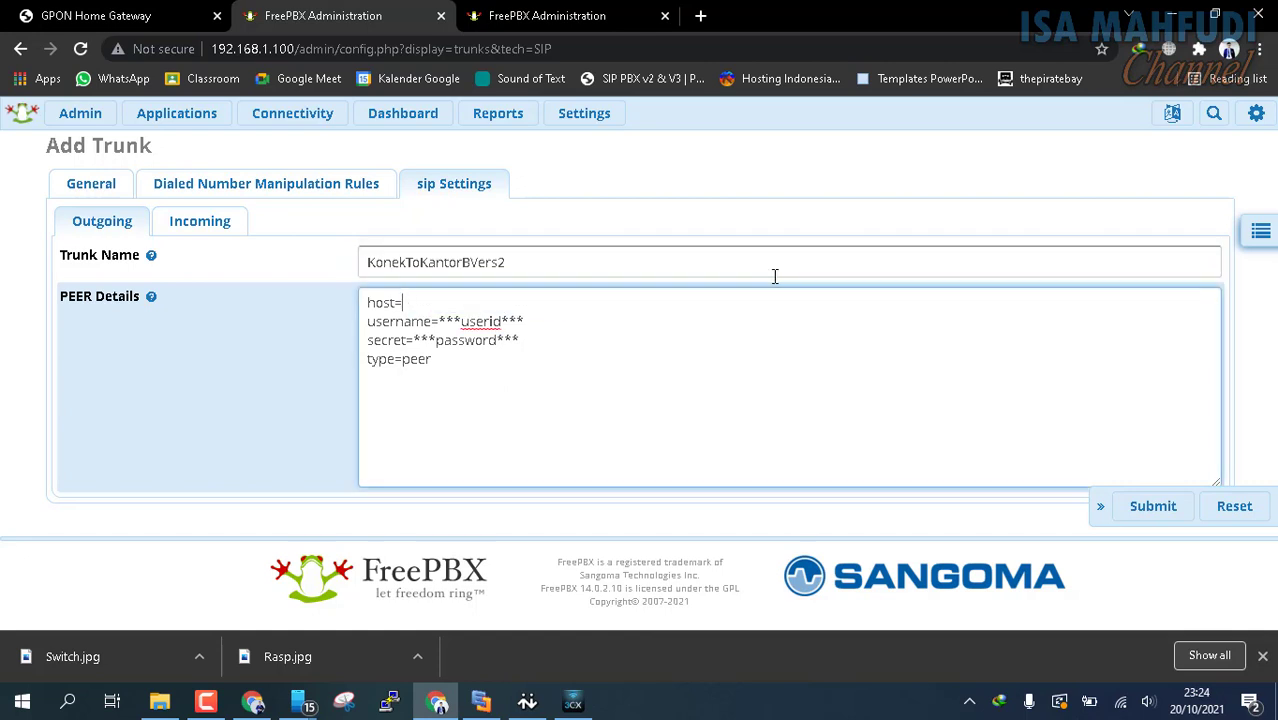
{"action": "type", "text": "192.168.1.103"}
{"action": "left_click_drag", "start_coordinate": [530, 339], "coordinate": [311, 322]}
{"action": "key", "text": "BackSpace"}
{"action": "key", "text": "Delete"}
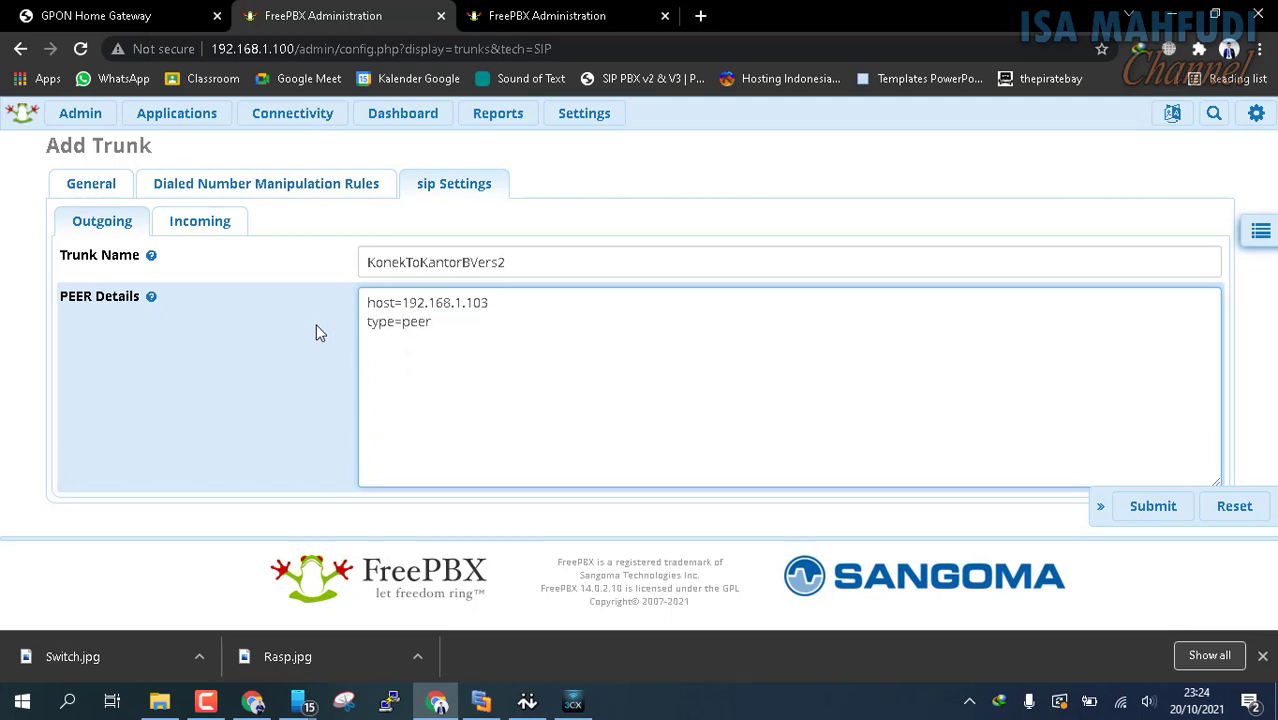
Add the line qualify=yes to the peer details and submit the trunk without an outbound caller ID
{"action": "key", "text": "Return"}
{"action": "type", "text": "quak"}
{"action": "type", "text": "ify=yes"}
{"action": "left_click", "coordinate": [1173, 522]}
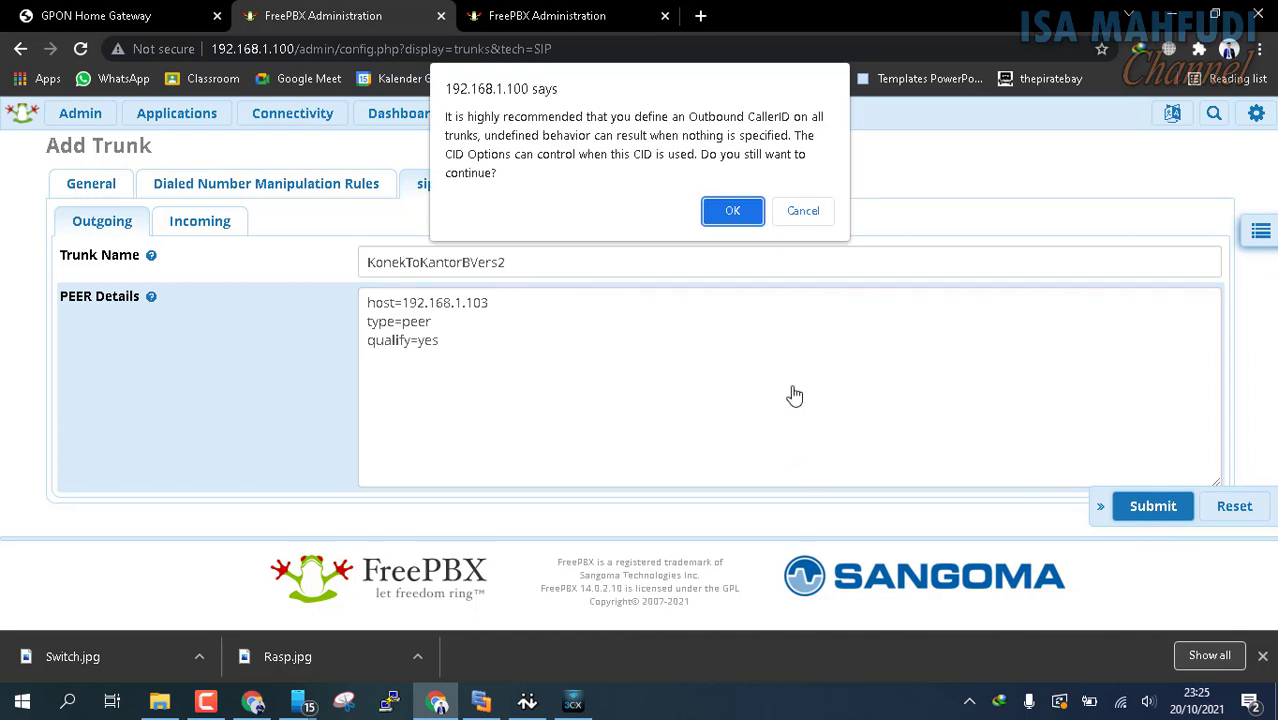
{"action": "left_click", "coordinate": [740, 218]}
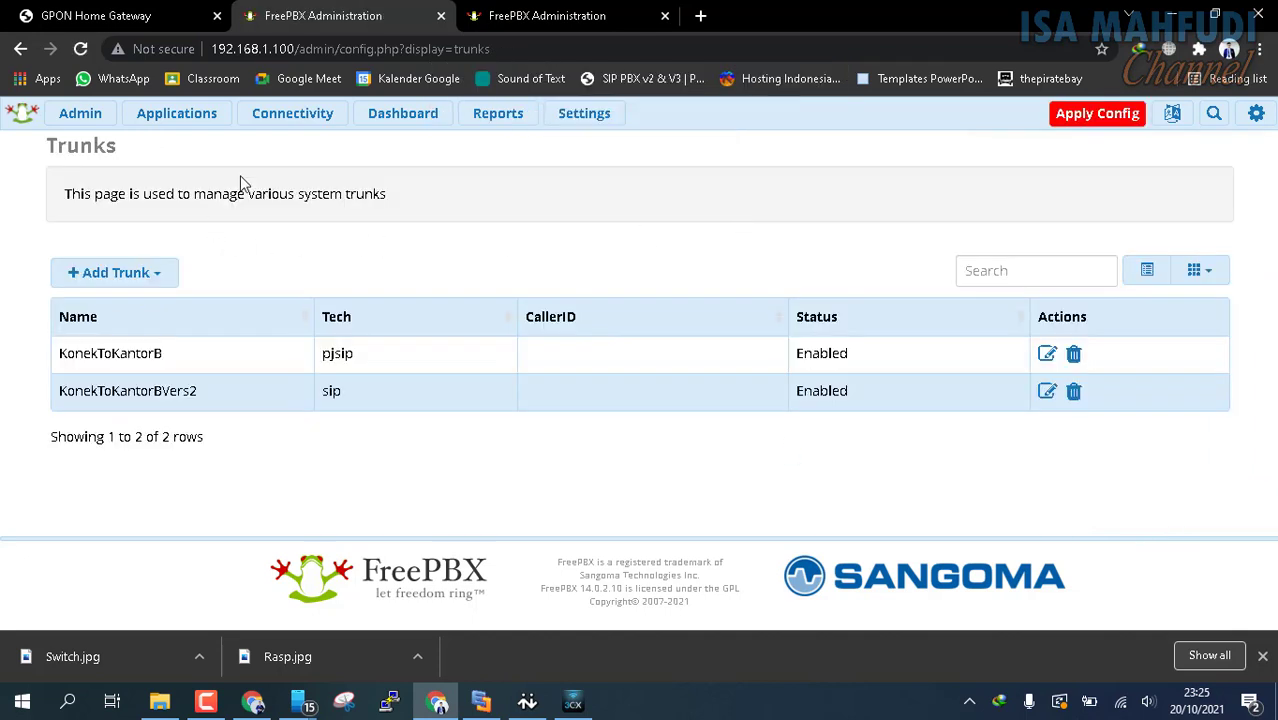
Change the first trunk in the RouteToKantorB outbound route to KonekToKantorBVers2, submit it and apply the configuration
{"action": "mouse_move", "coordinate": [285, 120]}
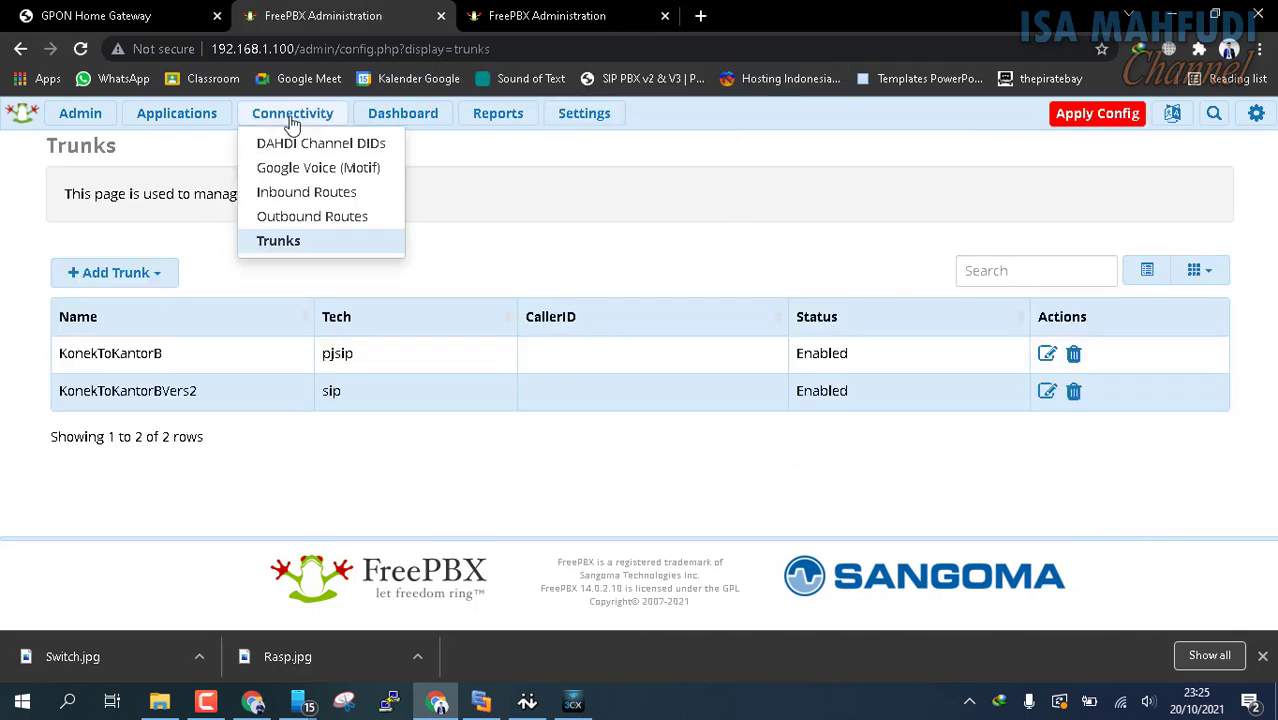
{"action": "left_click", "coordinate": [302, 218]}
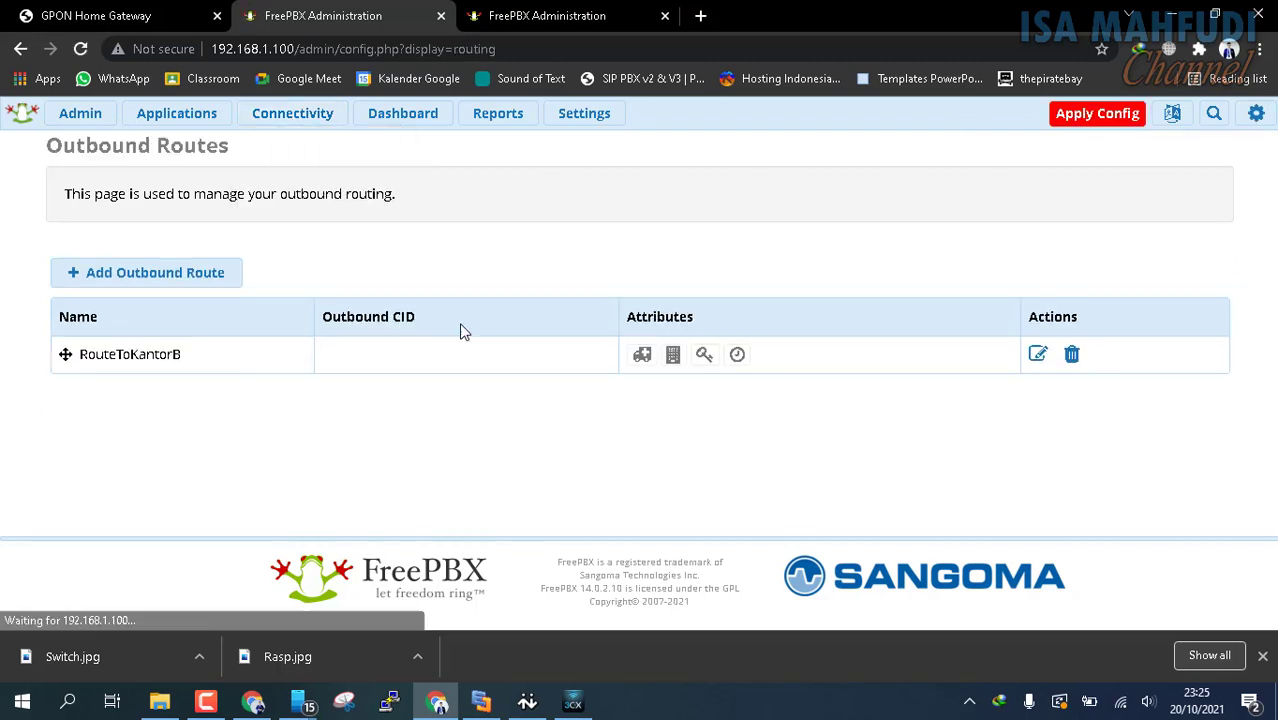
{"action": "left_click", "coordinate": [1036, 356]}
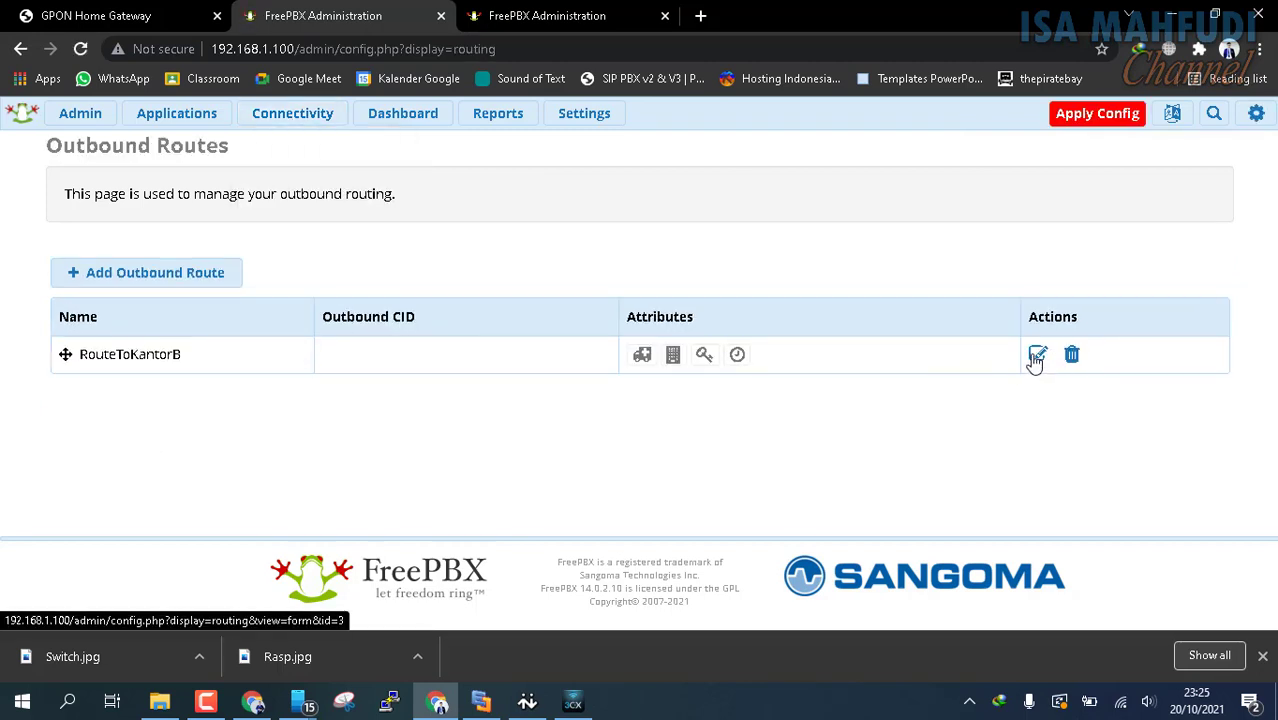
{"action": "scroll", "coordinate": [780, 350], "scroll_direction": "down", "scroll_amount": 3}
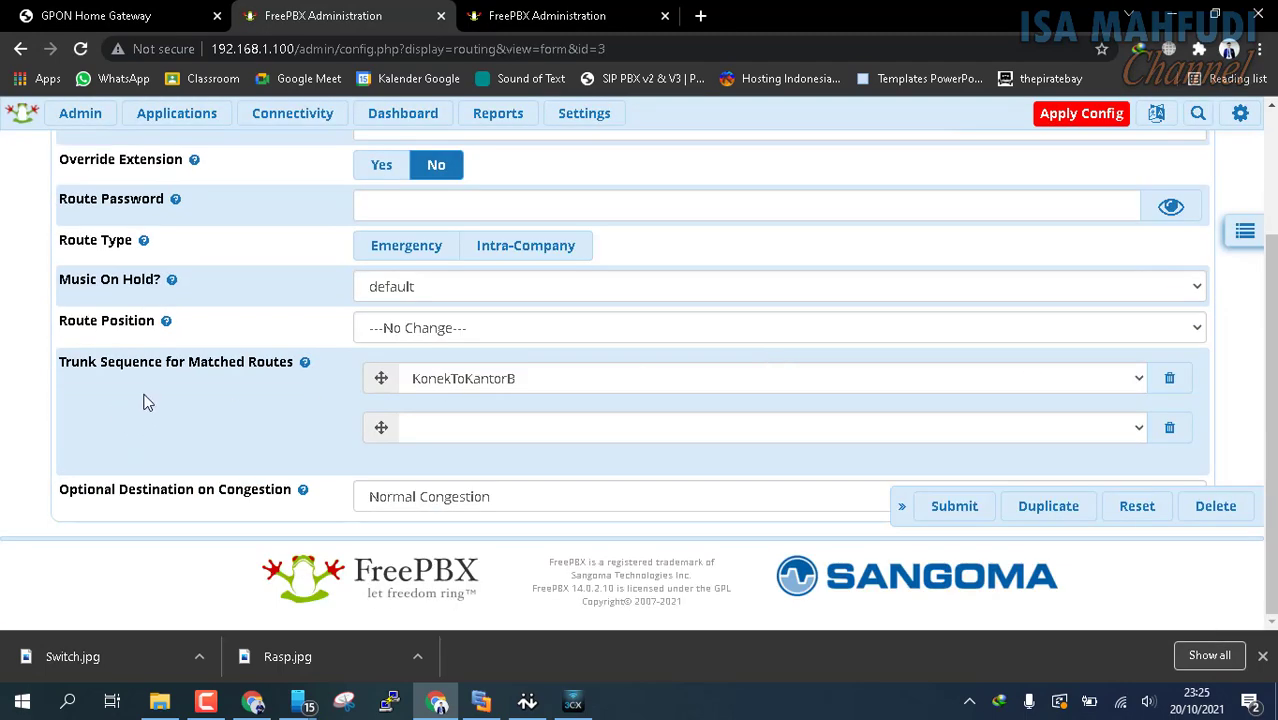
{"action": "left_click", "coordinate": [1138, 381]}
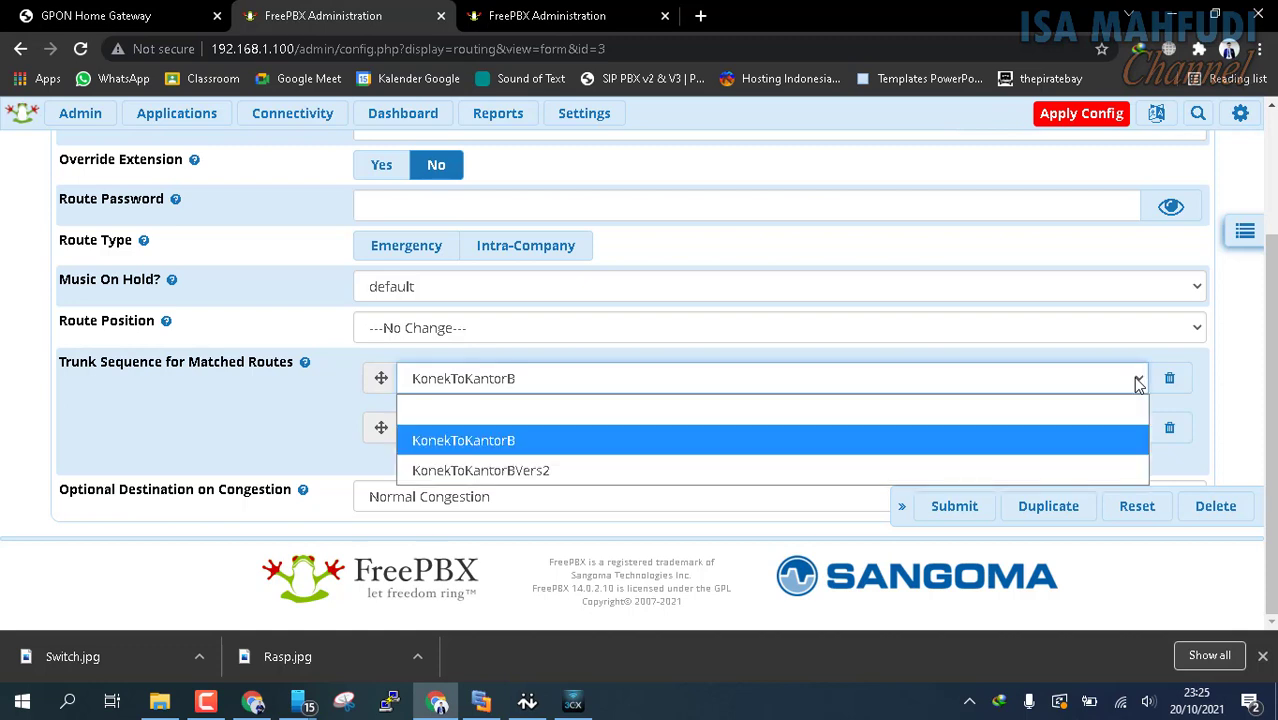
{"action": "left_click", "coordinate": [545, 470]}
{"action": "left_click", "coordinate": [946, 508]}
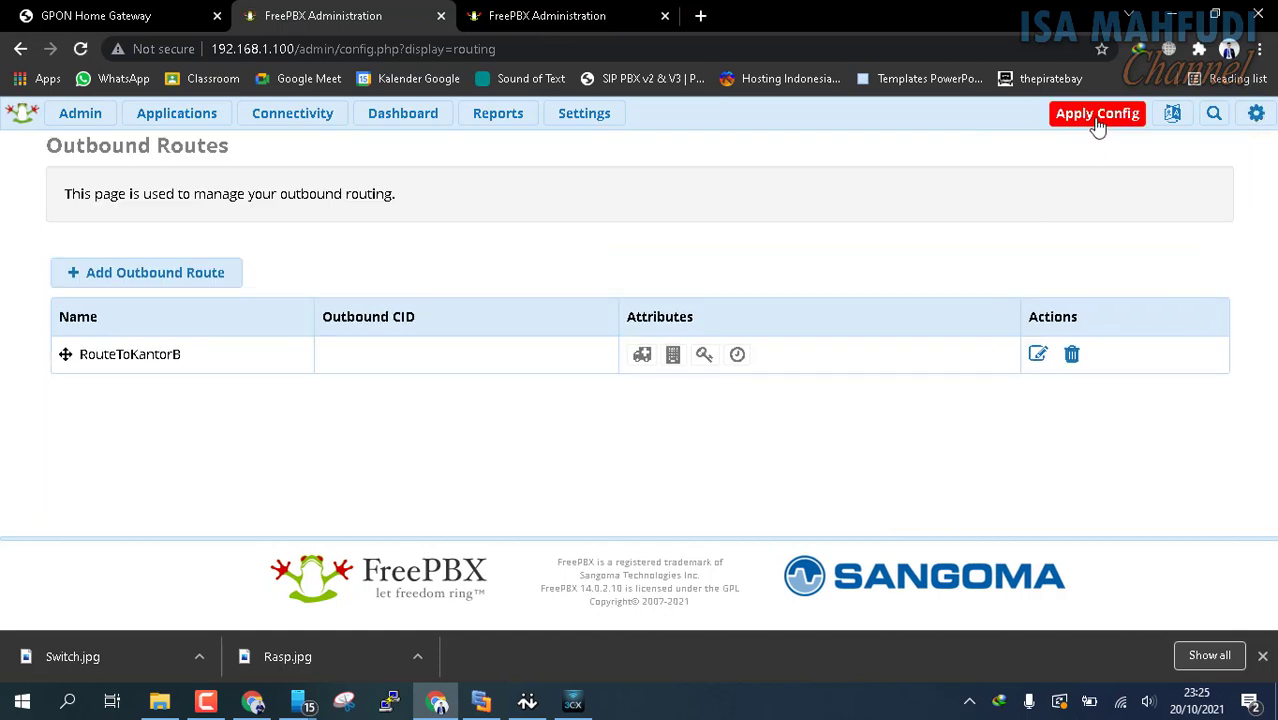
{"action": "left_click", "coordinate": [1098, 116]}
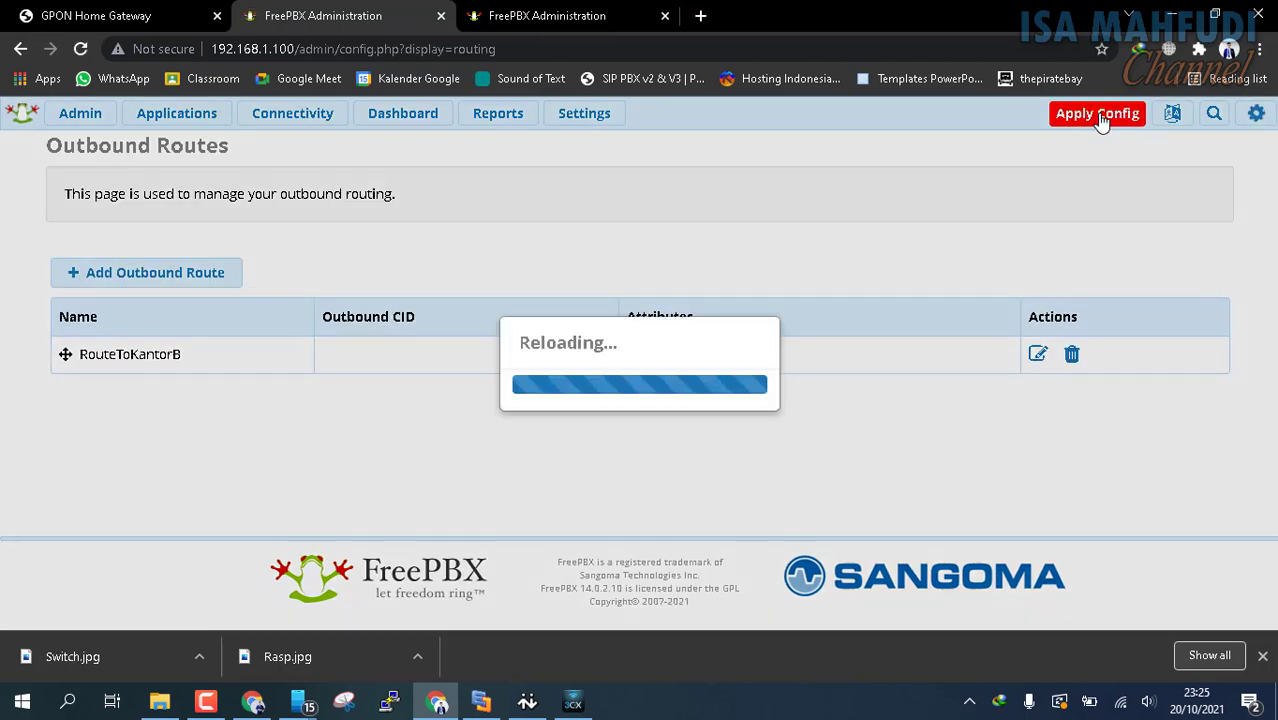
On the 192.168.1.103 server, name the new chan_sip trunk KonekToKantorAVers2
{"action": "left_click", "coordinate": [540, 15]}
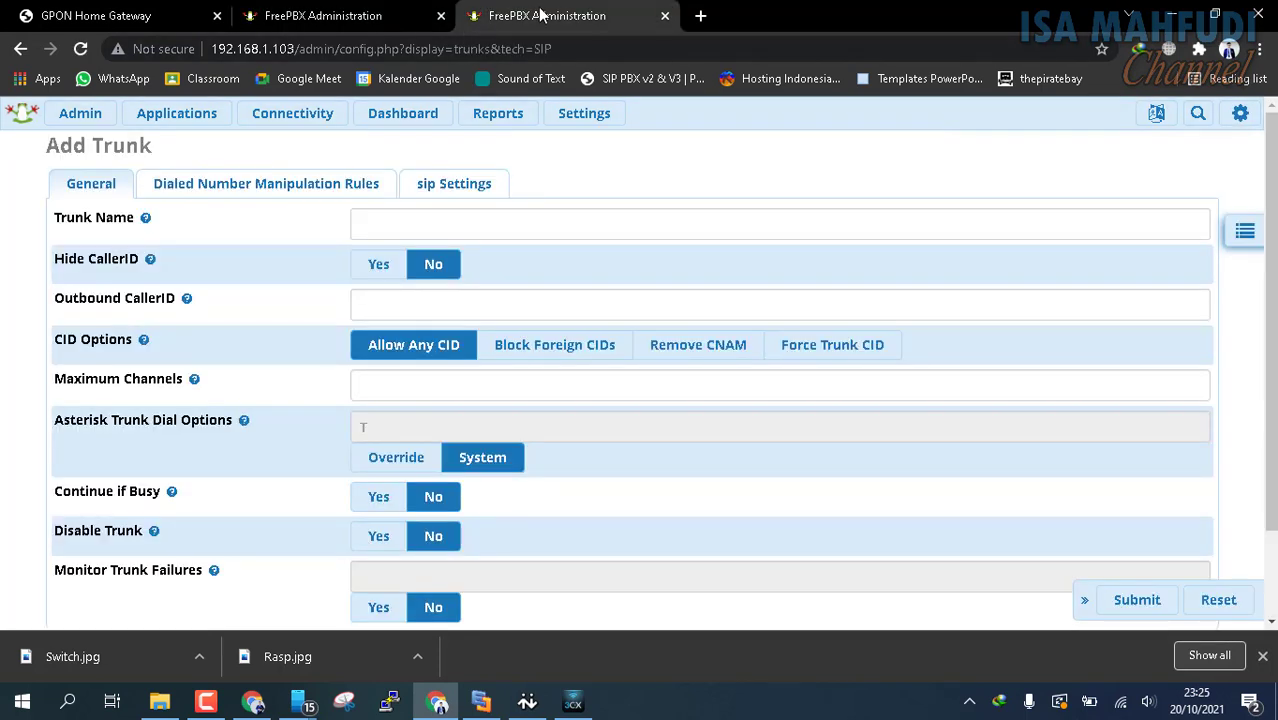
{"action": "left_click", "coordinate": [375, 220]}
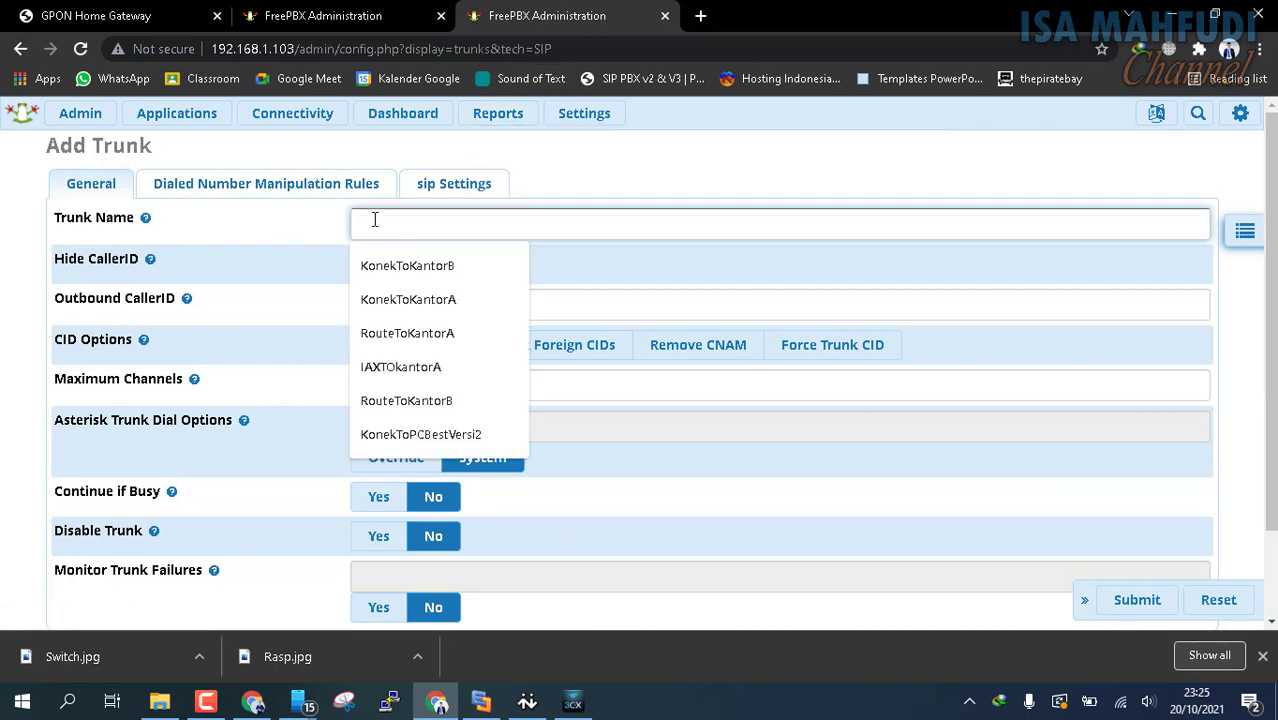
{"action": "left_click", "coordinate": [413, 303]}
{"action": "left_click", "coordinate": [519, 229]}
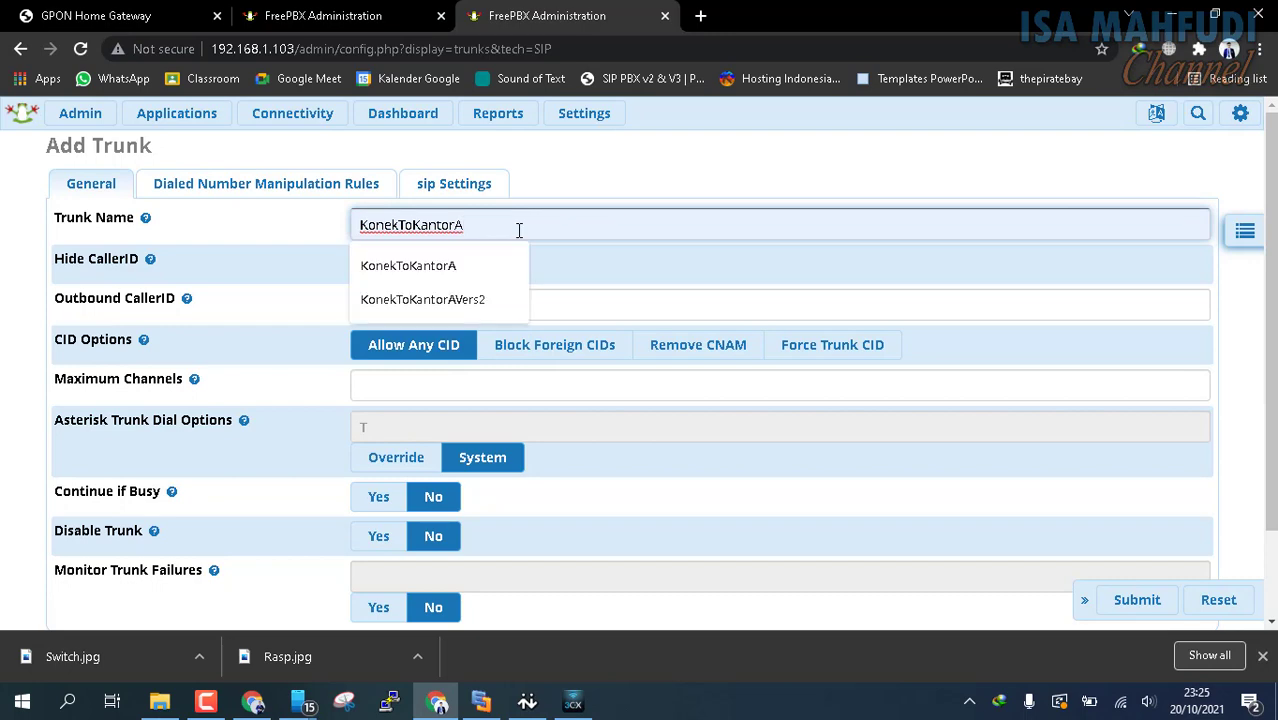
{"action": "left_click", "coordinate": [485, 299]}
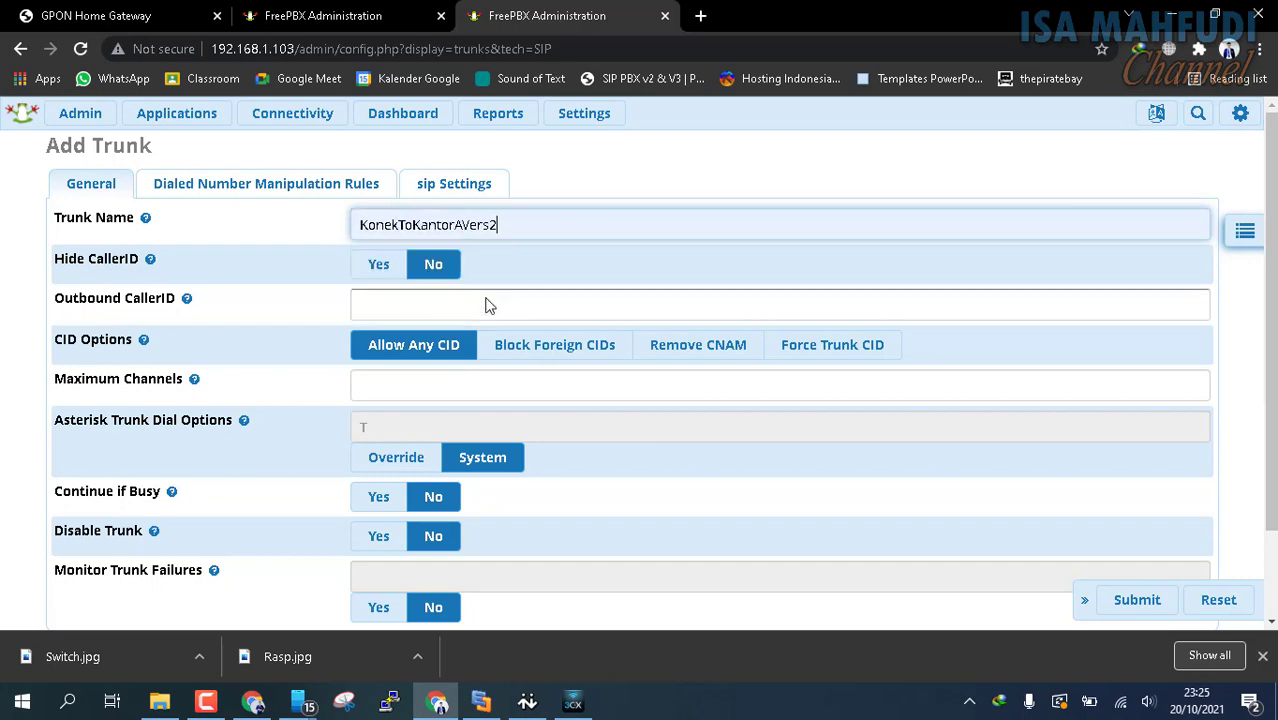
{"action": "scroll", "coordinate": [422, 254], "scroll_direction": "down", "scroll_amount": 2}
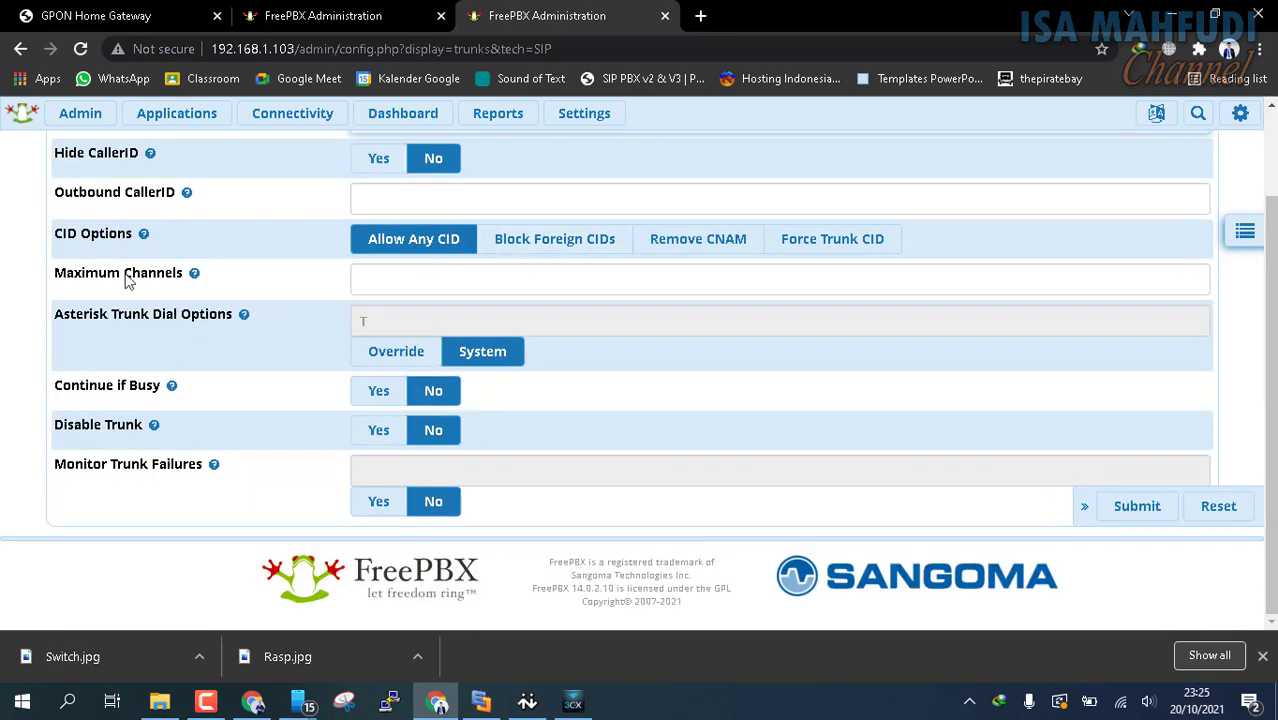
{"action": "scroll", "coordinate": [220, 225], "scroll_direction": "up", "scroll_amount": 2}
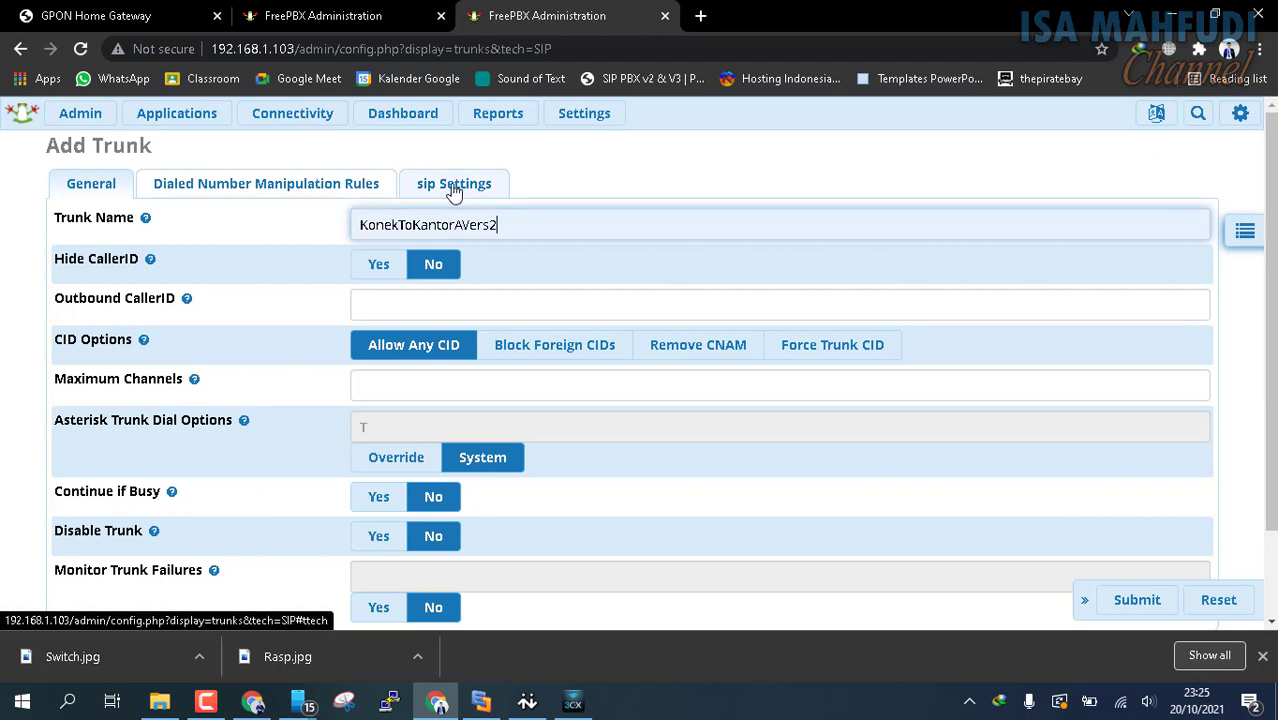
Set the outgoing trunk name to RouteToKantorAVers2 in the new trunk's SIP settings
{"action": "left_click", "coordinate": [454, 188]}
{"action": "left_click", "coordinate": [405, 262]}
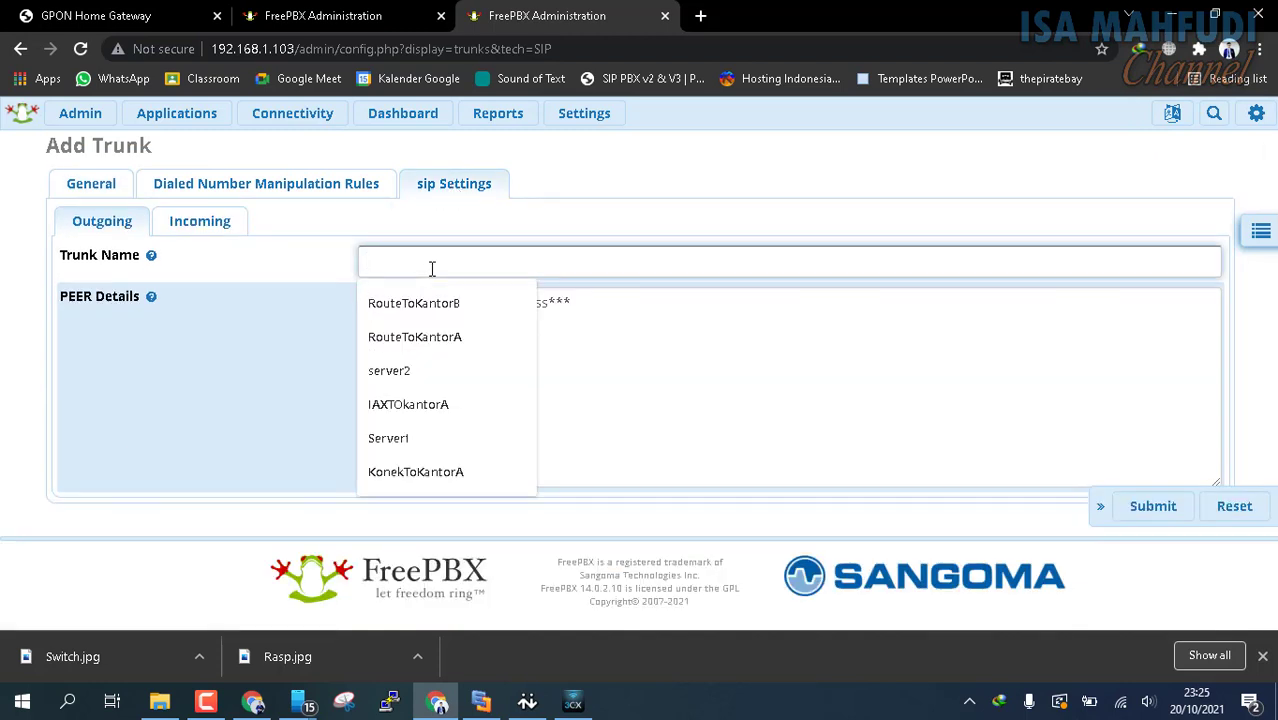
{"action": "left_click", "coordinate": [428, 337]}
{"action": "left_click", "coordinate": [558, 265]}
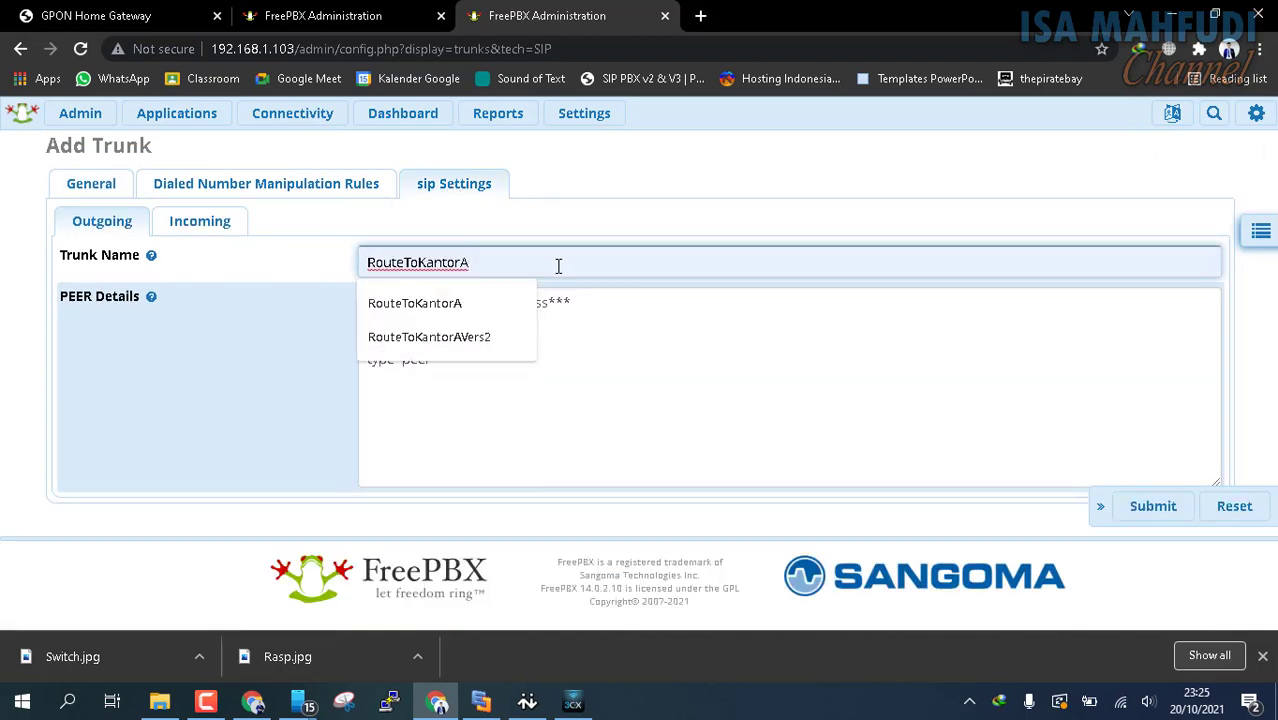
{"action": "left_click", "coordinate": [448, 340]}
Set the outgoing peer details to host=192.168.1.100, type=peer and qualify=yes without username and secret, and submit the trunk without an outbound caller ID
{"action": "left_click_drag", "start_coordinate": [403, 302], "coordinate": [909, 306]}
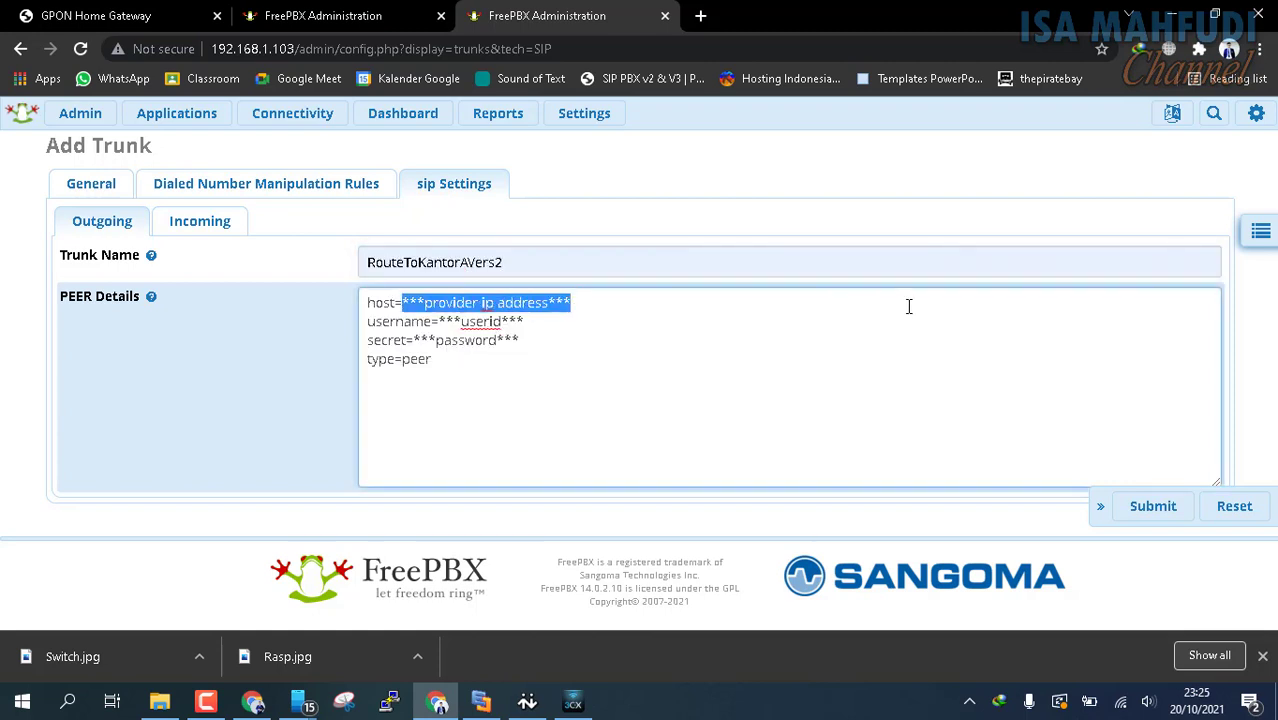
{"action": "type", "text": "192.168.1.100"}
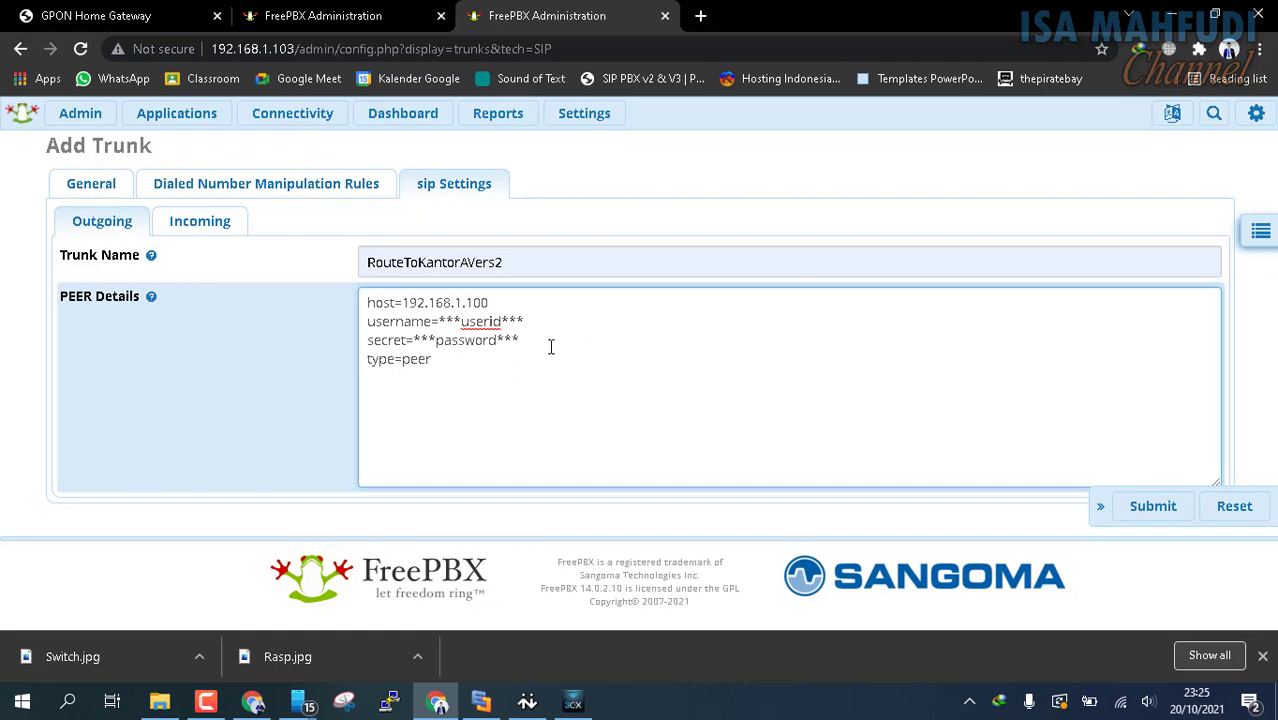
{"action": "left_click_drag", "start_coordinate": [550, 347], "coordinate": [322, 323]}
{"action": "key", "text": "Delete"}
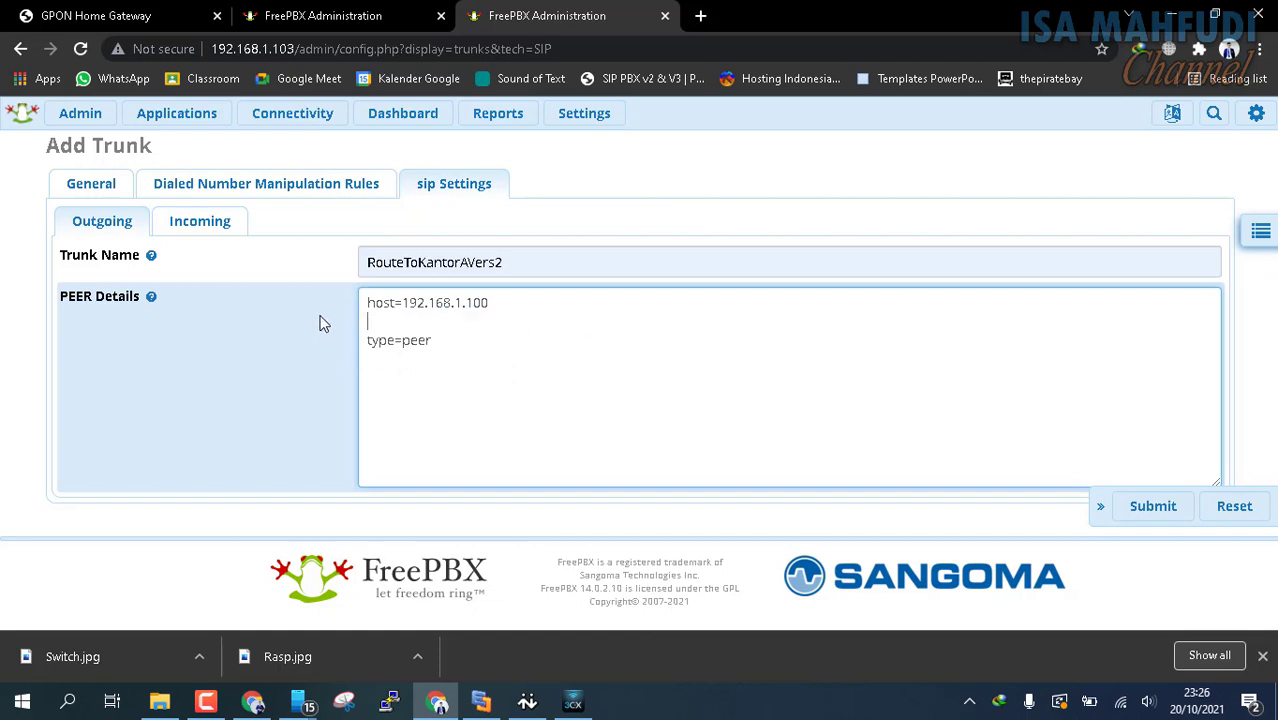
{"action": "key", "text": "Delete"}
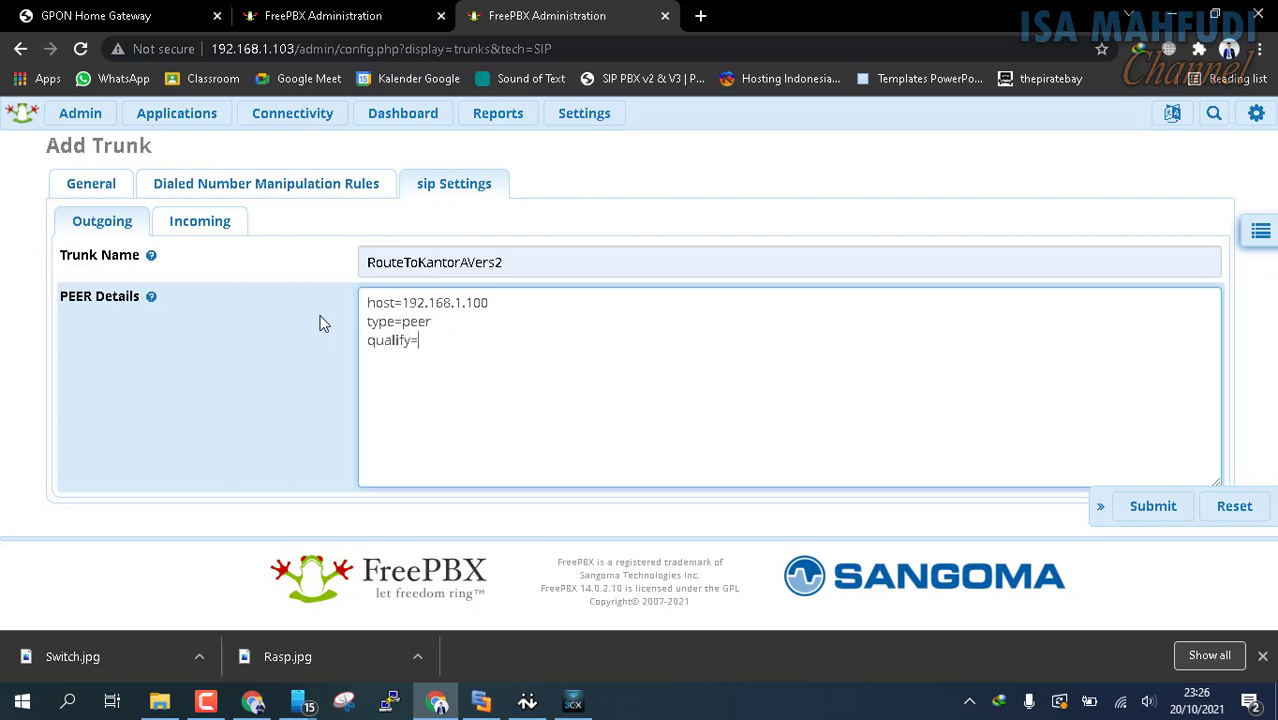
{"action": "left_click", "coordinate": [1158, 507]}
{"action": "left_click", "coordinate": [745, 210]}
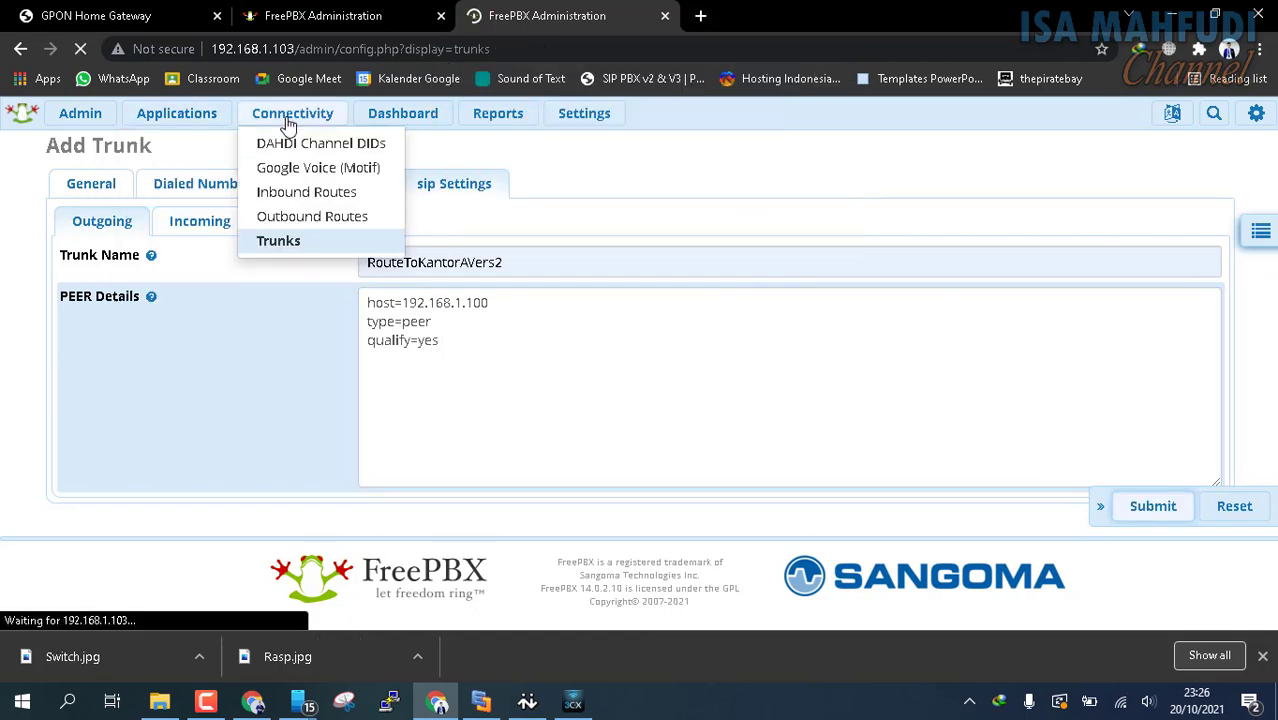
Change the first trunk in the RouteToKantorA outbound route to KonekToKantorAVers2, submit it and apply the configuration
{"action": "mouse_move", "coordinate": [288, 132]}
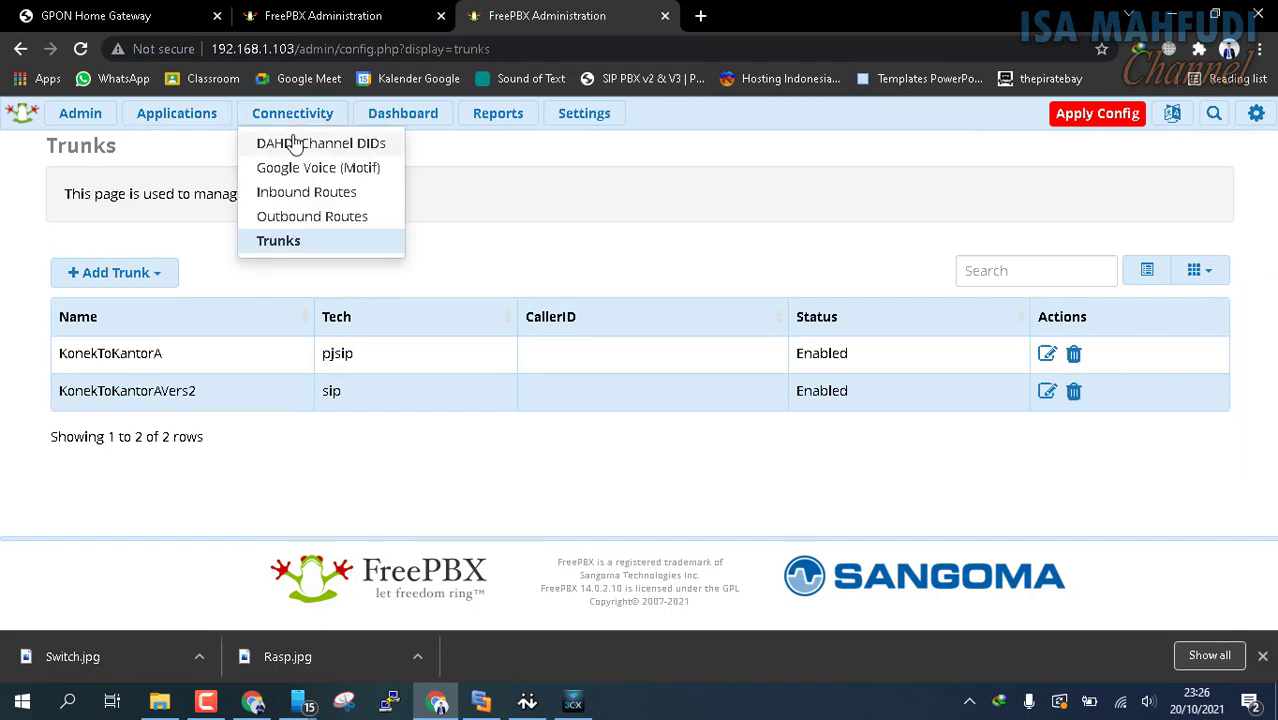
{"action": "left_click", "coordinate": [290, 218]}
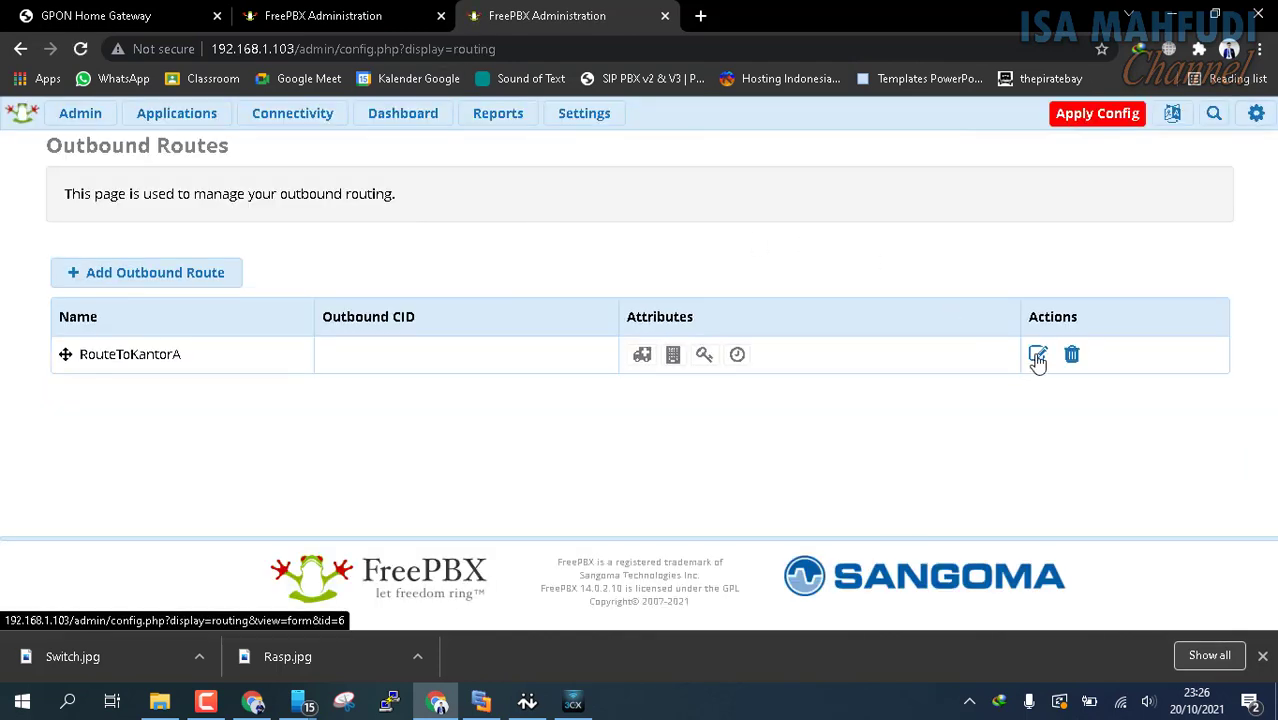
{"action": "left_click", "coordinate": [1038, 357]}
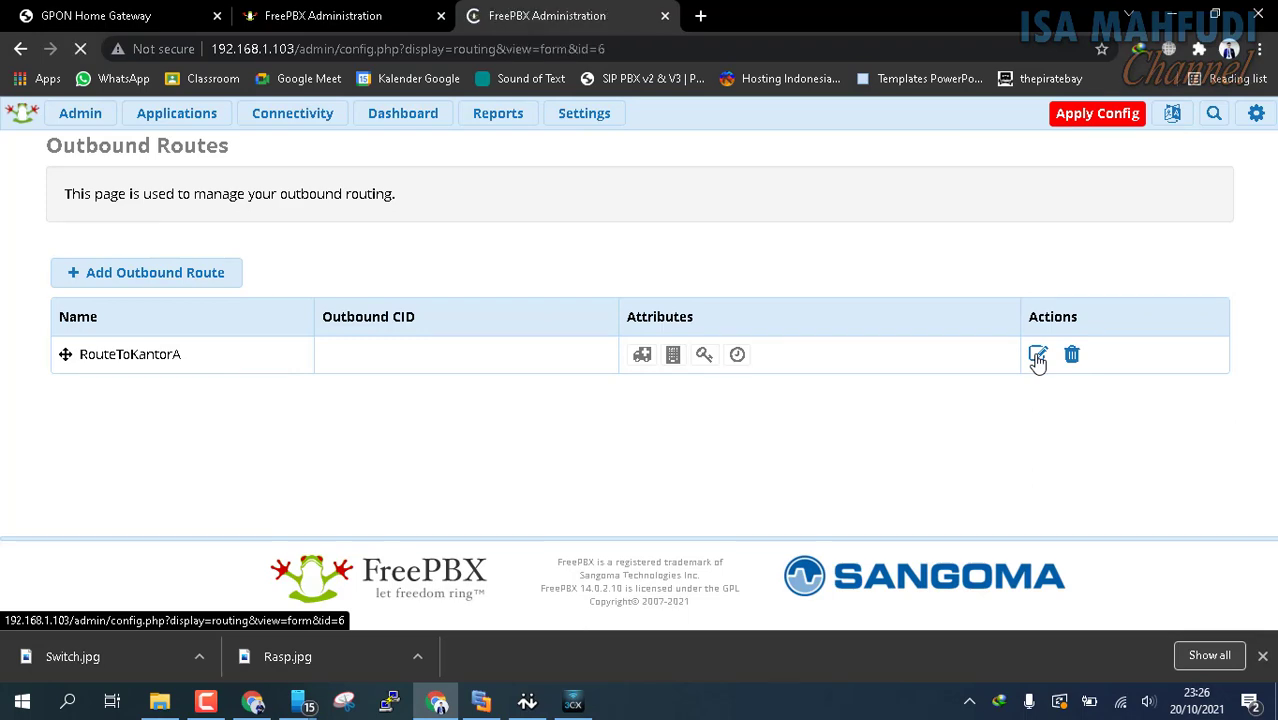
{"action": "scroll", "coordinate": [175, 495], "scroll_direction": "down", "scroll_amount": 2}
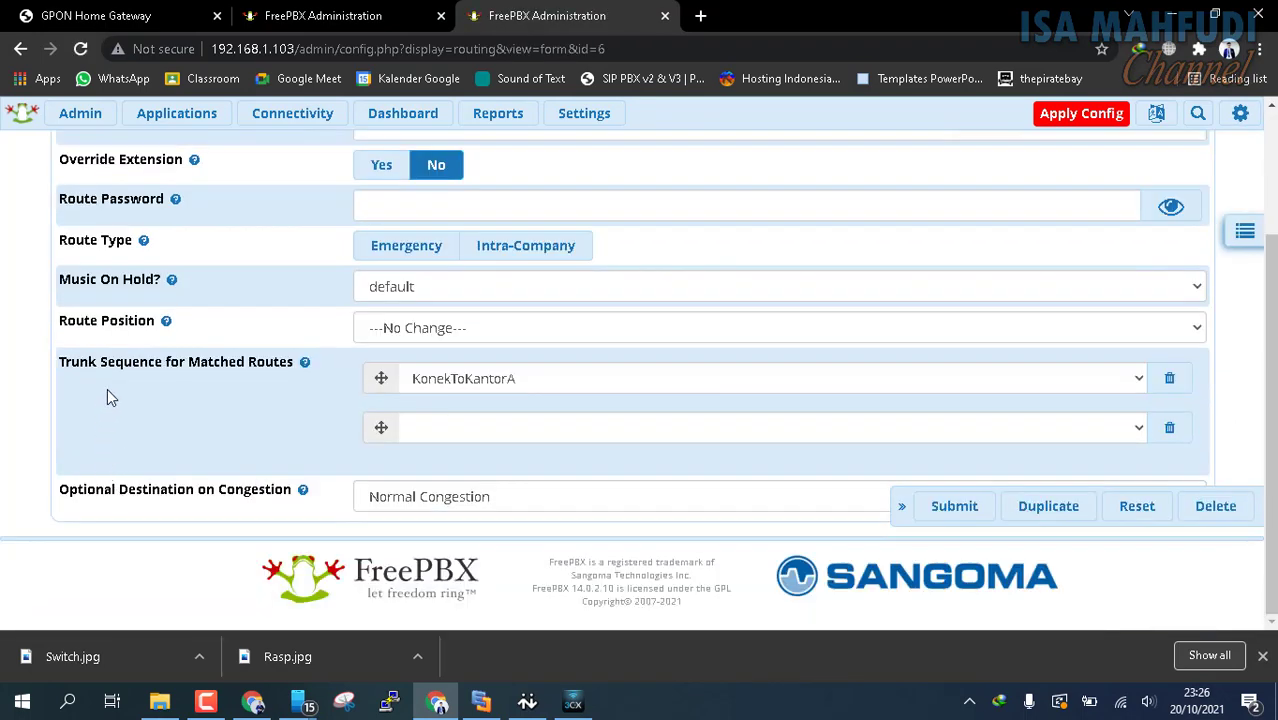
{"action": "left_click", "coordinate": [1137, 378]}
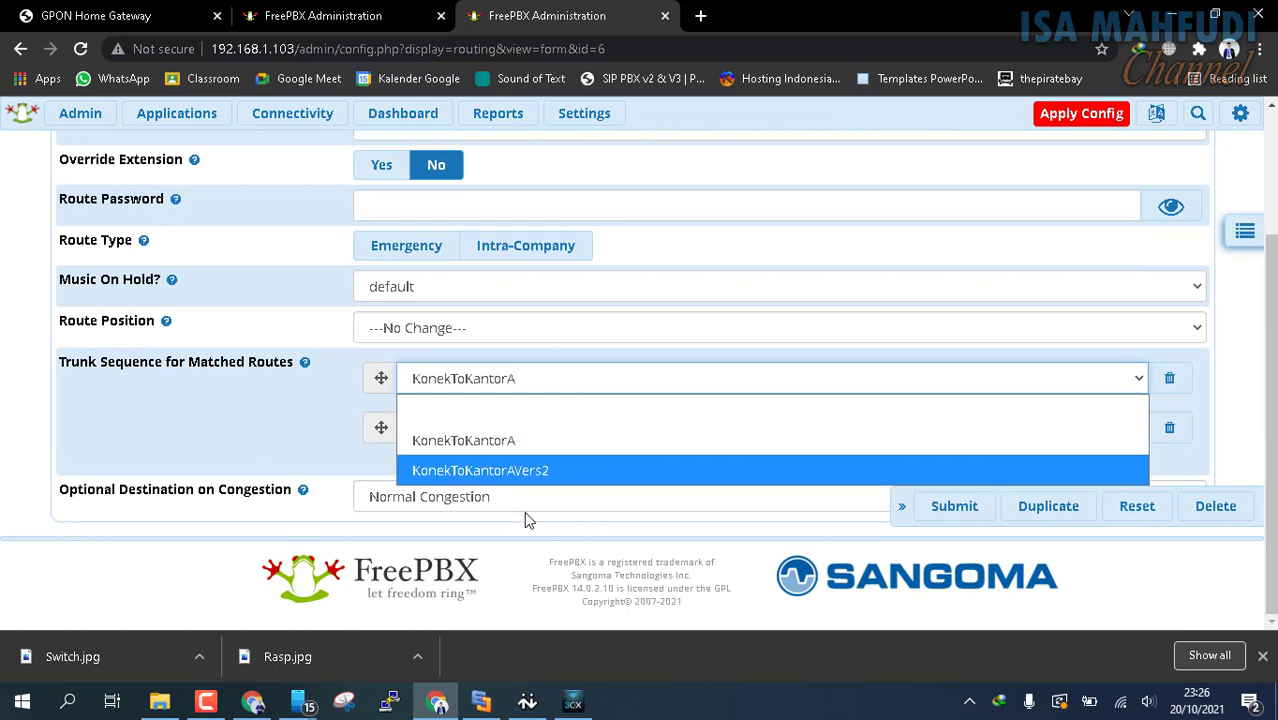
{"action": "left_click", "coordinate": [515, 472]}
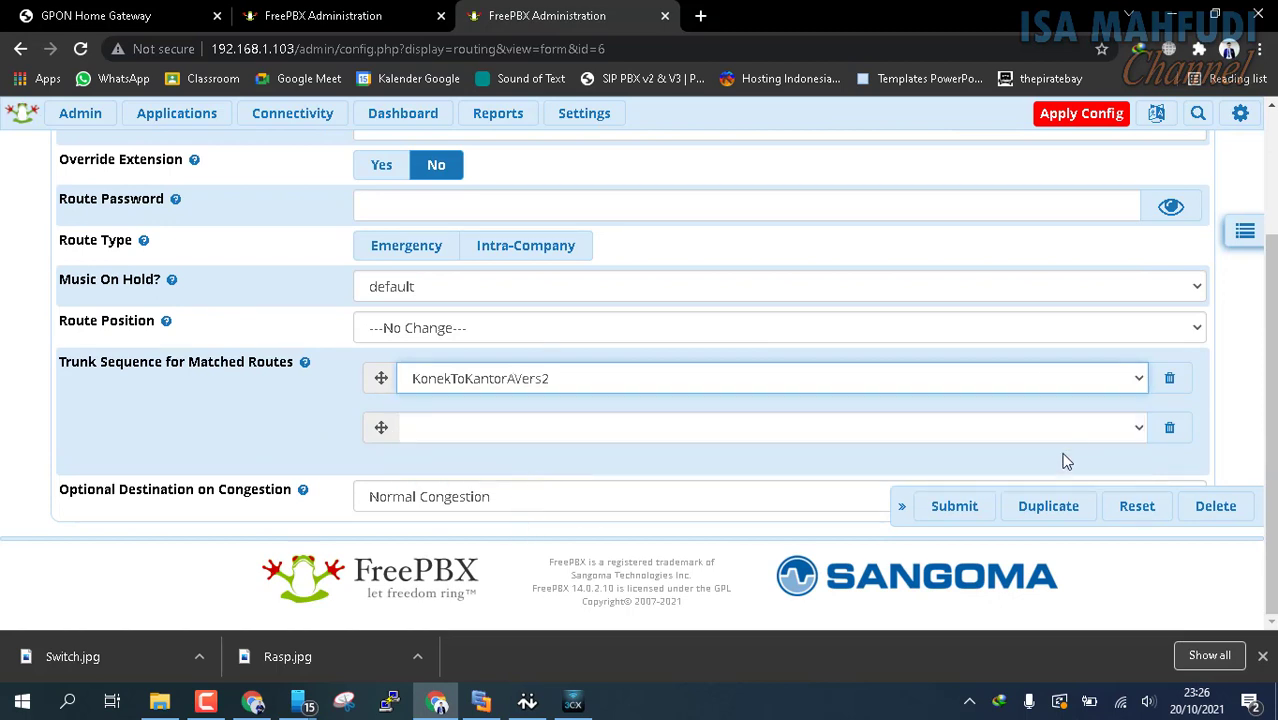
{"action": "left_click", "coordinate": [932, 510]}
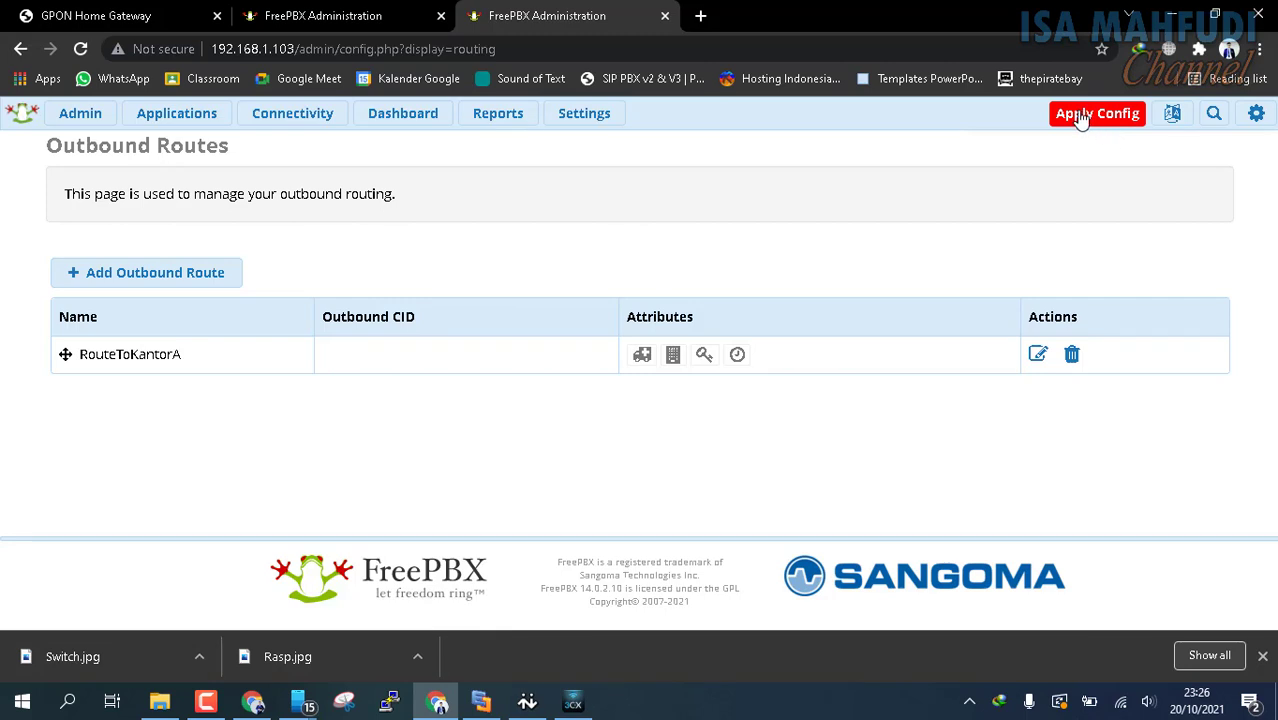
{"action": "left_click", "coordinate": [1080, 117]}
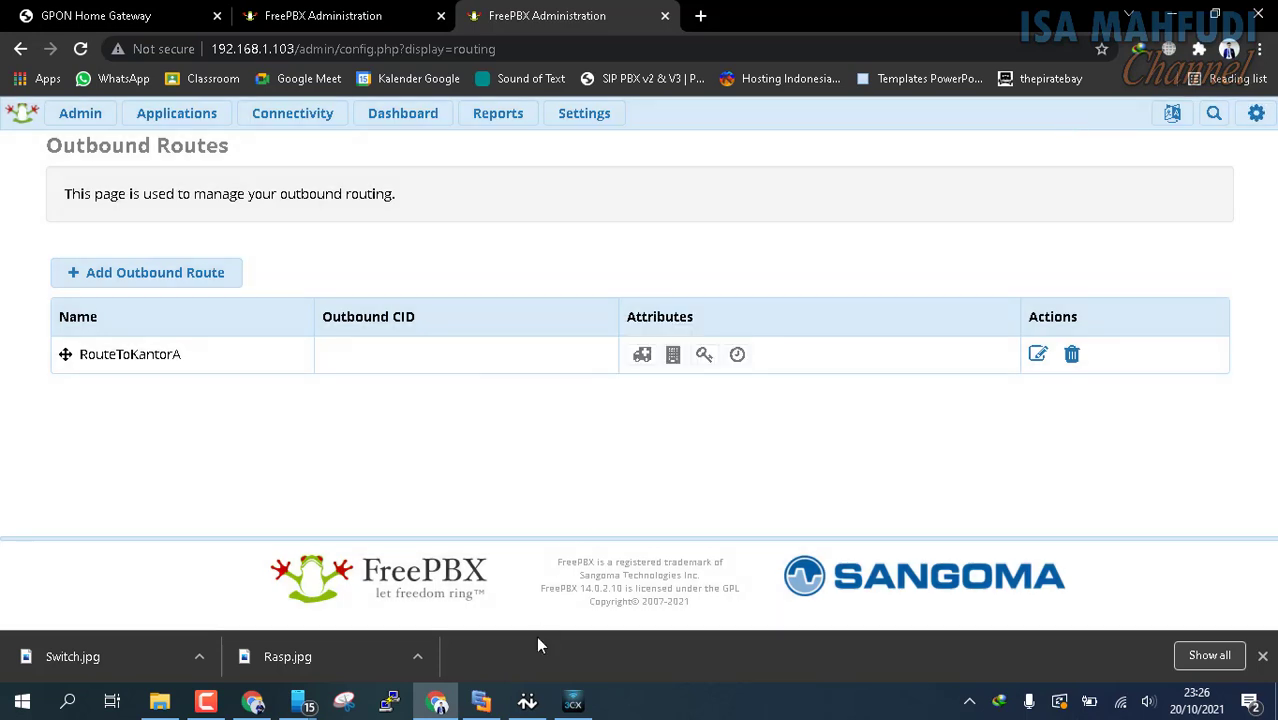
Bring up 3CXPhone and the mirrored mobile phone side by side and call extension 201 from 3CXPhone
{"action": "left_click", "coordinate": [578, 702]}
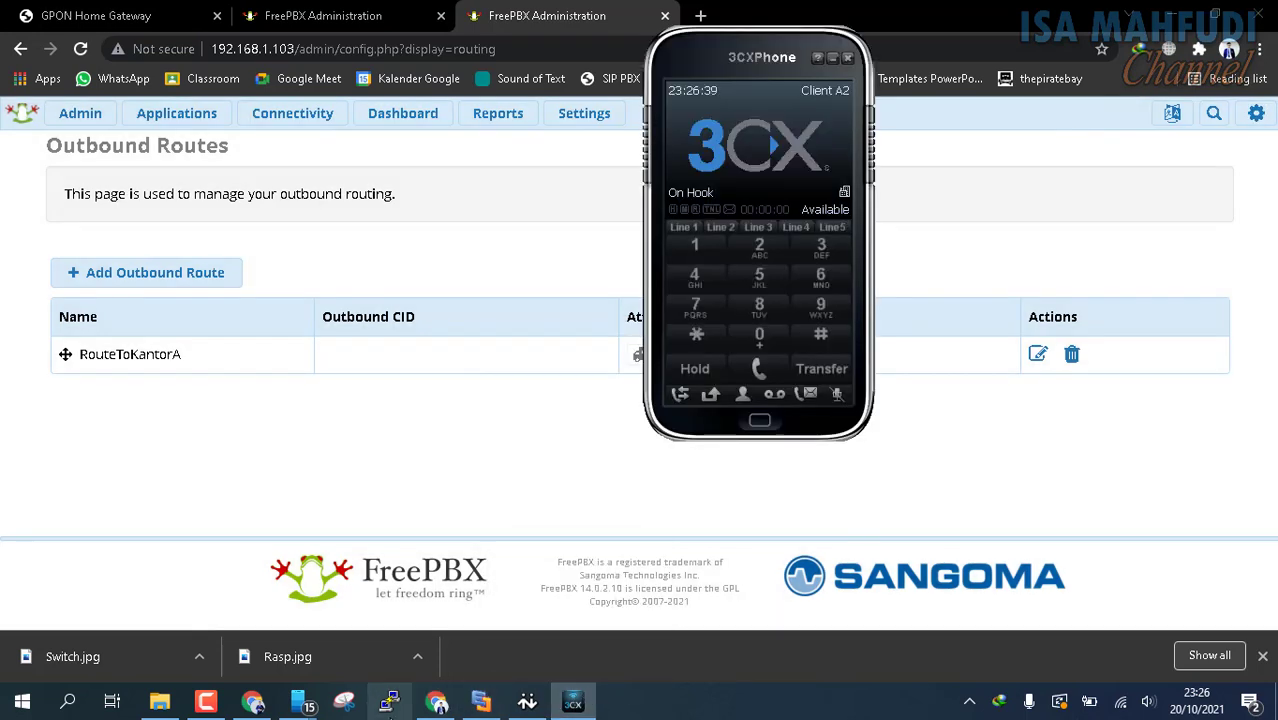
{"action": "mouse_move", "coordinate": [298, 702]}
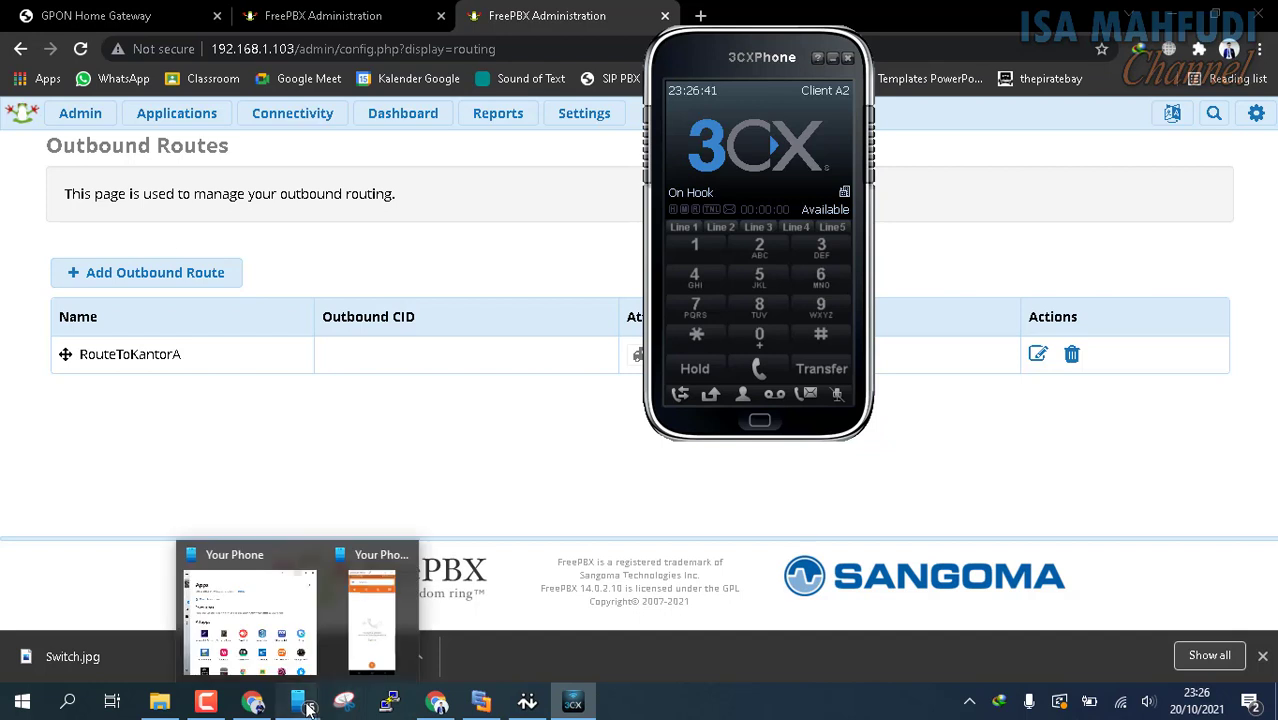
{"action": "left_click", "coordinate": [387, 615]}
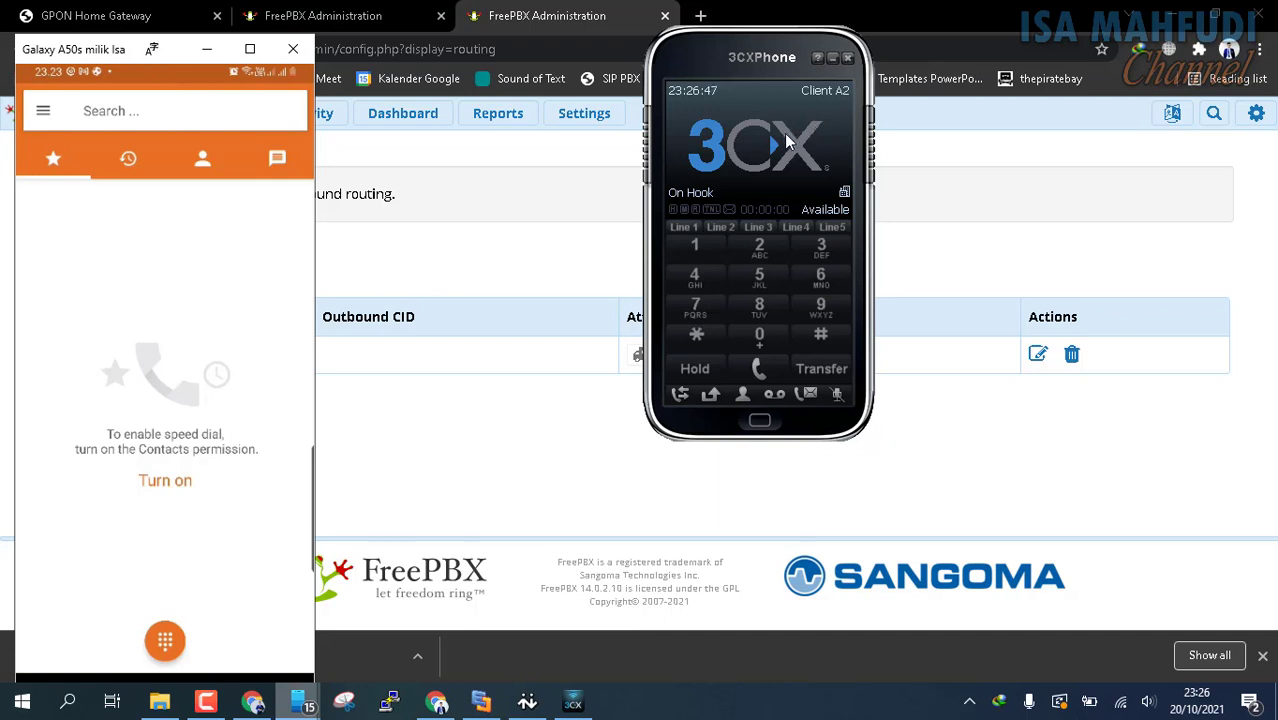
{"action": "left_click", "coordinate": [761, 245]}
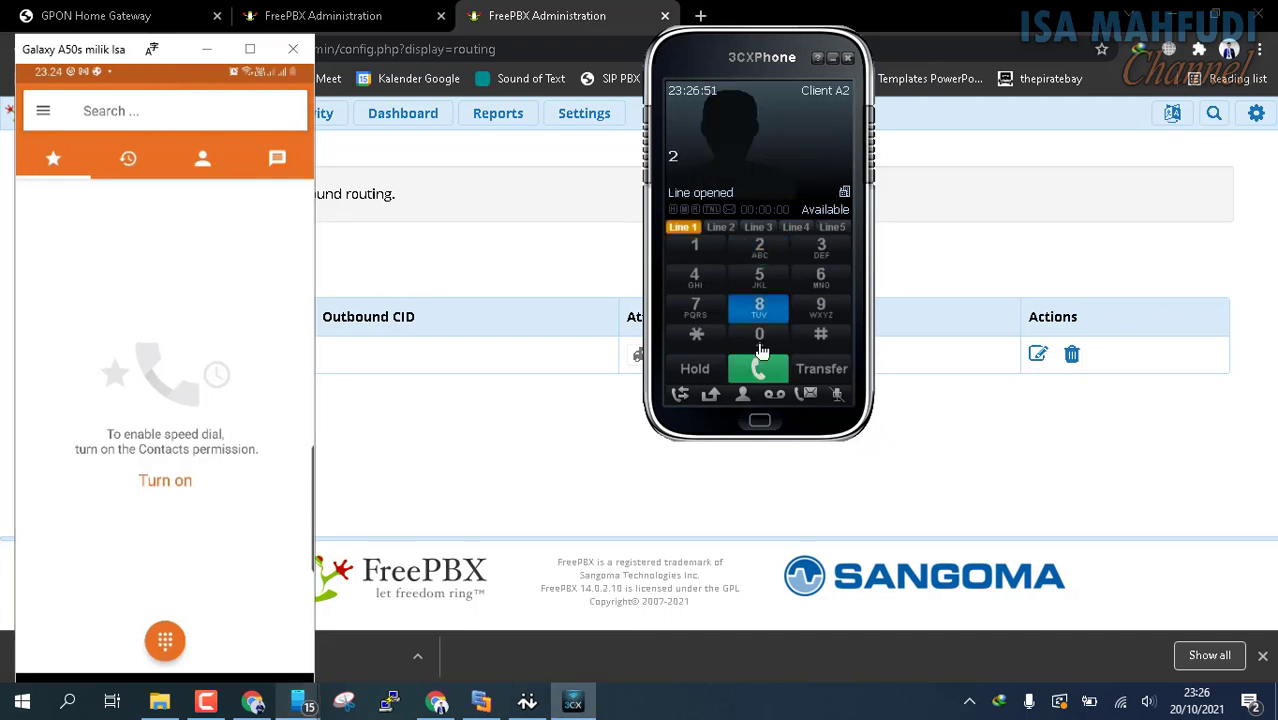
{"action": "left_click", "coordinate": [768, 338]}
{"action": "left_click", "coordinate": [695, 246]}
{"action": "left_click", "coordinate": [778, 372]}
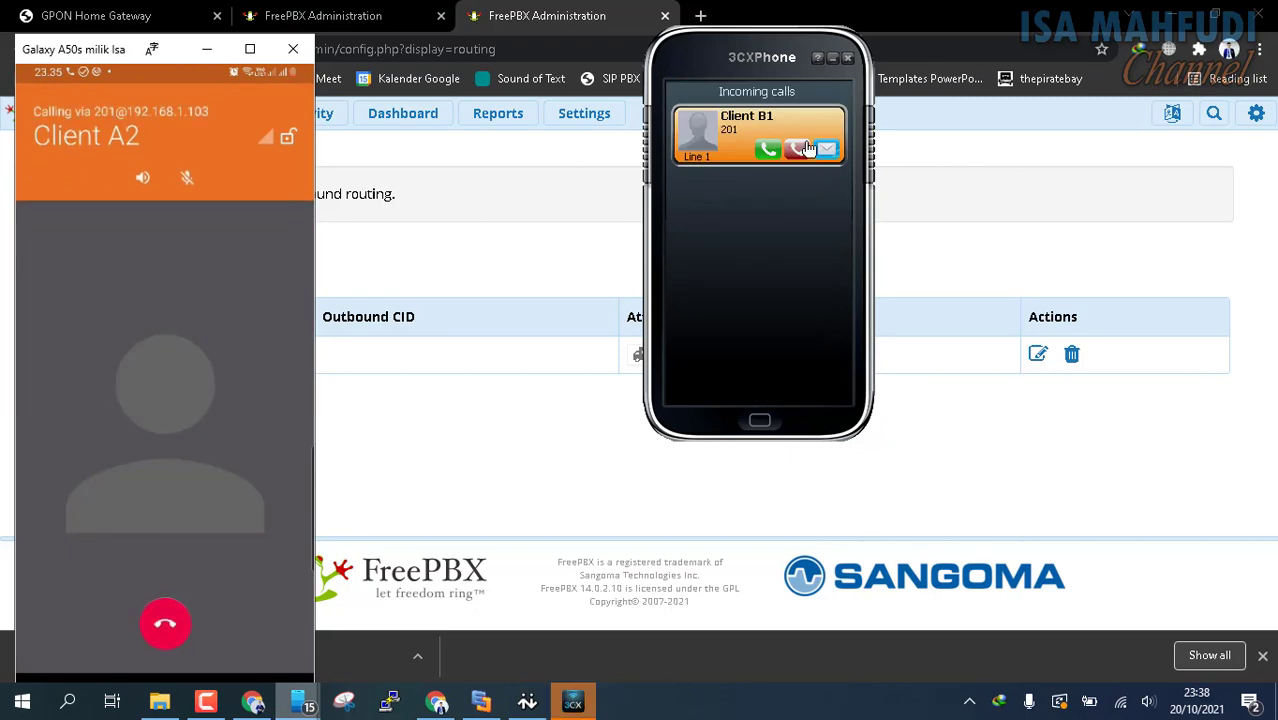
Answer the incoming test call from extension 201 in 3CXPhone and end it
{"action": "left_click", "coordinate": [767, 150]}
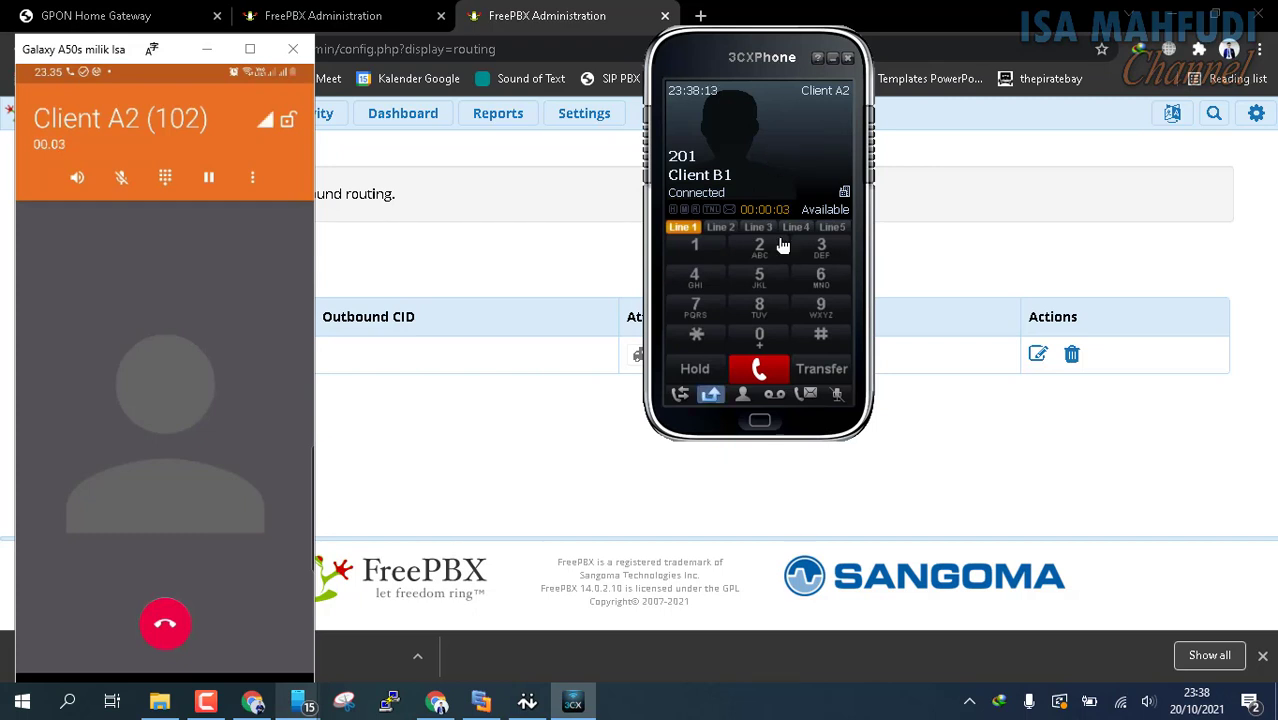
{"action": "left_click", "coordinate": [766, 371]}
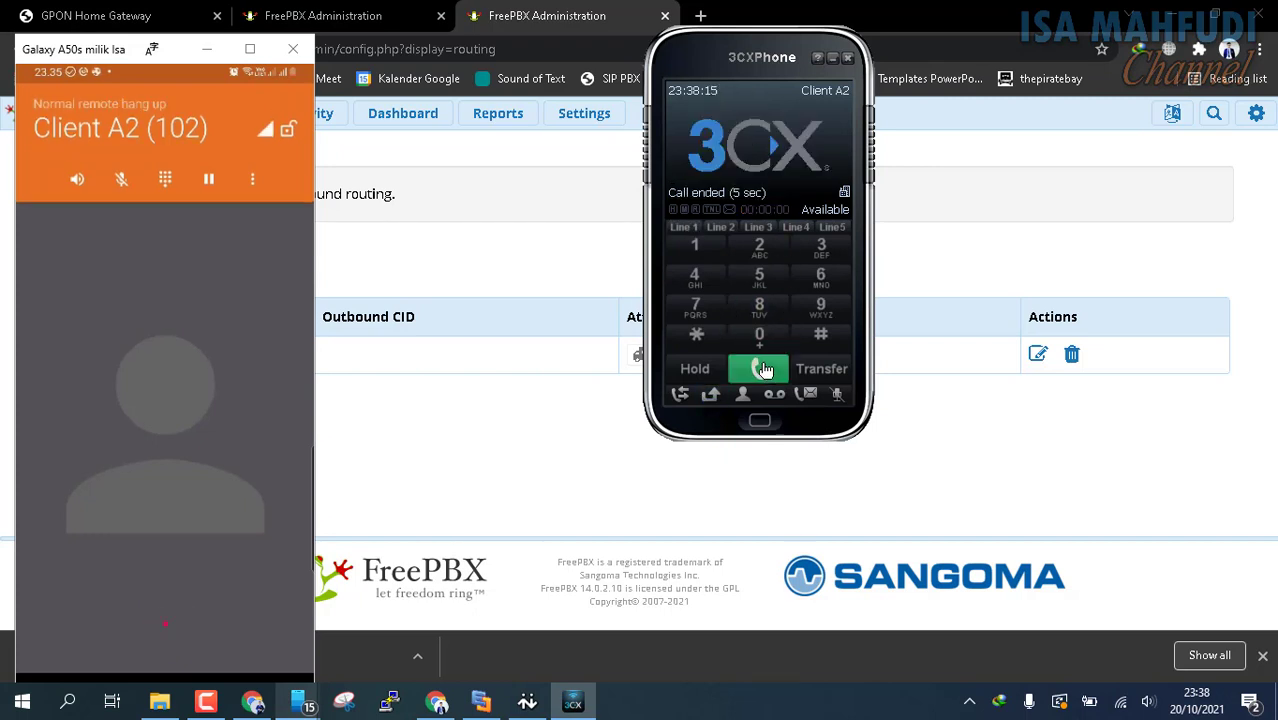
Return to the 192.168.1.103 server's trunk list in the browser and review the trunk types that can be added
{"action": "left_click", "coordinate": [531, 7]}
{"action": "left_click", "coordinate": [296, 117]}
{"action": "left_click", "coordinate": [322, 248]}
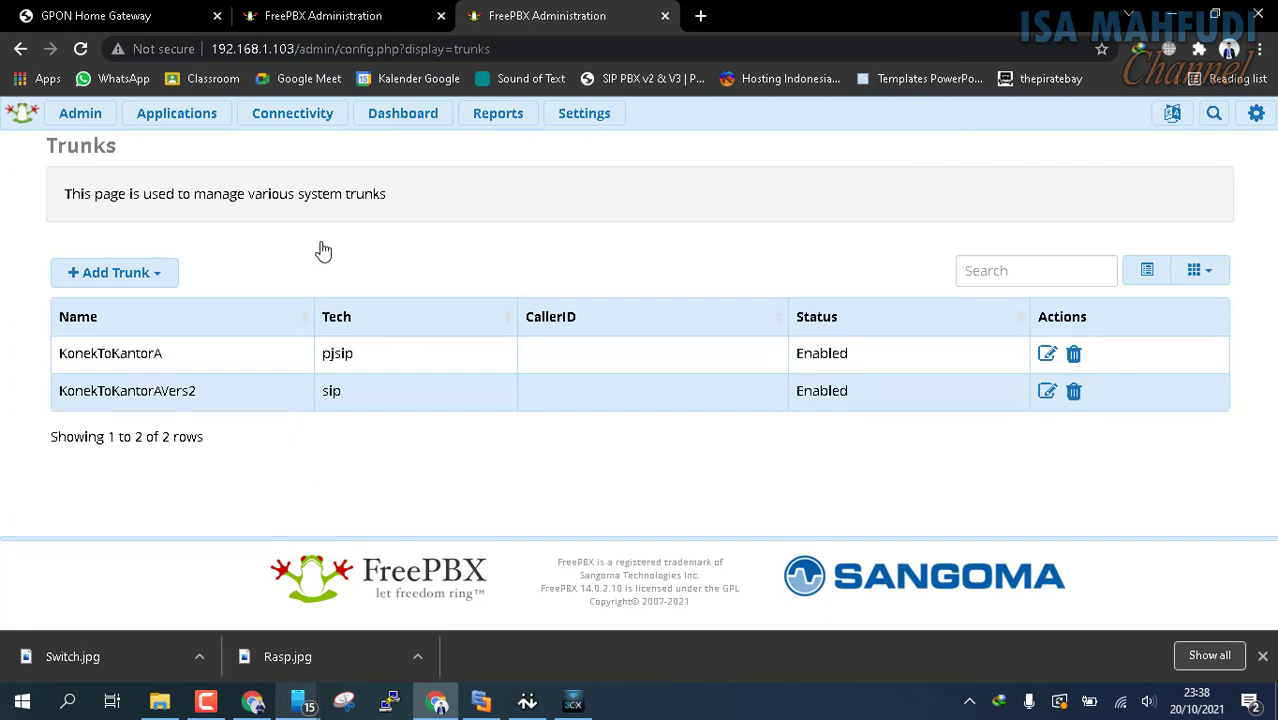
{"action": "left_click", "coordinate": [142, 285]}
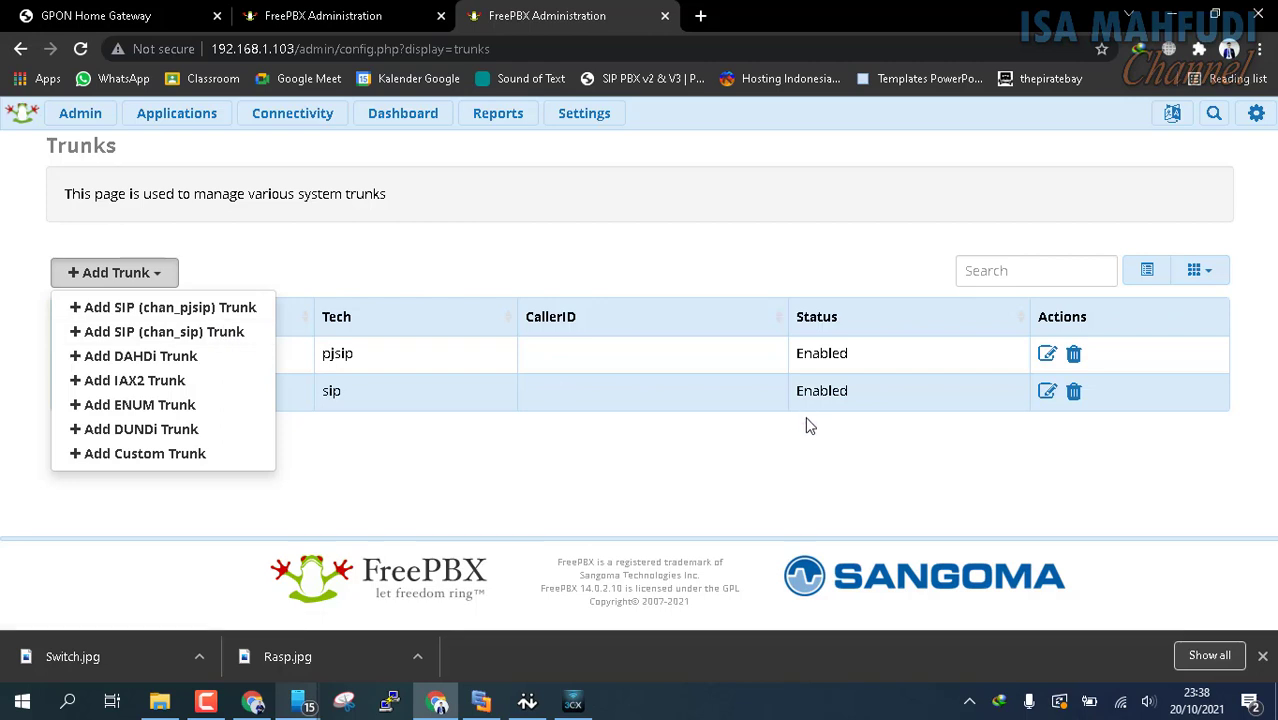
{"action": "left_click", "coordinate": [730, 491]}
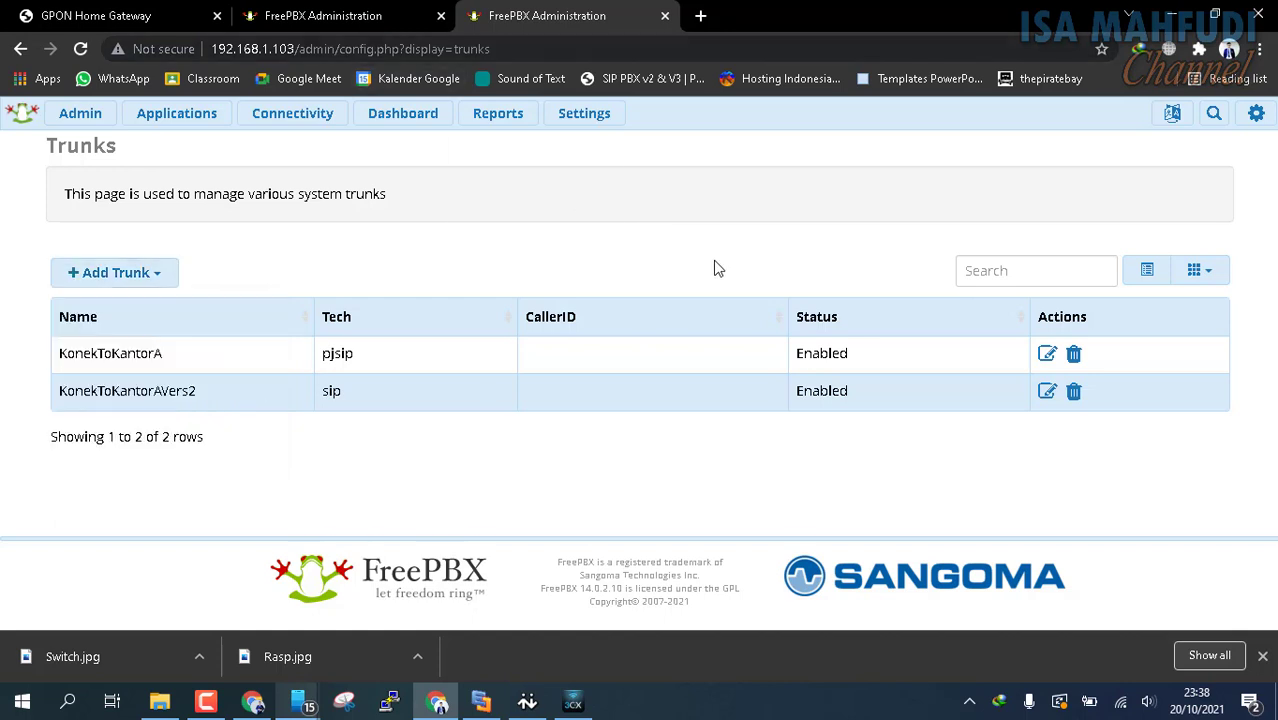